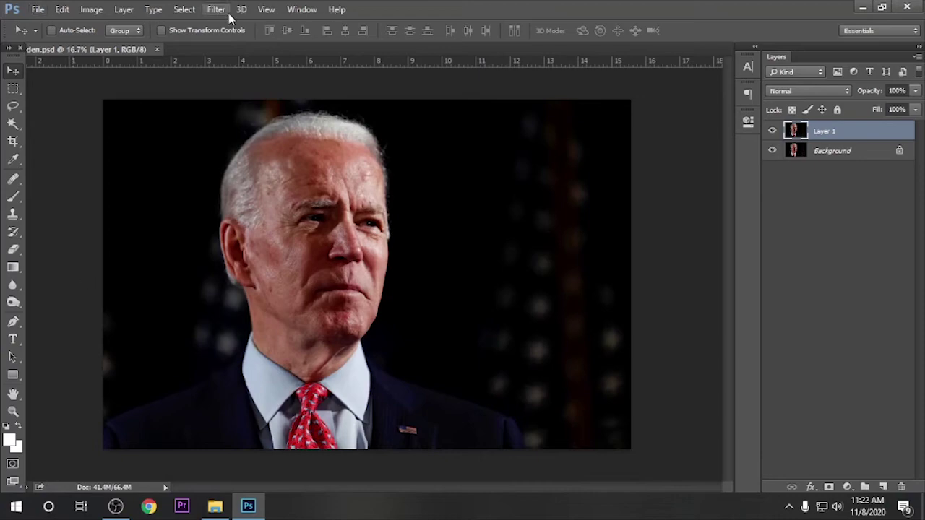
Apply Color Efex Pro 4's Detail Extractor to Layer 1 at 35% detail.
{"action": "left_click", "coordinate": [223, 11]}
{"action": "left_click", "coordinate": [458, 324]}
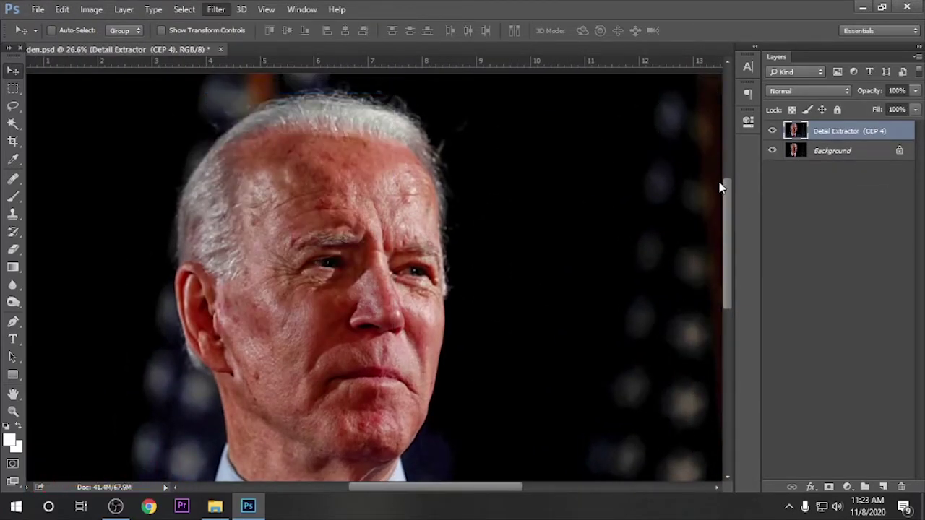
Set Camera Raw to temperature -6, contrast +22, shadows +18, whites +28, blacks +8, clarity +9, vibrance +15.
{"action": "left_click_drag", "start_coordinate": [749, 300], "coordinate": [766, 300]}
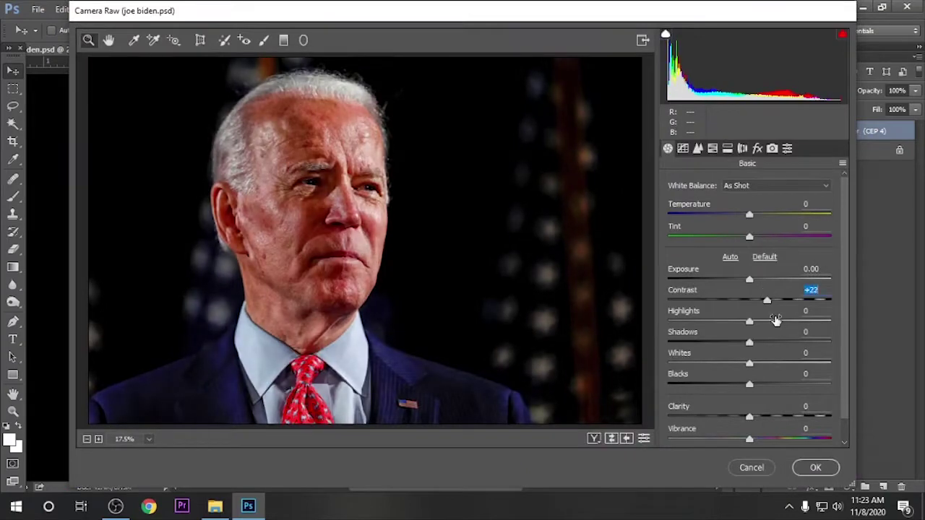
{"action": "mouse_move", "coordinate": [749, 341]}
{"action": "left_mouse_down"}
{"action": "mouse_move", "coordinate": [805, 341]}
{"action": "mouse_move", "coordinate": [764, 342]}
{"action": "mouse_move", "coordinate": [772, 363]}
{"action": "left_mouse_up"}
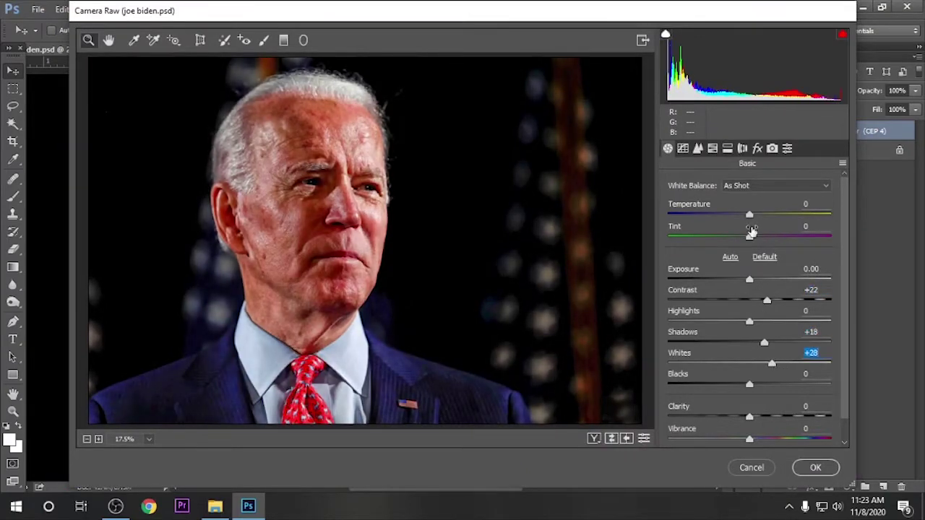
{"action": "left_click_drag", "start_coordinate": [749, 215], "coordinate": [744, 217]}
{"action": "scroll", "coordinate": [754, 413], "scroll_direction": "down", "scroll_amount": 1}
{"action": "left_click_drag", "start_coordinate": [749, 391], "coordinate": [757, 392]}
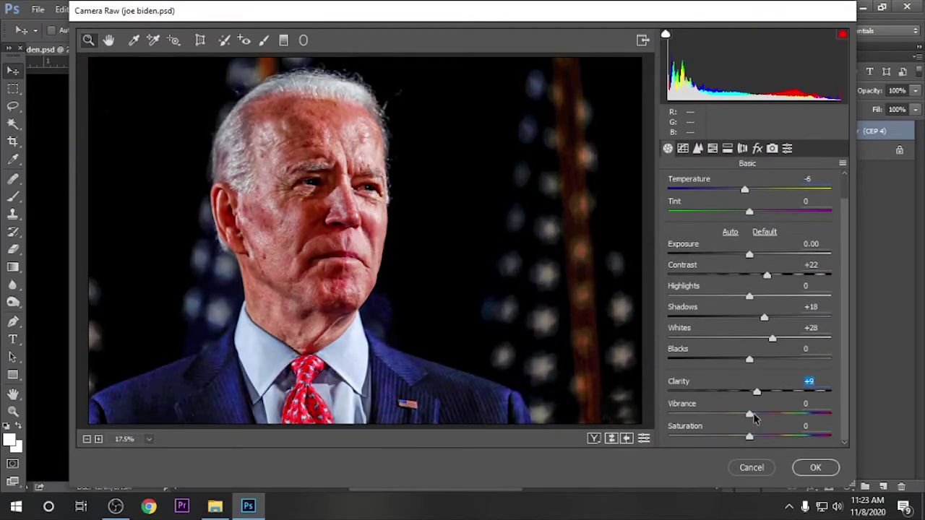
{"action": "left_click", "coordinate": [698, 148]}
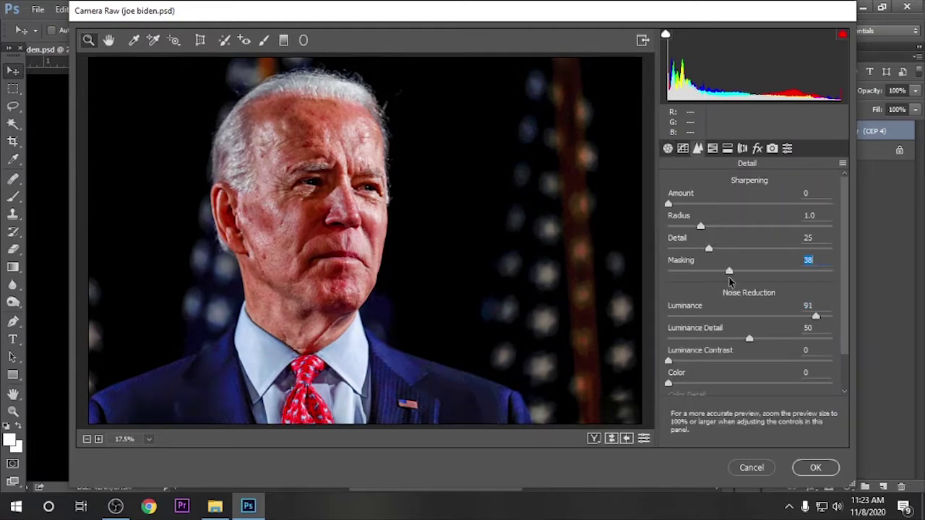
{"action": "left_click", "coordinate": [681, 149]}
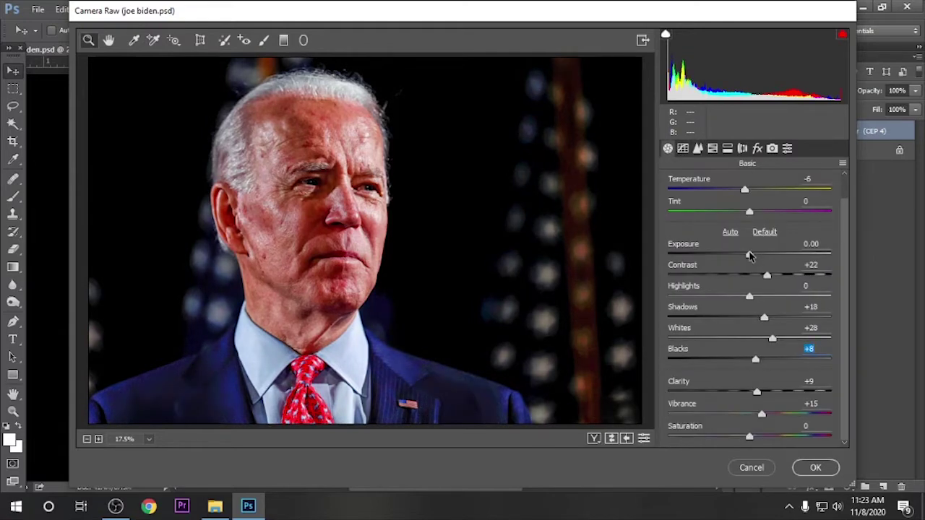
{"action": "left_click_drag", "start_coordinate": [750, 255], "coordinate": [754, 255]}
{"action": "key", "text": "Return"}
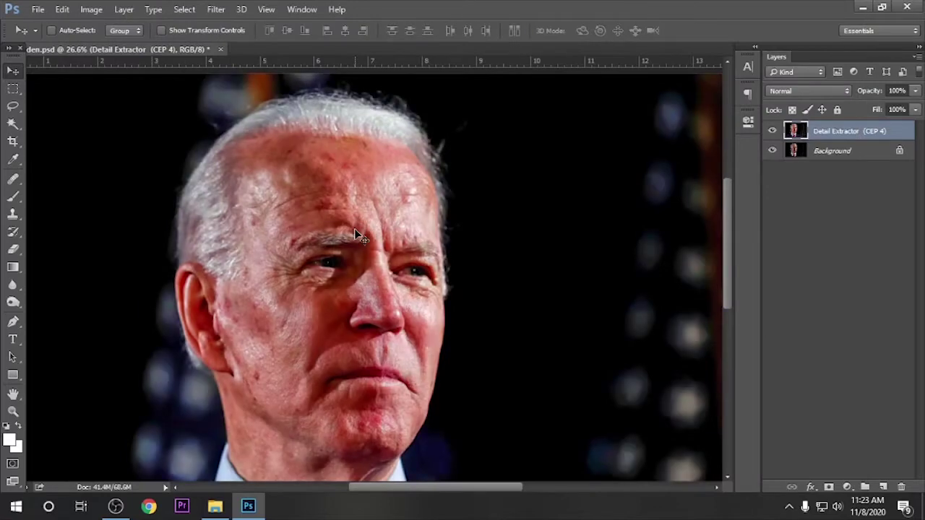
Start a pen path at the lower-left shoulder and trace up past the neck and ear.
{"action": "scroll", "coordinate": [354, 228], "scroll_direction": "down", "scroll_amount": 3}
{"action": "key", "text": "p"}
{"action": "scroll", "coordinate": [212, 393], "scroll_direction": "up", "scroll_amount": 2}
{"action": "scroll", "coordinate": [157, 404], "scroll_direction": "up", "scroll_amount": 2}
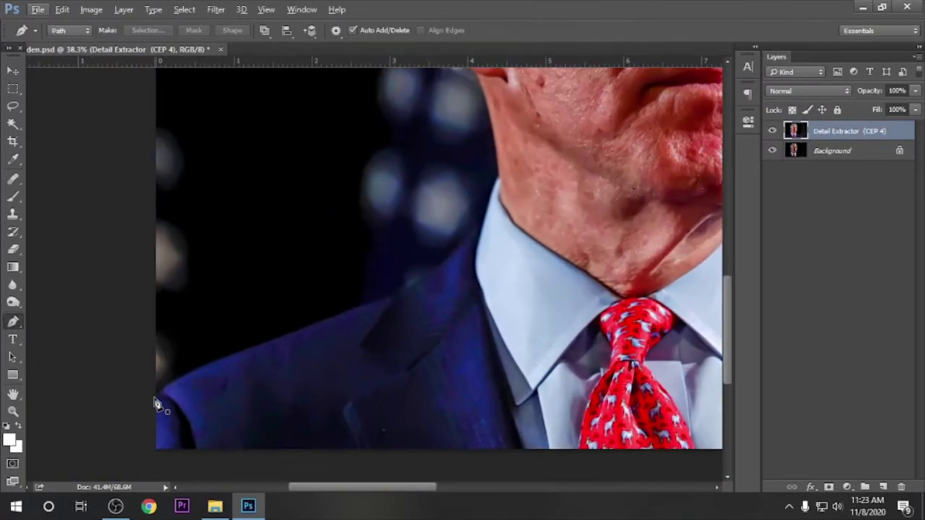
{"action": "left_click", "coordinate": [156, 410]}
{"action": "left_click", "coordinate": [168, 387]}
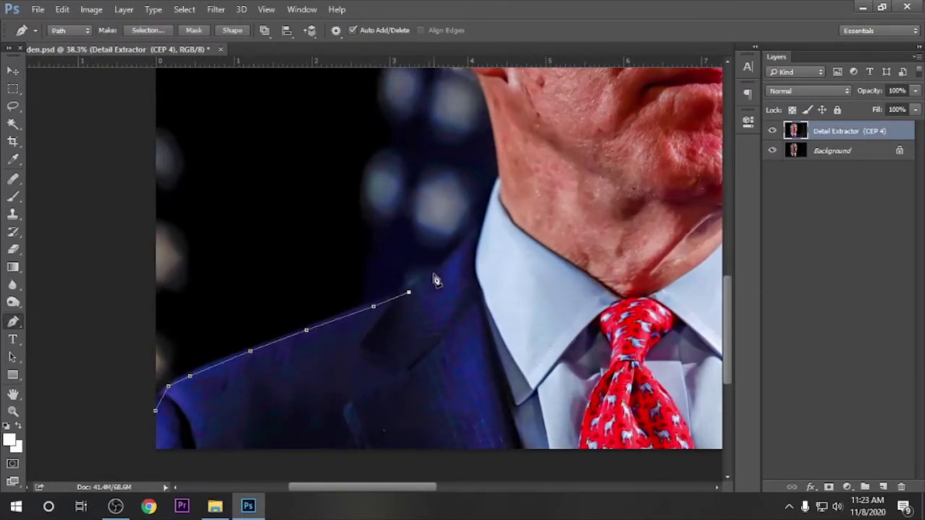
{"action": "left_click", "coordinate": [435, 275]}
{"action": "left_click_drag", "start_coordinate": [434, 275], "coordinate": [315, 359]}
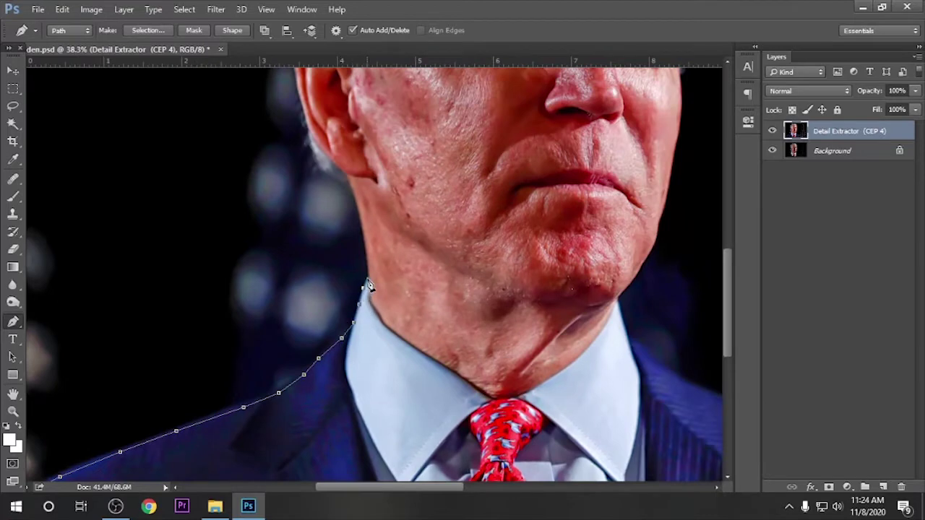
{"action": "scroll", "coordinate": [368, 284], "scroll_direction": "down", "scroll_amount": 2}
{"action": "scroll", "coordinate": [346, 382], "scroll_direction": "up", "scroll_amount": 3}
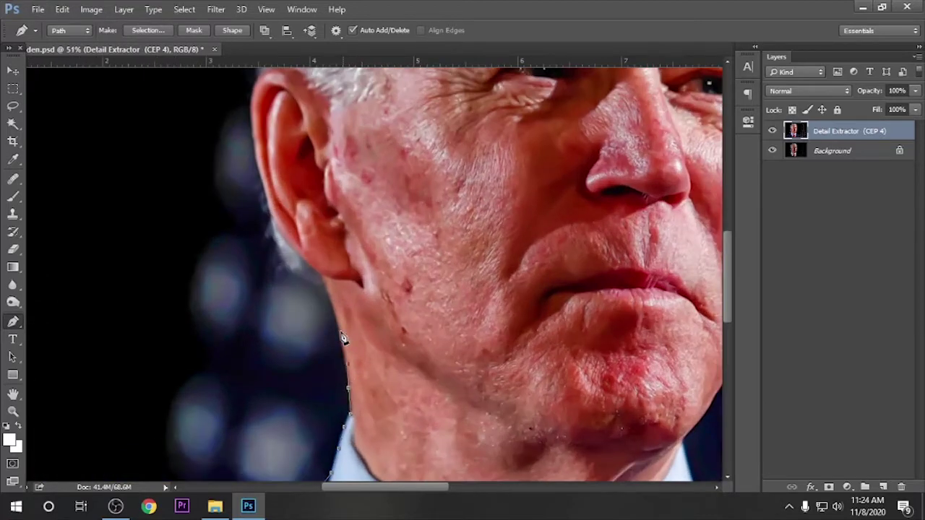
{"action": "left_click_drag", "start_coordinate": [323, 280], "coordinate": [335, 383]}
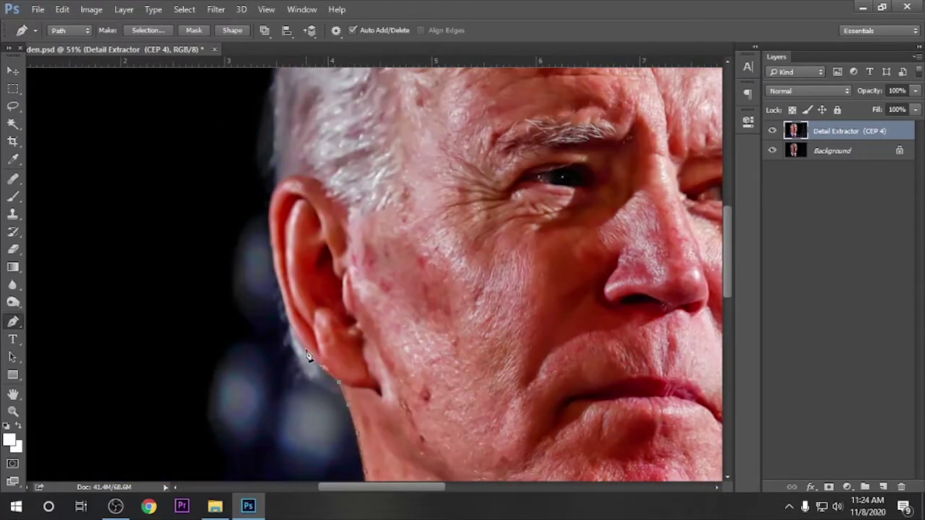
{"action": "scroll", "coordinate": [285, 307], "scroll_direction": "up", "scroll_amount": 2}
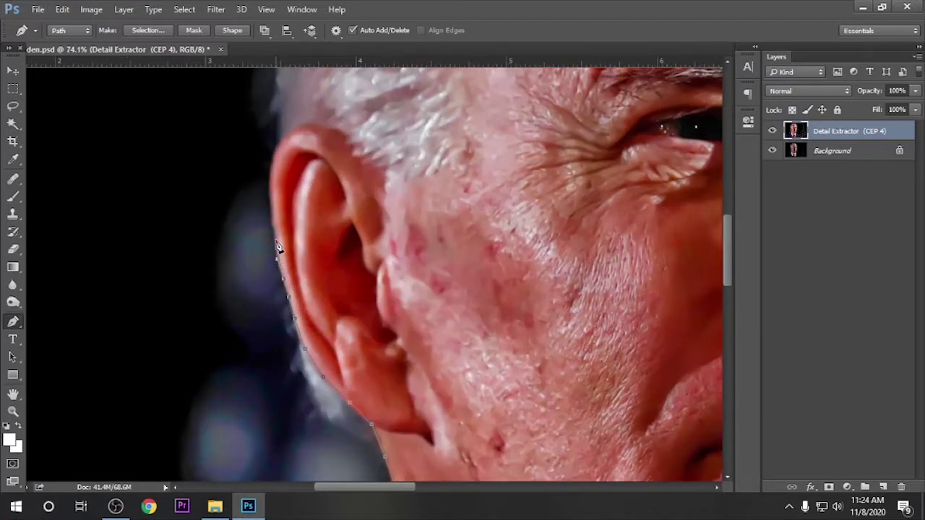
{"action": "left_click_drag", "start_coordinate": [275, 218], "coordinate": [252, 285]}
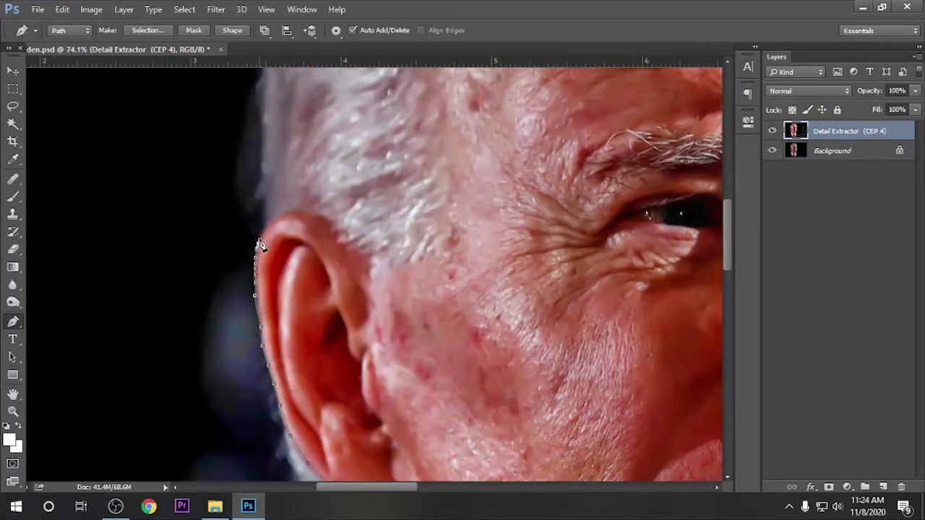
{"action": "left_click_drag", "start_coordinate": [261, 245], "coordinate": [262, 374]}
Trace the path over the hair and crown, then down the face to the chin.
{"action": "left_click_drag", "start_coordinate": [275, 226], "coordinate": [165, 369]}
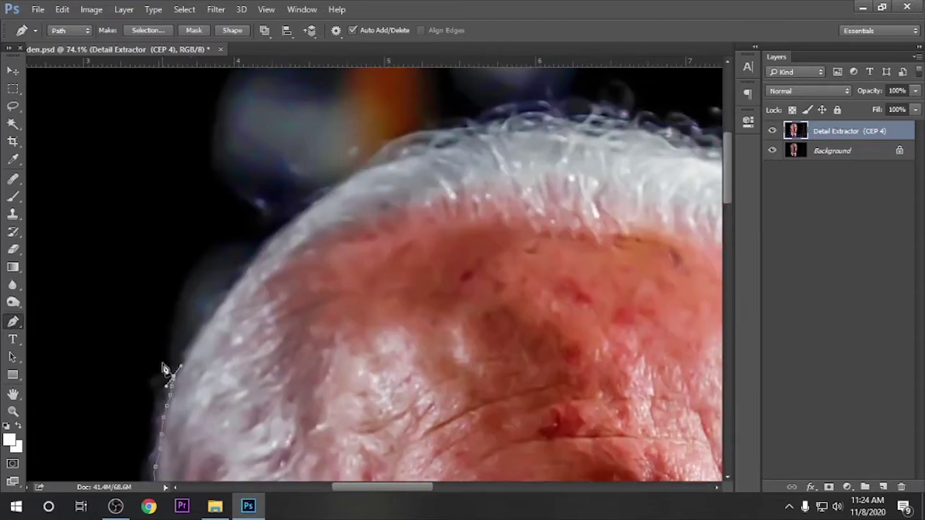
{"action": "left_click_drag", "start_coordinate": [352, 190], "coordinate": [244, 348]}
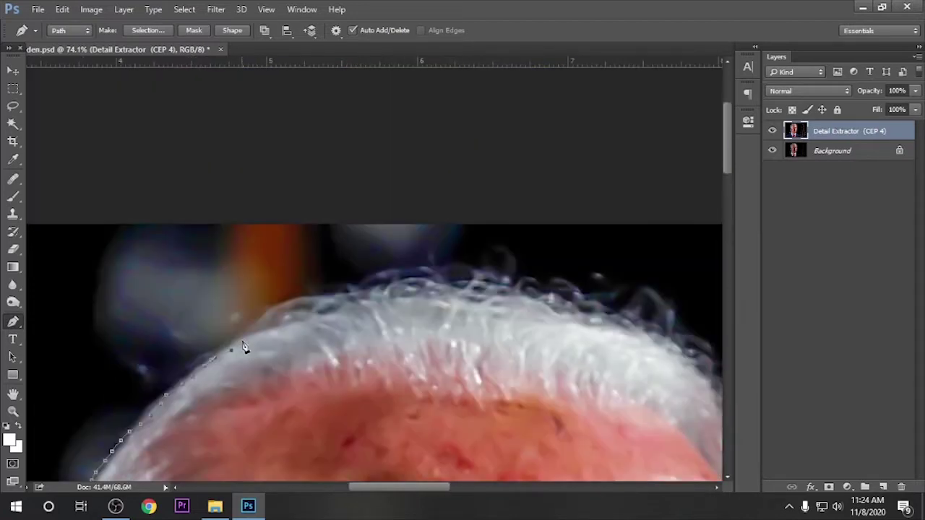
{"action": "left_click_drag", "start_coordinate": [504, 311], "coordinate": [401, 248]}
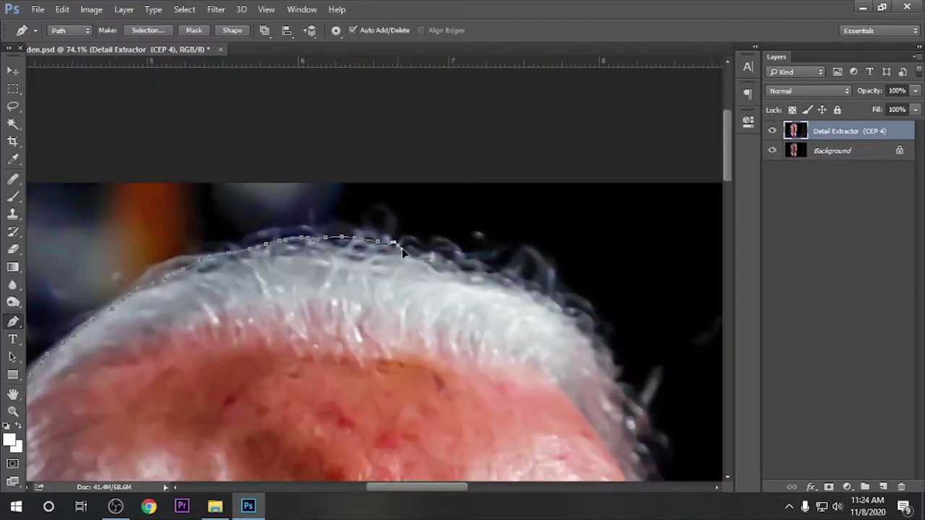
{"action": "left_click_drag", "start_coordinate": [573, 301], "coordinate": [431, 202]}
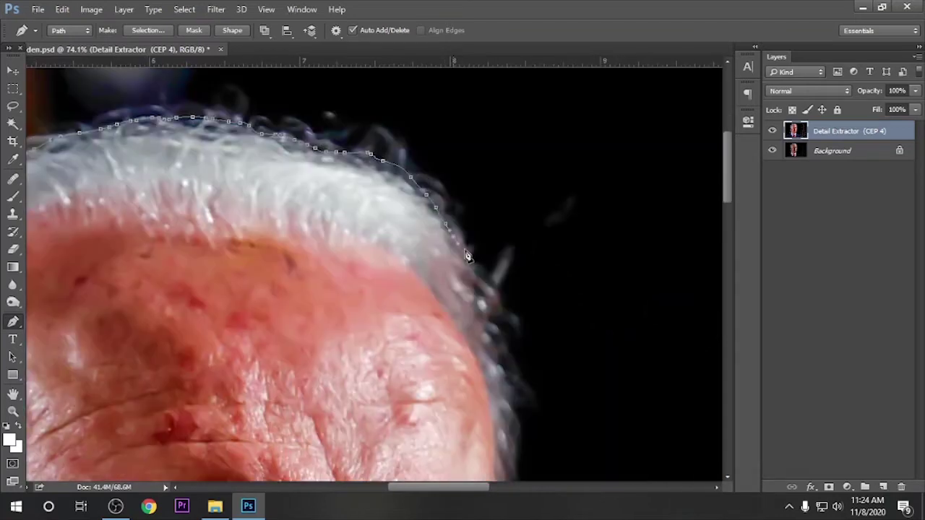
{"action": "left_click_drag", "start_coordinate": [538, 434], "coordinate": [528, 325]}
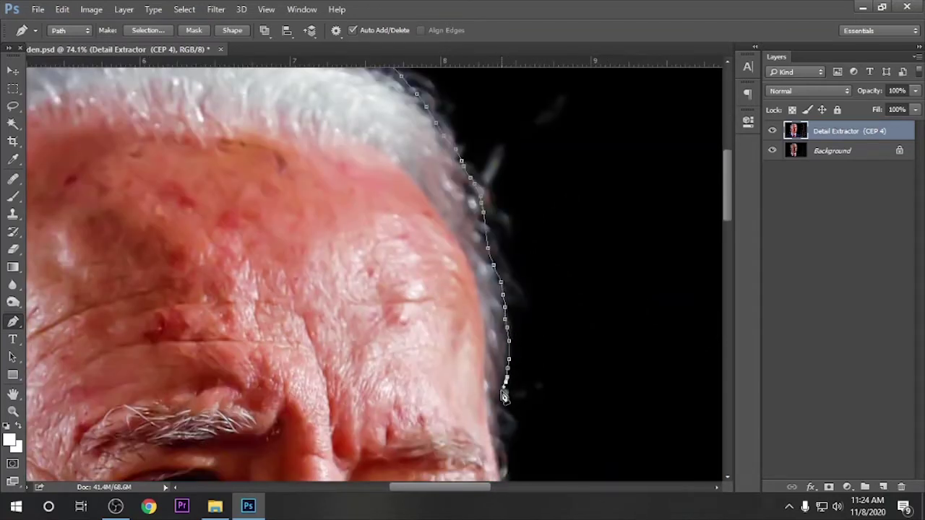
{"action": "left_click_drag", "start_coordinate": [504, 396], "coordinate": [508, 279]}
{"action": "left_click_drag", "start_coordinate": [515, 361], "coordinate": [513, 190]}
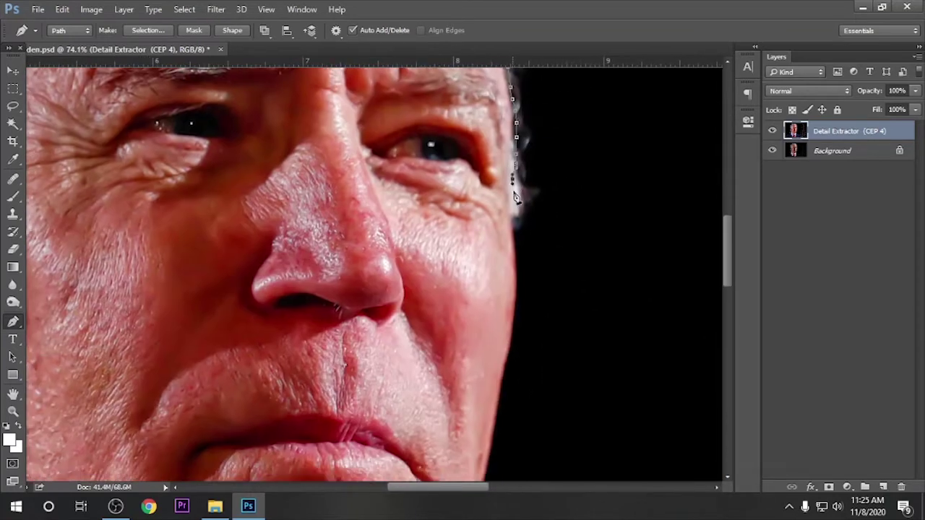
{"action": "left_click_drag", "start_coordinate": [519, 300], "coordinate": [543, 260]}
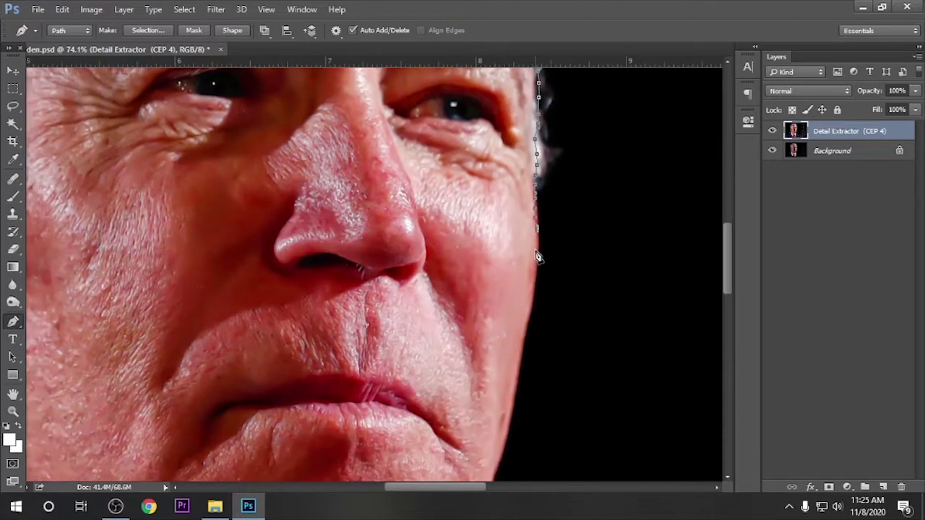
{"action": "left_click_drag", "start_coordinate": [532, 297], "coordinate": [528, 252]}
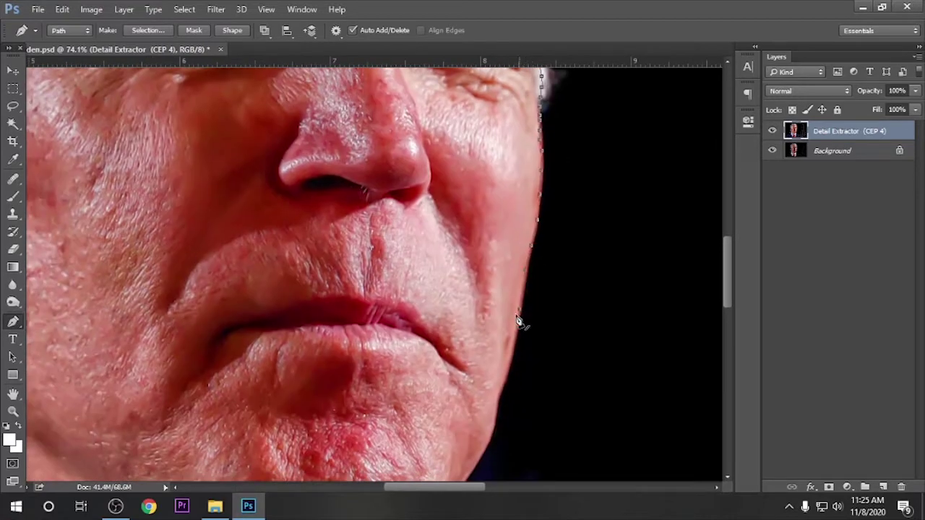
{"action": "left_click_drag", "start_coordinate": [517, 321], "coordinate": [529, 235]}
{"action": "left_click_drag", "start_coordinate": [498, 339], "coordinate": [508, 207]}
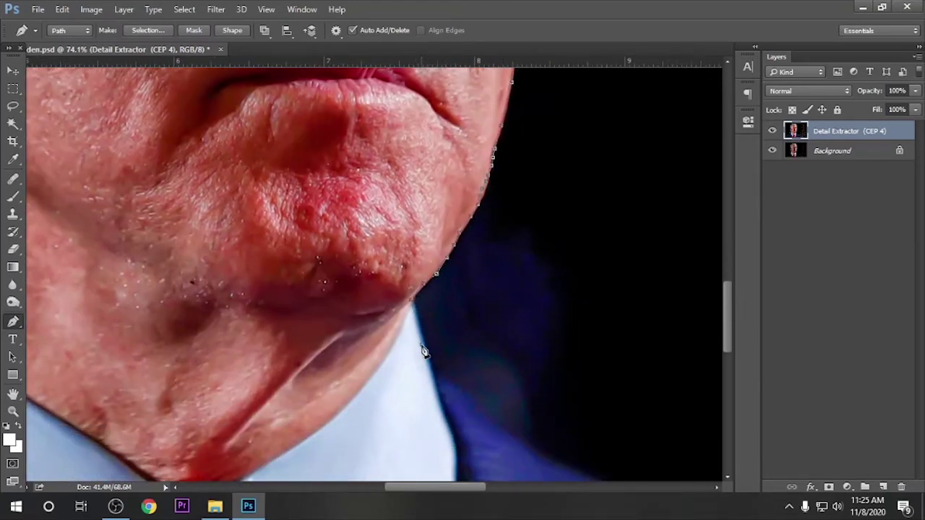
Continue the path along the collar and right shoulder and close it around the figure.
{"action": "left_click_drag", "start_coordinate": [434, 384], "coordinate": [255, 229]}
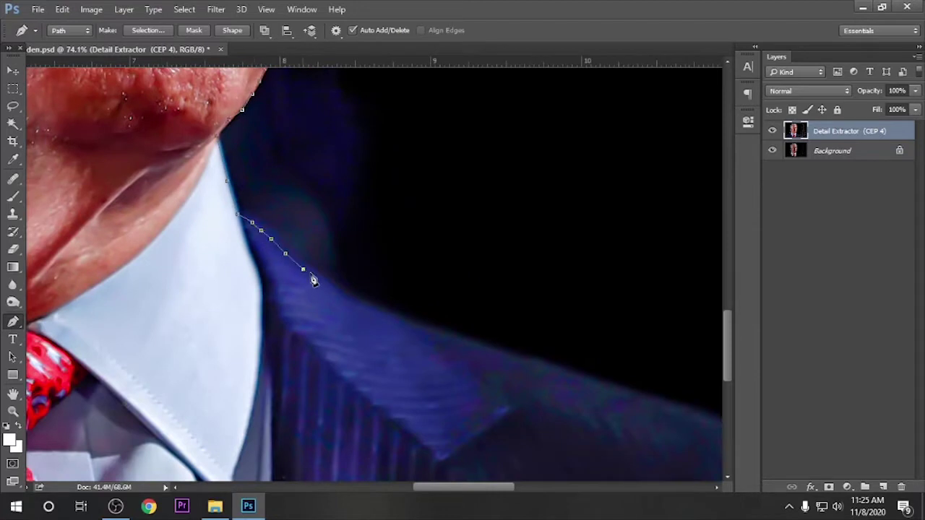
{"action": "left_click", "coordinate": [397, 322]}
{"action": "left_click_drag", "start_coordinate": [549, 386], "coordinate": [343, 280]}
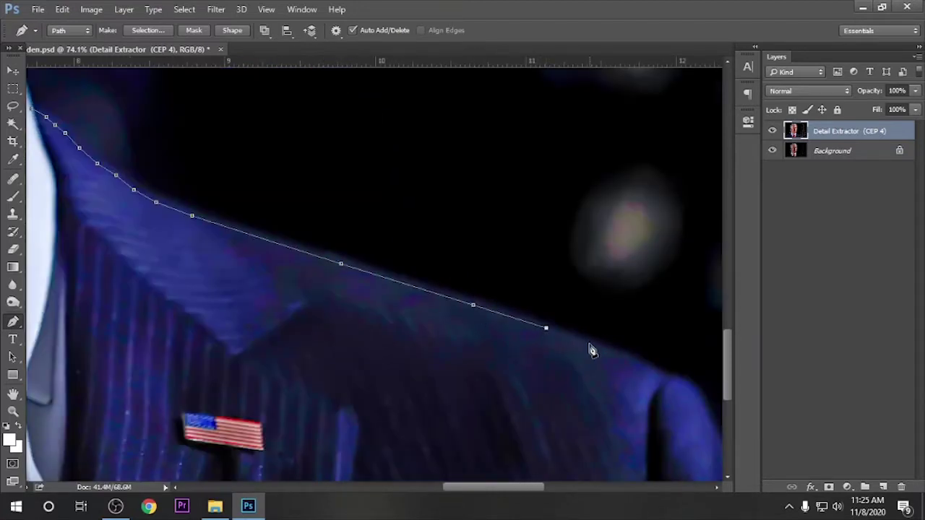
{"action": "left_click_drag", "start_coordinate": [645, 382], "coordinate": [427, 211]}
{"action": "left_click", "coordinate": [425, 202]}
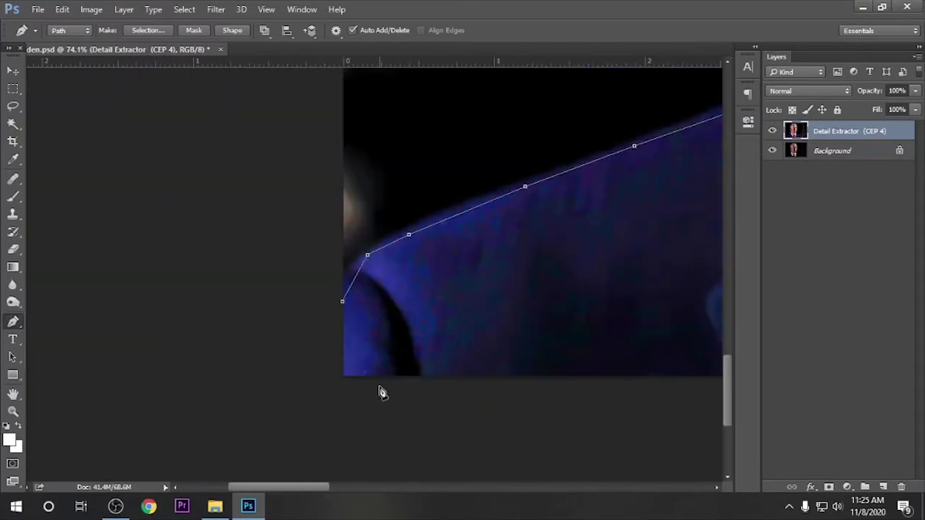
{"action": "left_click", "coordinate": [323, 388]}
{"action": "left_click", "coordinate": [323, 329]}
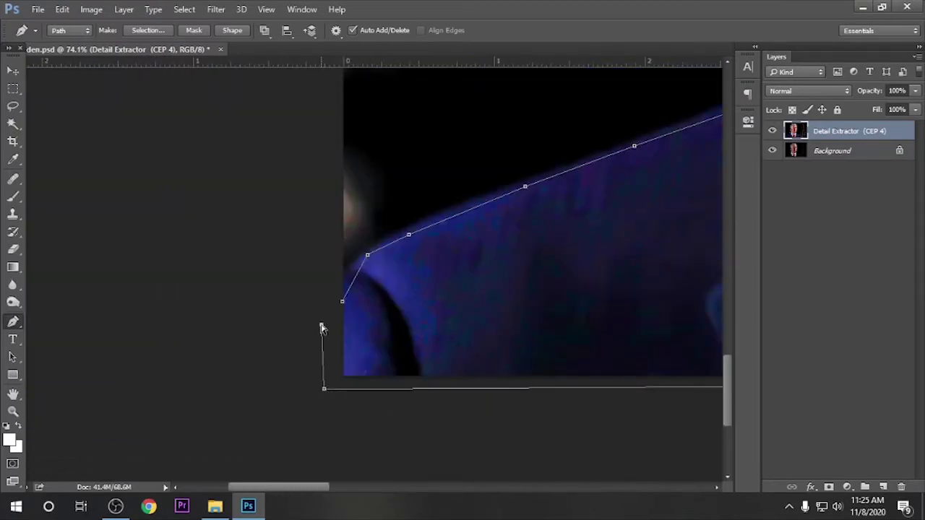
Turn the path into a feathered selection and copy the figure onto its own layer.
{"action": "key", "text": "ctrl+Return"}
{"action": "key", "text": "shift+F6"}
{"action": "key", "text": "Return"}
{"action": "key", "text": "ctrl+0"}
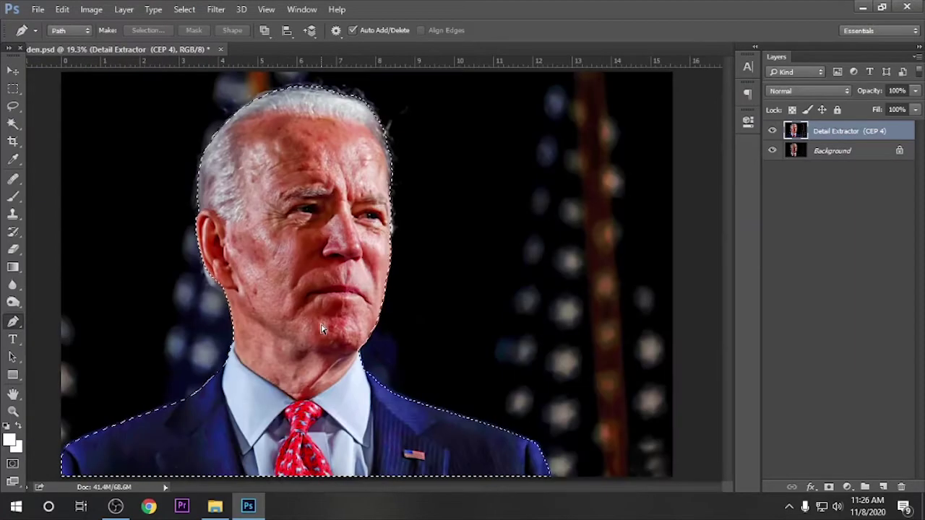
{"action": "key", "text": "ctrl+j"}
Open RK Graphics Gradient Background (22) from File Explorer in Photoshop.
{"action": "left_click", "coordinate": [214, 506]}
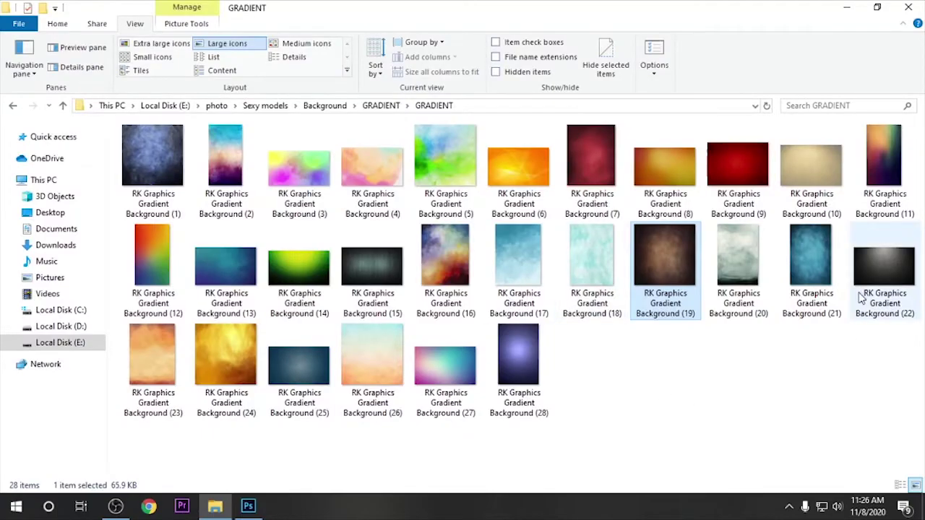
{"action": "mouse_move", "coordinate": [864, 289]}
{"action": "left_mouse_down"}
{"action": "mouse_move", "coordinate": [247, 514]}
{"action": "mouse_move", "coordinate": [434, 289]}
{"action": "left_mouse_up"}
{"action": "left_click", "coordinate": [755, 462]}
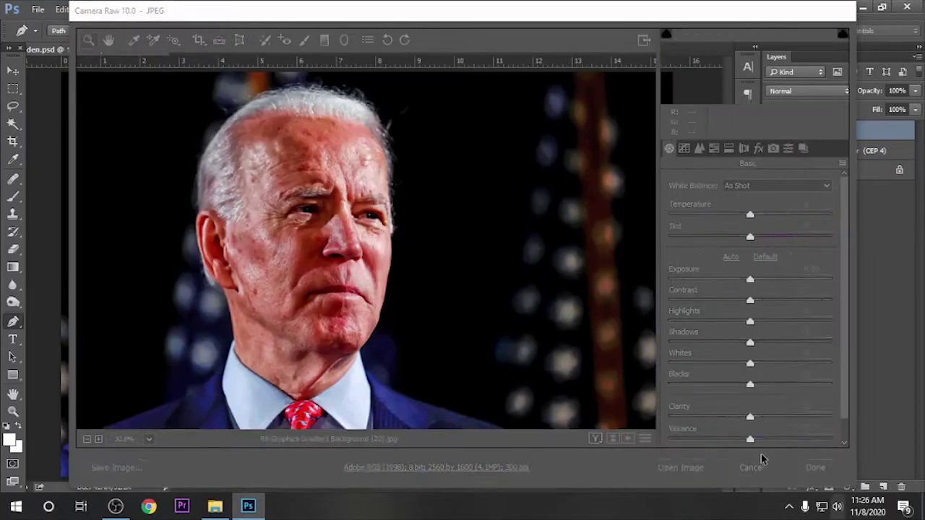
Cut the whole gradient image, close it unsaved, and paste it into den.psd.
{"action": "key", "text": "ctrl+a"}
{"action": "key", "text": "ctrl+x"}
{"action": "key", "text": "ctrl+w"}
{"action": "left_click", "coordinate": [466, 201]}
{"action": "key", "text": "ctrl+v"}
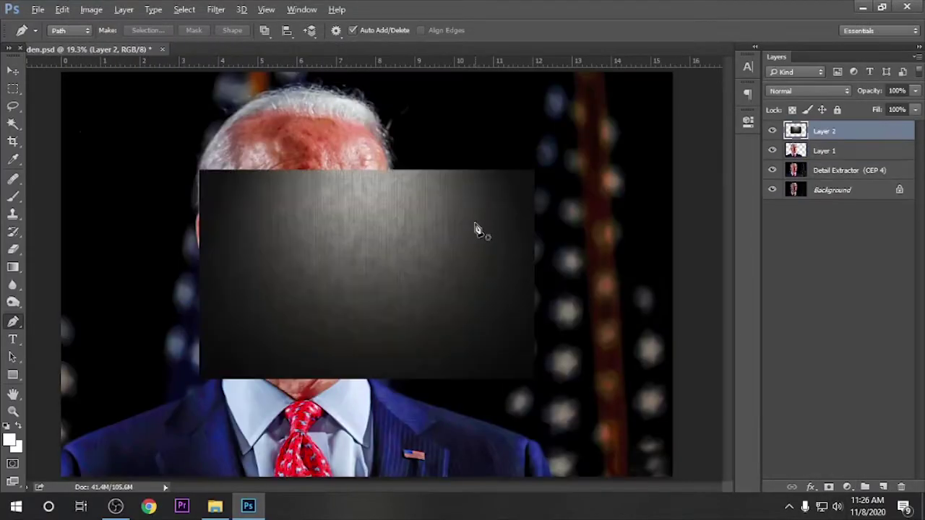
Scale the gradient layer to fit the canvas and place it behind Layer 1.
{"action": "key", "text": "ctrl+t"}
{"action": "mouse_move", "coordinate": [470, 210]}
{"action": "left_mouse_down"}
{"action": "mouse_move", "coordinate": [599, 128]}
{"action": "mouse_move", "coordinate": [25, 358]}
{"action": "left_mouse_up"}
{"action": "key", "text": "ctrl+z"}
{"action": "left_click_drag", "start_coordinate": [433, 324], "coordinate": [435, 325]}
{"action": "key", "text": "Return"}
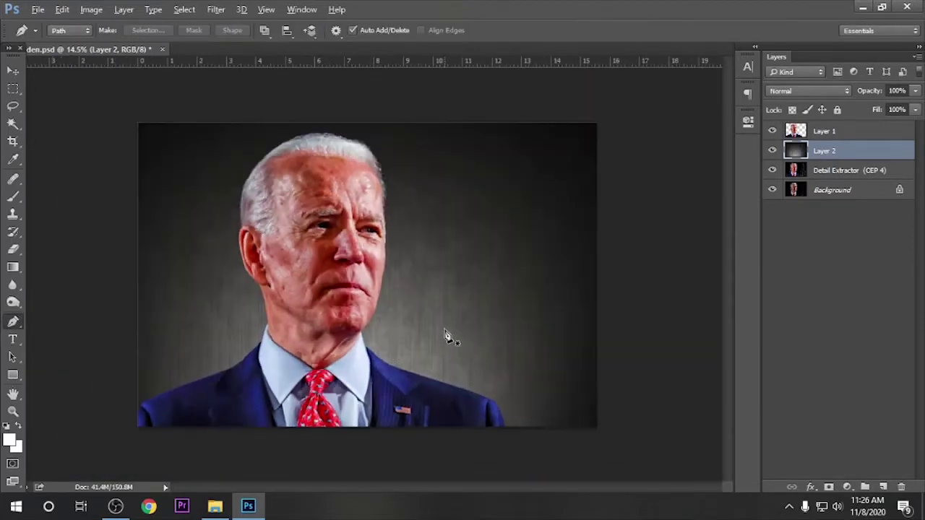
{"action": "key", "text": "p"}
{"action": "key", "text": "ctrl+t"}
{"action": "left_click", "coordinate": [467, 210]}
{"action": "key", "text": "ctrl+t"}
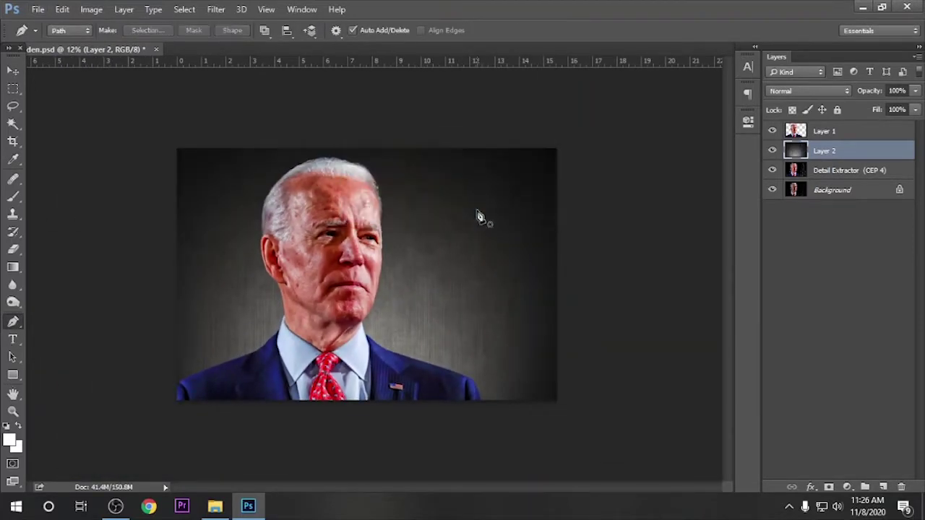
{"action": "key", "text": "ctrl+t"}
{"action": "left_click_drag", "start_coordinate": [586, 128], "coordinate": [517, 174]}
{"action": "key", "text": "Return"}
Extend the canvas upward and to the left with the Crop tool.
{"action": "key", "text": "c"}
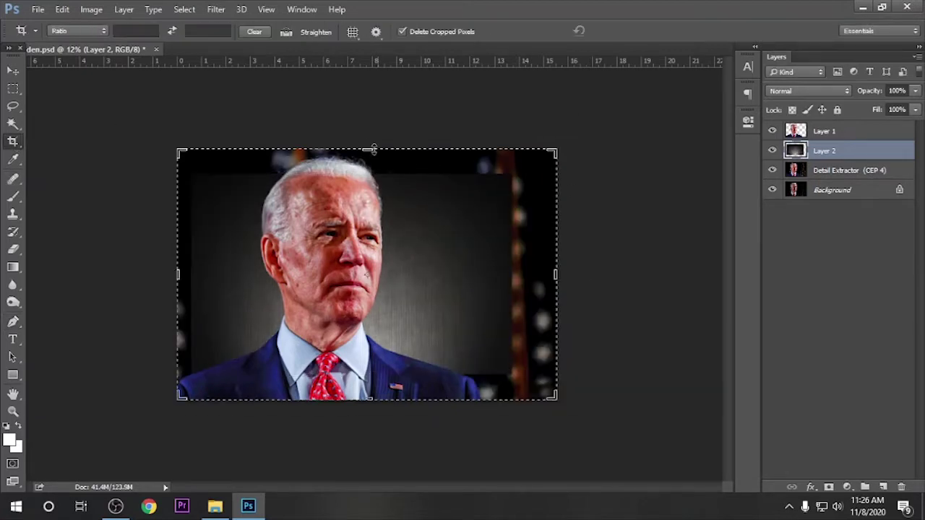
{"action": "left_click_drag", "start_coordinate": [366, 149], "coordinate": [366, 130]}
{"action": "left_click_drag", "start_coordinate": [178, 274], "coordinate": [170, 275]}
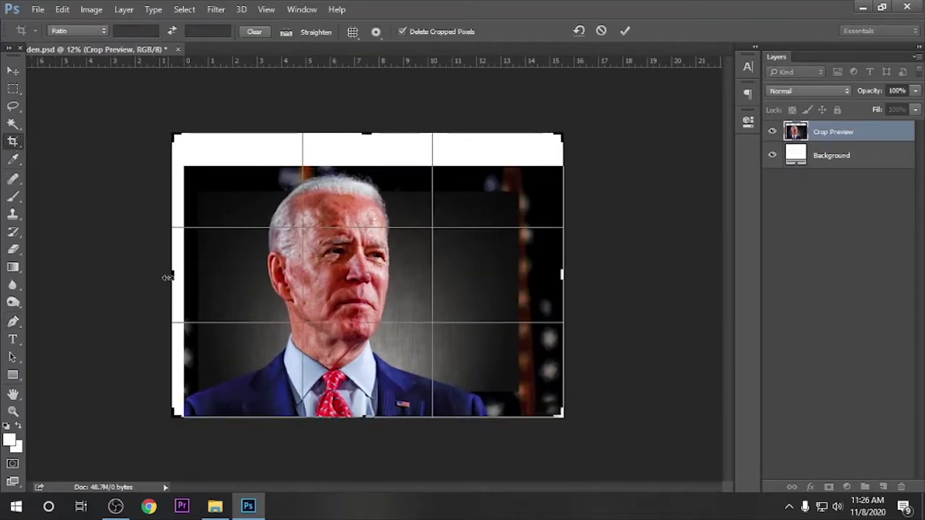
{"action": "key", "text": "Return"}
Stretch the gradient to 173% to cover the canvas and delete the original gradient layer.
{"action": "key", "text": "ctrl+t"}
{"action": "left_click_drag", "start_coordinate": [516, 187], "coordinate": [654, 149]}
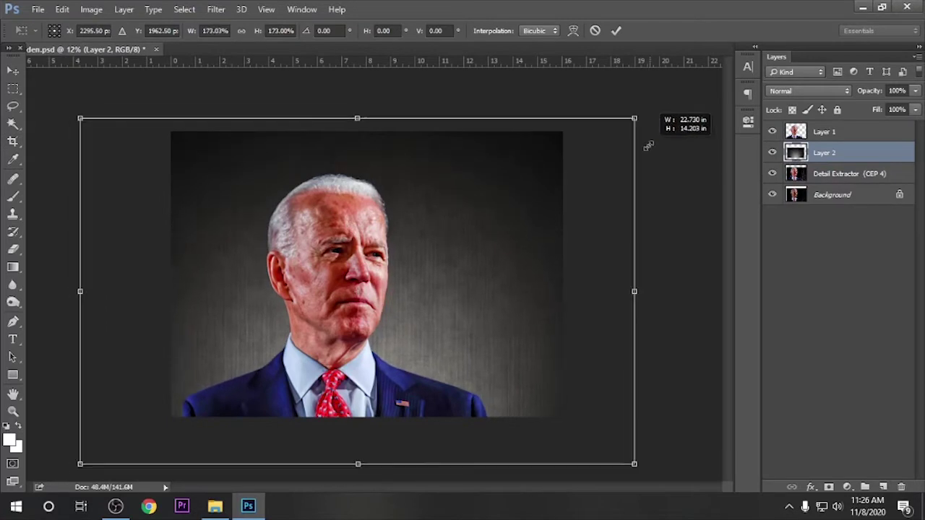
{"action": "key", "text": "Return"}
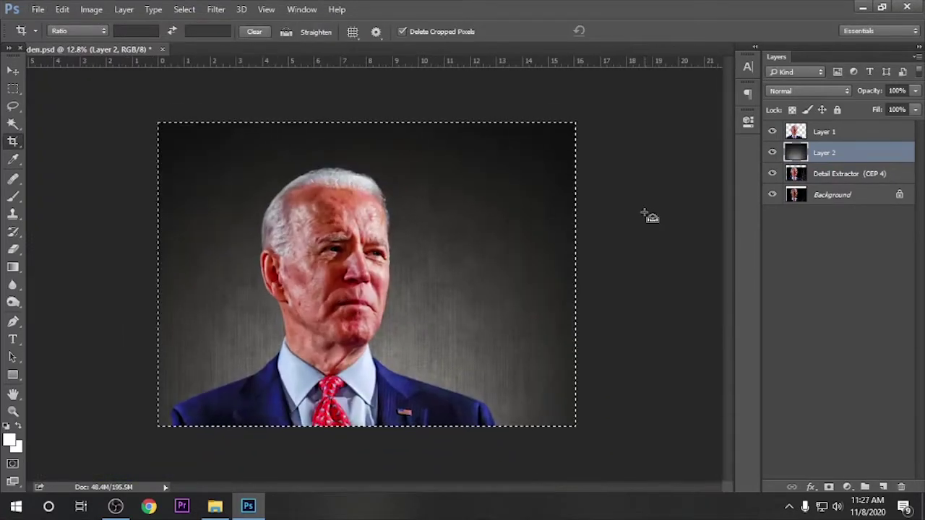
{"action": "key", "text": "ctrl+j"}
{"action": "left_click", "coordinate": [824, 174]}
{"action": "key", "text": "Delete"}
Save the document with the new enlarged backdrop.
{"action": "key", "text": "ctrl+s"}
{"action": "scroll", "coordinate": [541, 250], "scroll_direction": "up", "scroll_amount": 3}
{"action": "scroll", "coordinate": [295, 190], "scroll_direction": "down", "scroll_amount": 2}
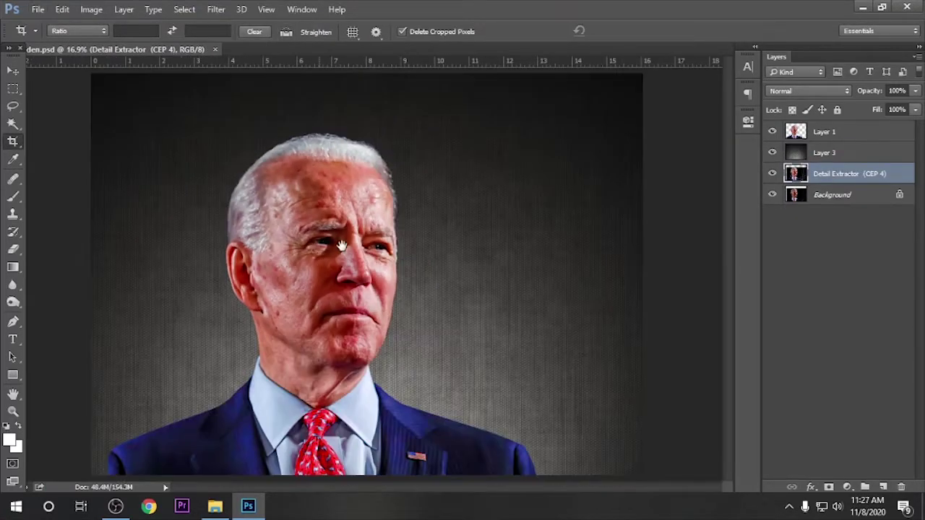
{"action": "scroll", "coordinate": [335, 292], "scroll_direction": "up", "scroll_amount": 2}
Add a new empty layer and merge the portrait Layer 1 into it as Layer 4.
{"action": "left_click_drag", "start_coordinate": [335, 292], "coordinate": [349, 302]}
{"action": "key", "text": "v"}
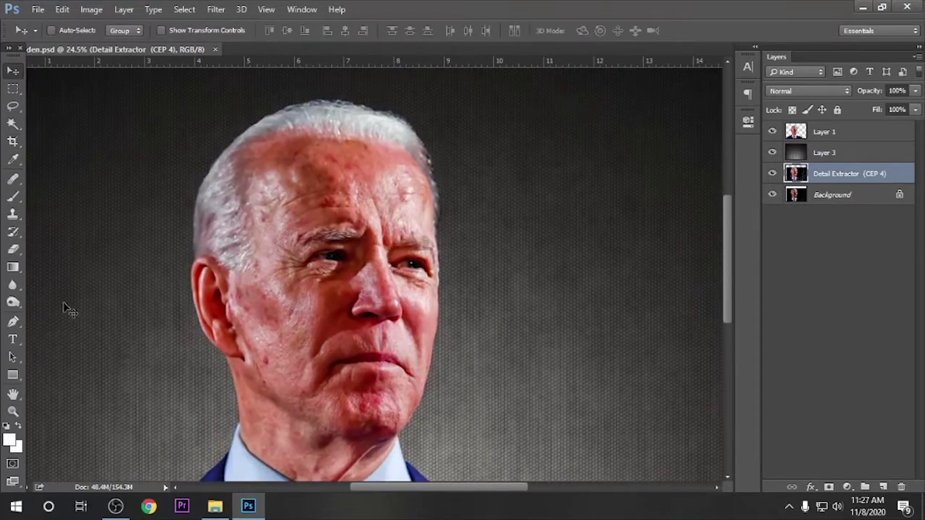
{"action": "scroll", "coordinate": [72, 309], "scroll_direction": "down", "scroll_amount": 2}
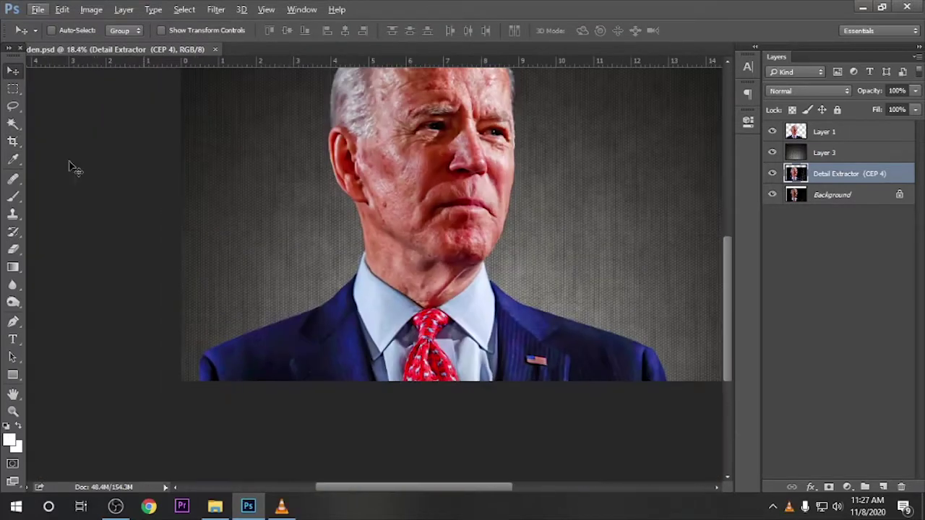
{"action": "key", "text": "m"}
{"action": "key", "text": "ctrl+shift+alt+n"}
{"action": "left_click_drag", "start_coordinate": [181, 306], "coordinate": [271, 421]}
{"action": "key", "text": "ctrl+t"}
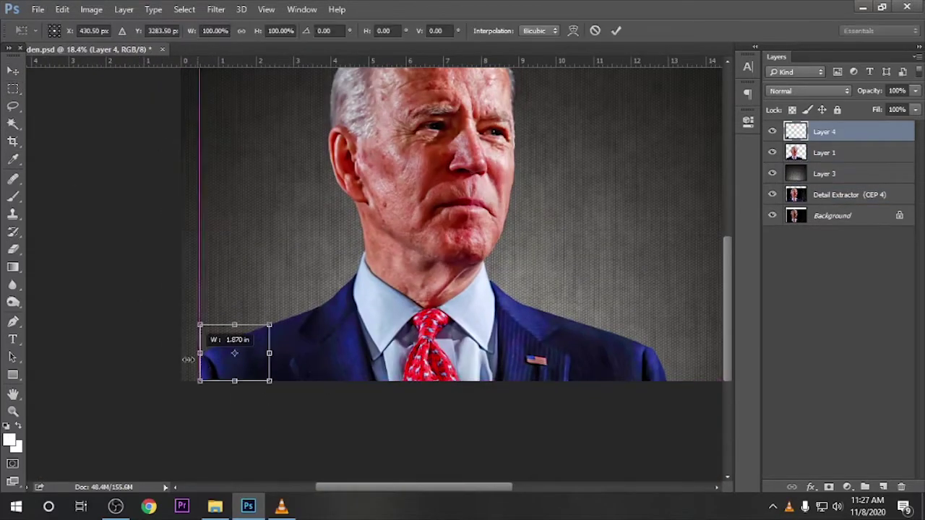
{"action": "left_click_drag", "start_coordinate": [201, 354], "coordinate": [180, 354]}
{"action": "key", "text": "Return"}
{"action": "left_click", "coordinate": [832, 156], "text": "shift"}
{"action": "key", "text": "ctrl+e"}
Duplicate the merged portrait and move Layer 4 below Layer 3.
{"action": "scroll", "coordinate": [582, 309], "scroll_direction": "up", "scroll_amount": 2}
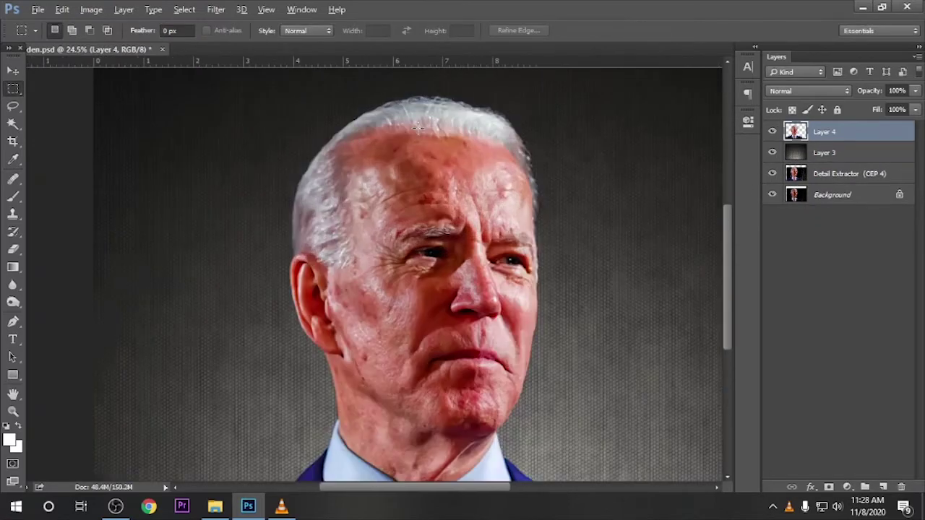
{"action": "scroll", "coordinate": [582, 309], "scroll_direction": "up", "scroll_amount": 2}
{"action": "scroll", "coordinate": [582, 309], "scroll_direction": "down", "scroll_amount": 1}
{"action": "key", "text": "ctrl+j"}
{"action": "left_click_drag", "start_coordinate": [827, 152], "coordinate": [845, 186]}
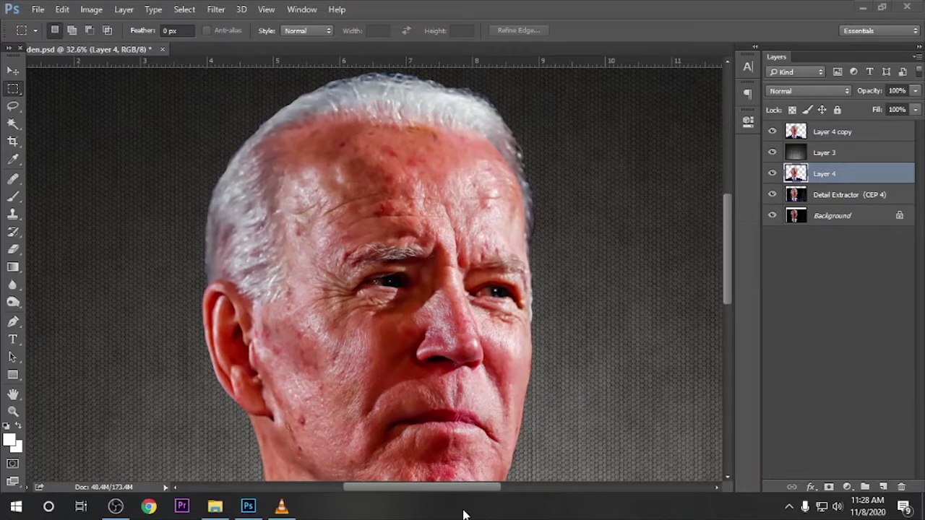
Load the Layer 4 copy's outline as a selection and choose the Smudge tool.
{"action": "left_click_drag", "start_coordinate": [388, 388], "coordinate": [387, 354]}
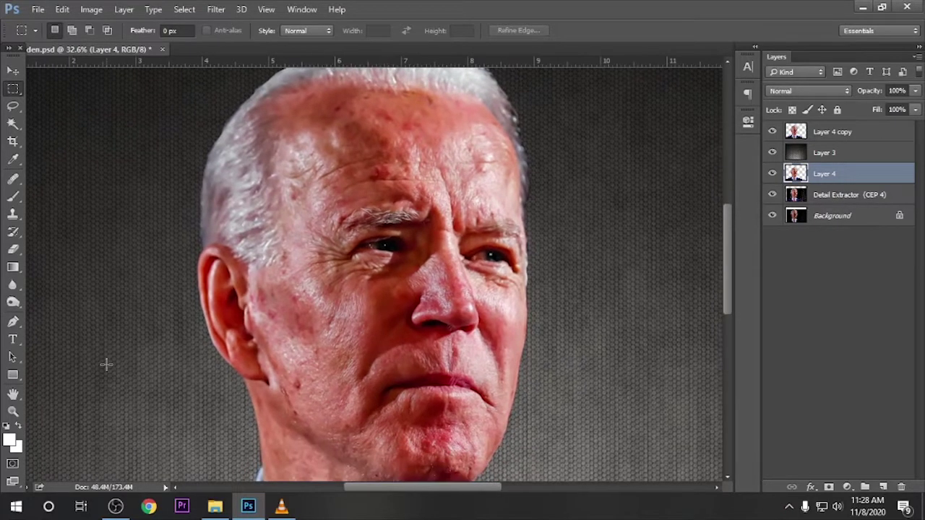
{"action": "left_click", "coordinate": [831, 132]}
{"action": "left_click", "coordinate": [795, 132], "text": "ctrl"}
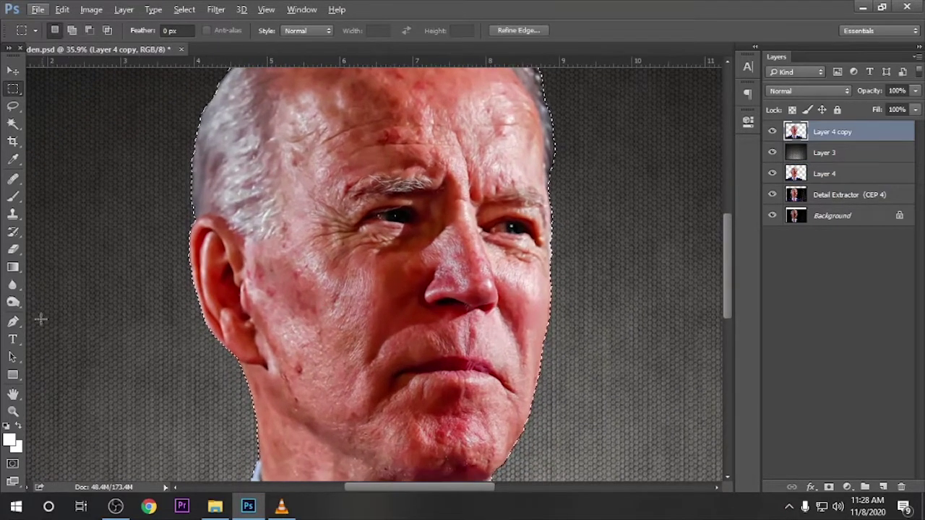
{"action": "right_click", "coordinate": [13, 284]}
{"action": "left_click", "coordinate": [60, 314]}
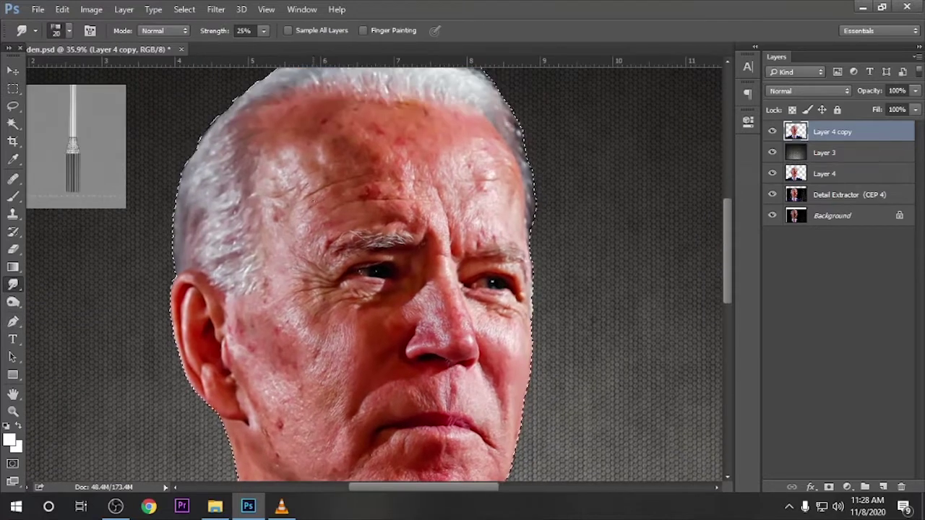
Pick a large soft brush and smudge the forehead and temples at 22% strength.
{"action": "right_click", "coordinate": [322, 204]}
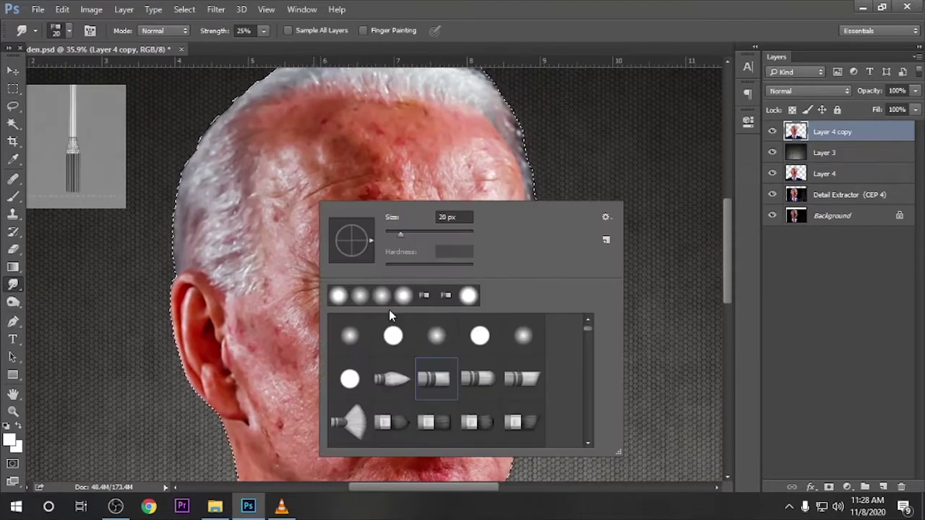
{"action": "scroll", "coordinate": [422, 410], "scroll_direction": "down", "scroll_amount": 2}
{"action": "scroll", "coordinate": [422, 410], "scroll_direction": "down", "scroll_amount": 2}
{"action": "scroll", "coordinate": [422, 410], "scroll_direction": "down", "scroll_amount": 2}
{"action": "scroll", "coordinate": [423, 410], "scroll_direction": "down", "scroll_amount": 2}
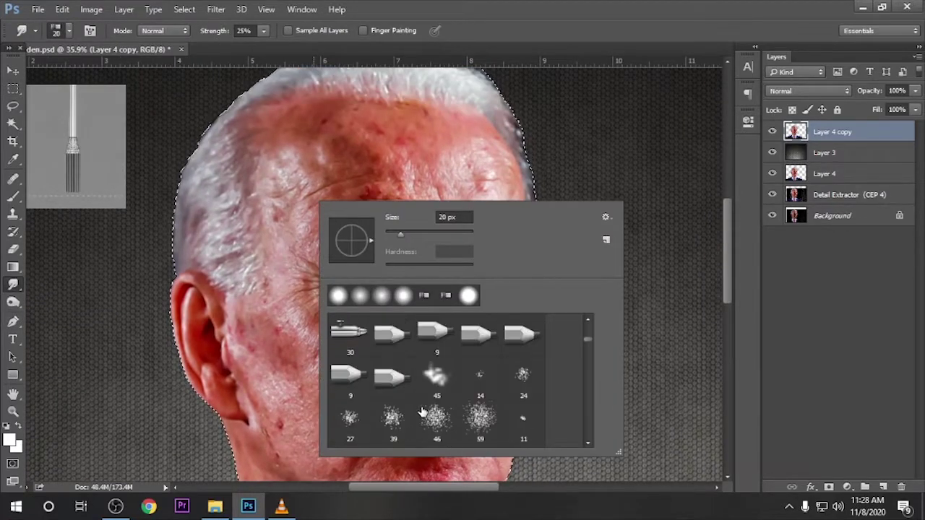
{"action": "scroll", "coordinate": [423, 411], "scroll_direction": "down", "scroll_amount": 2}
{"action": "scroll", "coordinate": [422, 410], "scroll_direction": "down", "scroll_amount": 2}
{"action": "scroll", "coordinate": [586, 347], "scroll_direction": "up", "scroll_amount": 3}
{"action": "scroll", "coordinate": [586, 346], "scroll_direction": "up", "scroll_amount": 3}
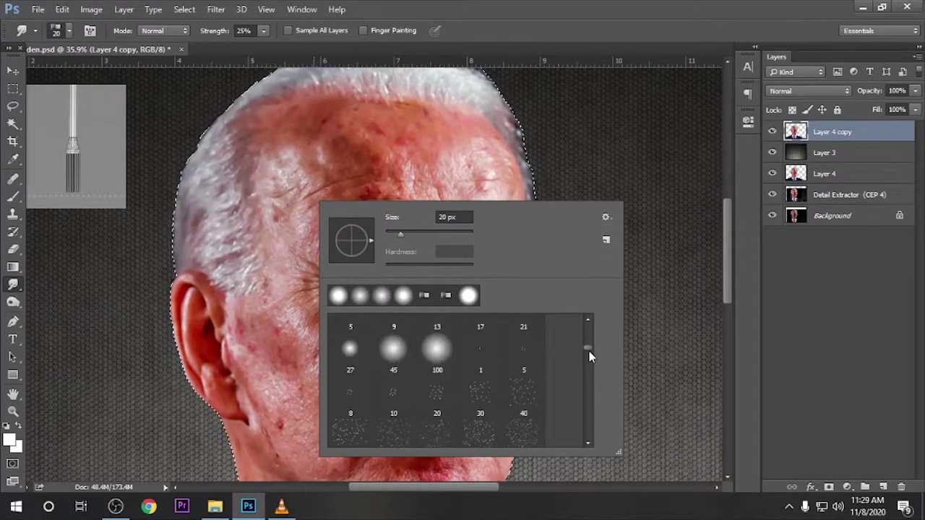
{"action": "scroll", "coordinate": [586, 347], "scroll_direction": "up", "scroll_amount": 3}
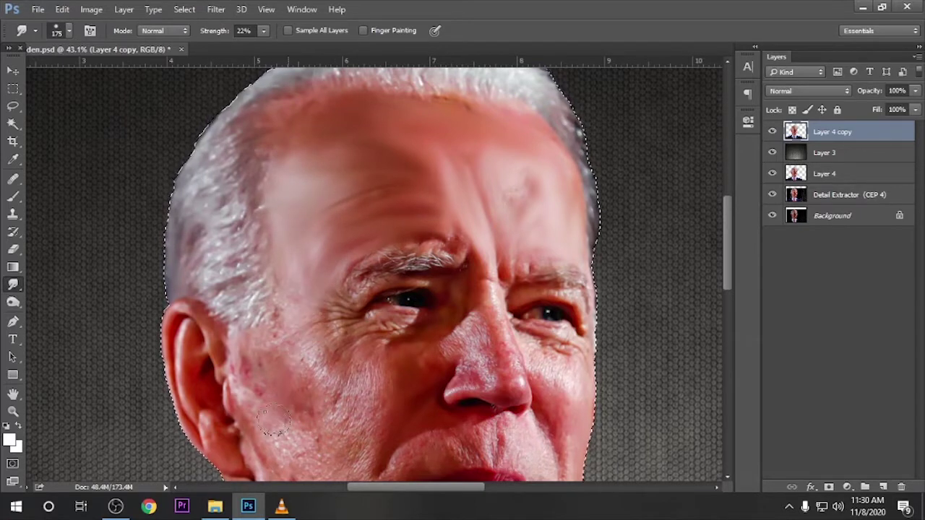
Resize the smudge brush between 100 and 150 and blend the temples, cheeks and eyebrows.
{"action": "key", "text": "bracketleft"}
{"action": "key", "text": "bracketleft"}
{"action": "key", "text": "bracketleft"}
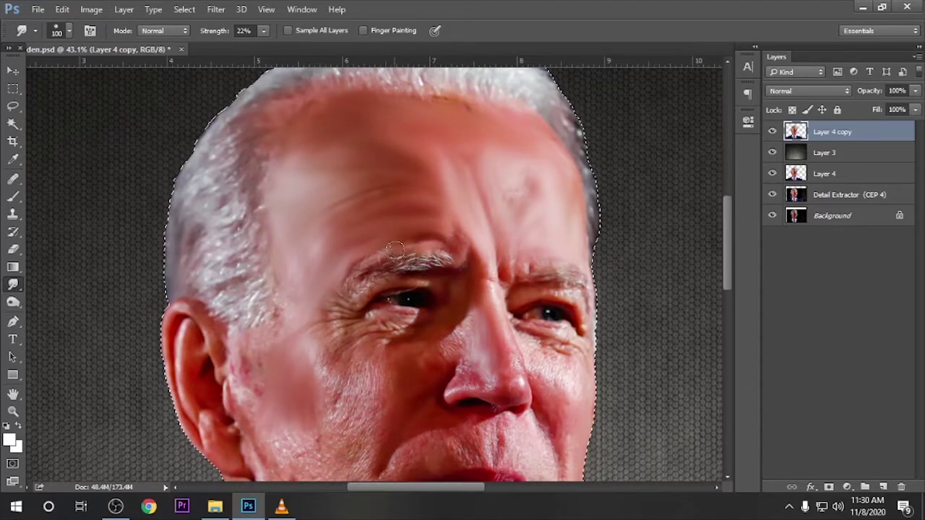
{"action": "key", "text": "bracketright"}
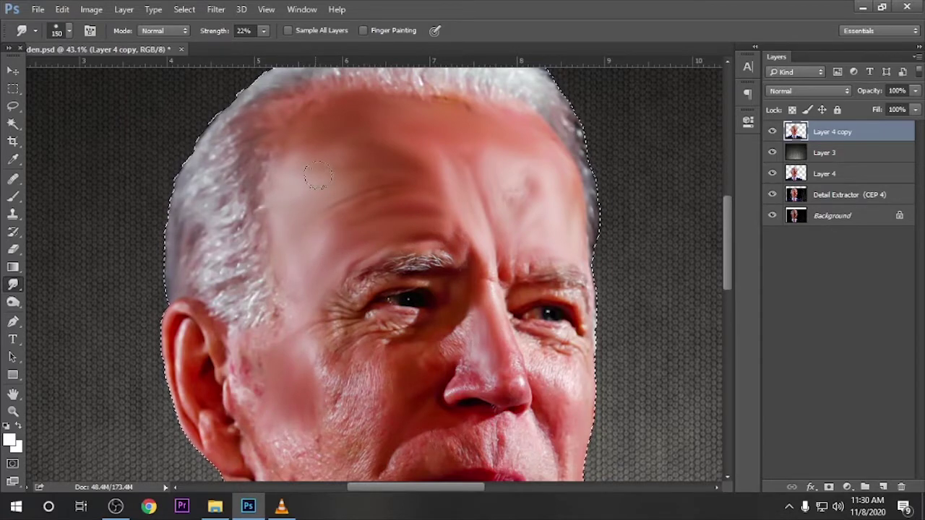
{"action": "key", "text": "bracketright"}
{"action": "scroll", "coordinate": [399, 230], "scroll_direction": "right", "scroll_amount": 2}
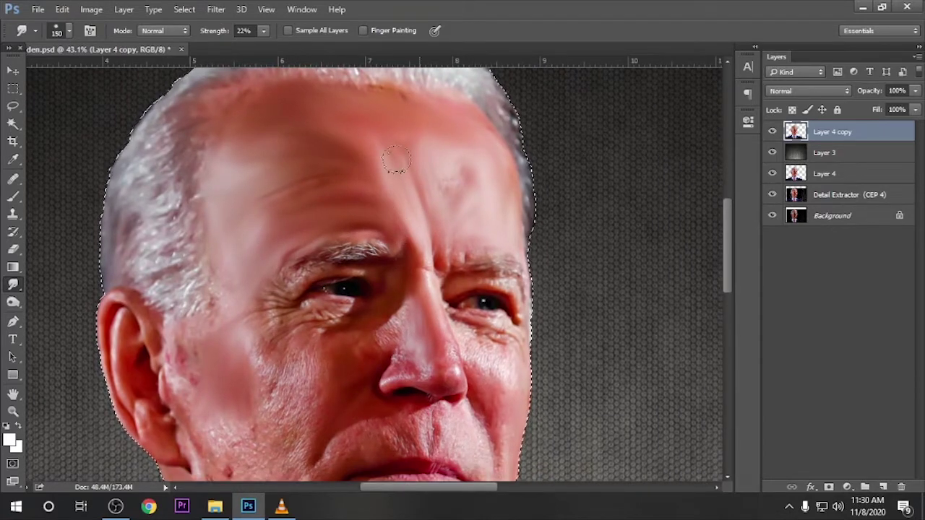
{"action": "mouse_move", "coordinate": [475, 199]}
{"action": "left_mouse_down"}
{"action": "mouse_move", "coordinate": [458, 271]}
{"action": "mouse_move", "coordinate": [476, 255]}
{"action": "left_mouse_up"}
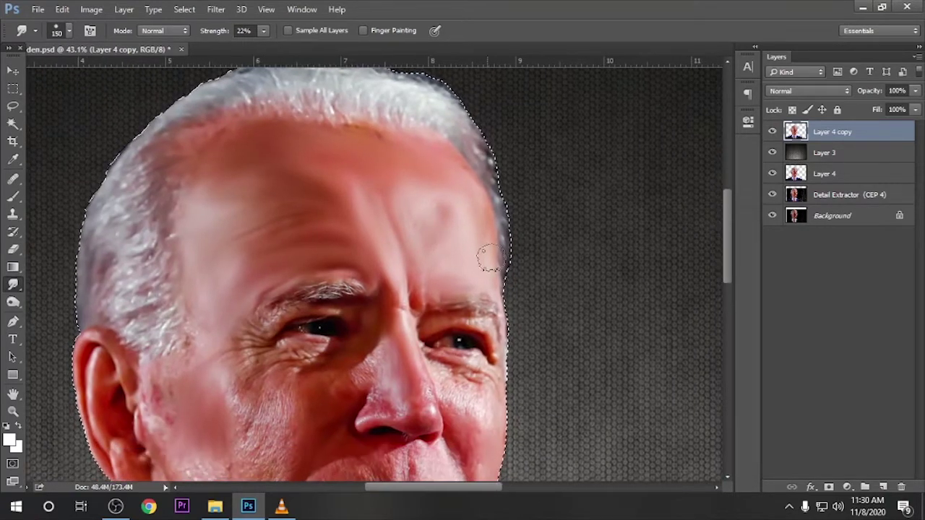
{"action": "scroll", "coordinate": [336, 320], "scroll_direction": "down", "scroll_amount": 3}
{"action": "scroll", "coordinate": [336, 320], "scroll_direction": "up", "scroll_amount": 2}
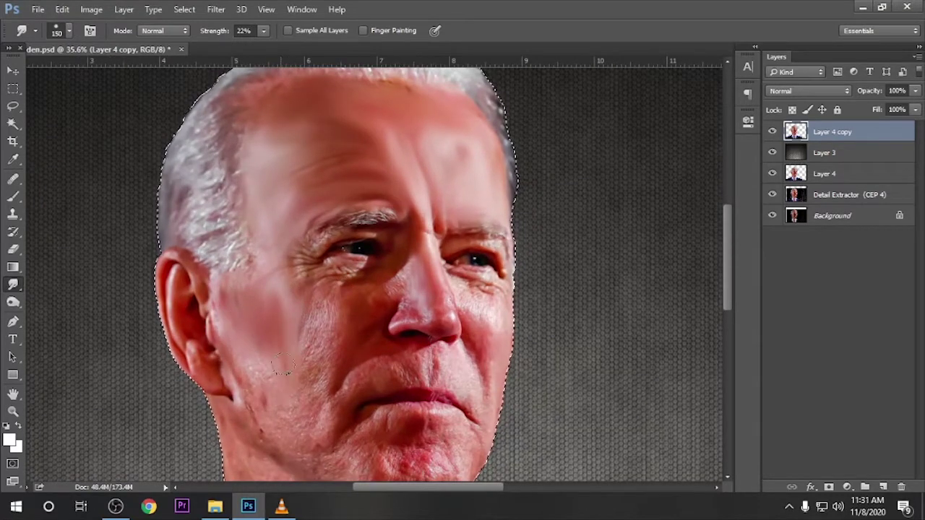
{"action": "scroll", "coordinate": [310, 365], "scroll_direction": "up", "scroll_amount": 1}
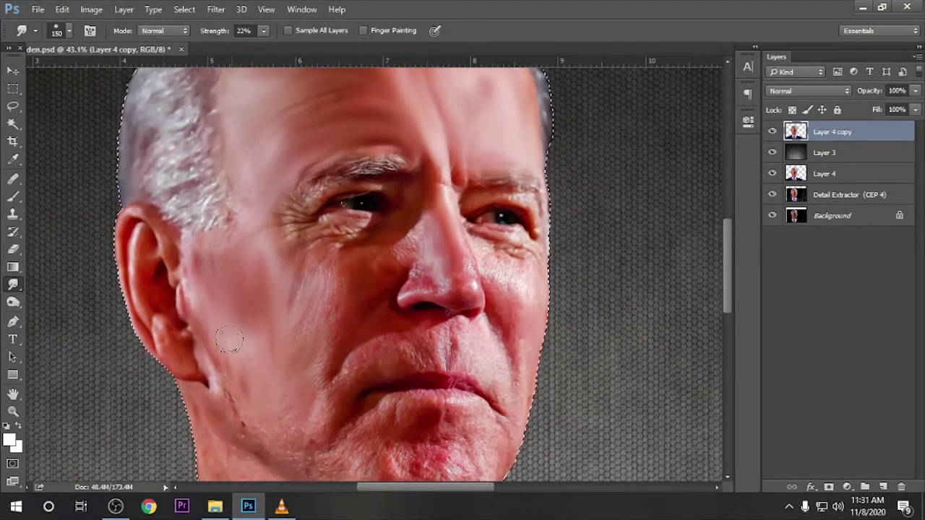
{"action": "left_click_drag", "start_coordinate": [265, 410], "coordinate": [256, 375]}
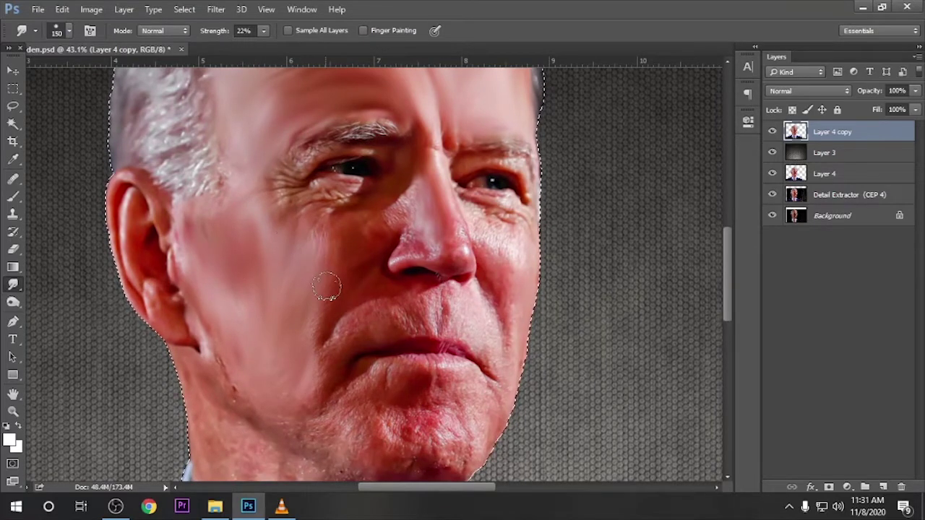
{"action": "left_click_drag", "start_coordinate": [322, 278], "coordinate": [302, 329]}
{"action": "key", "text": "bracketleft"}
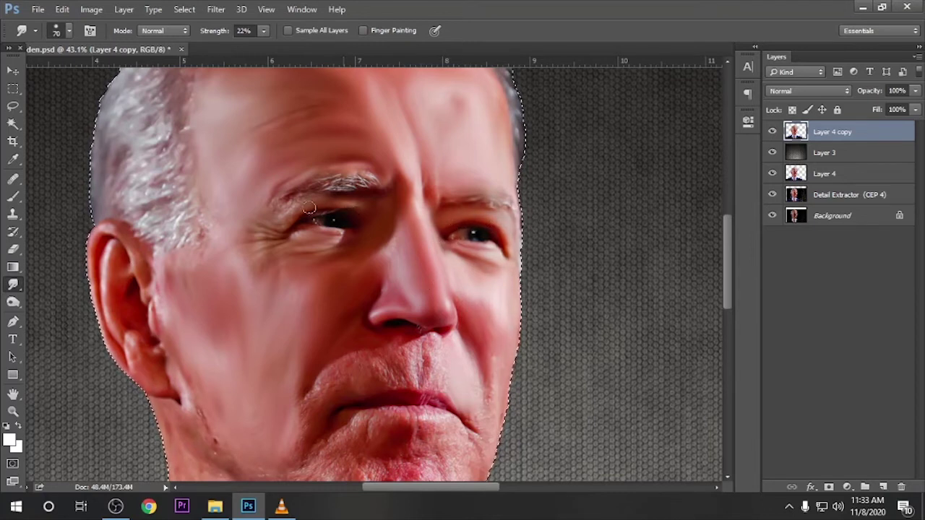
Smudge the forehead, cheeks, under-nose and mouth skin, resizing the brush between 90 and 125.
{"action": "key", "text": "bracketright"}
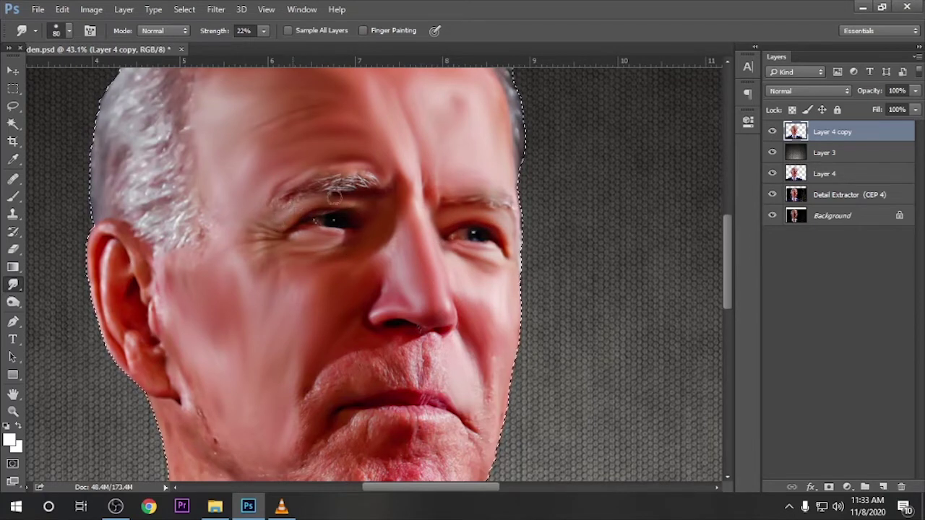
{"action": "key", "text": "bracketright"}
{"action": "key", "text": "bracketright"}
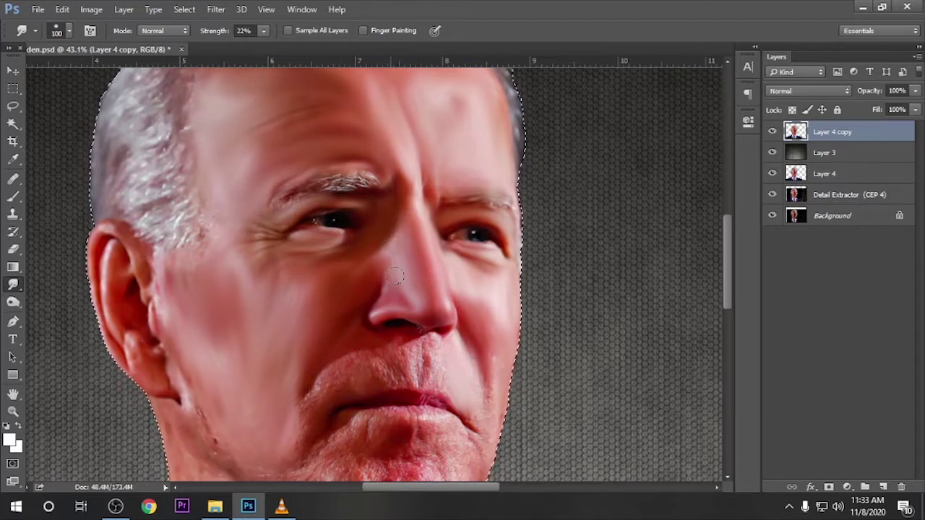
{"action": "key", "text": "bracketleft"}
{"action": "left_click_drag", "start_coordinate": [436, 163], "coordinate": [416, 216]}
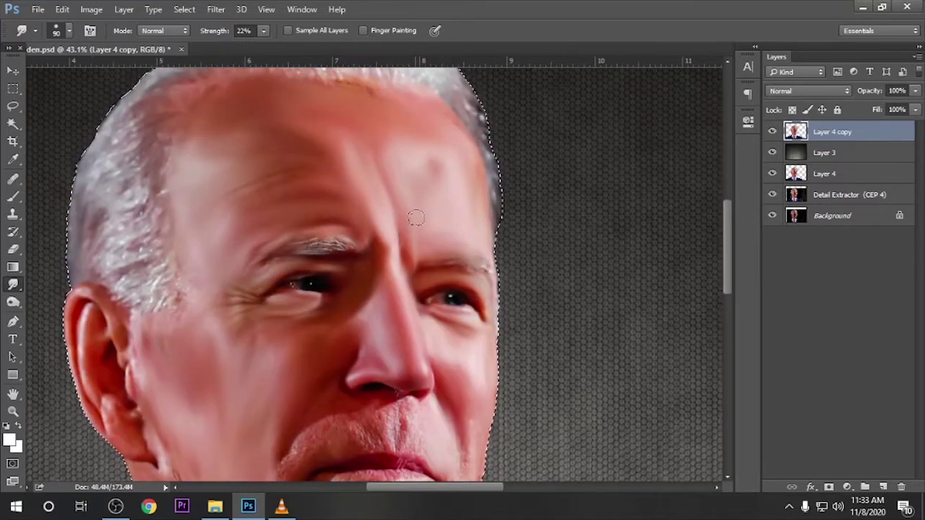
{"action": "key", "text": "bracketright"}
{"action": "key", "text": "bracketright"}
{"action": "key", "text": "bracketright"}
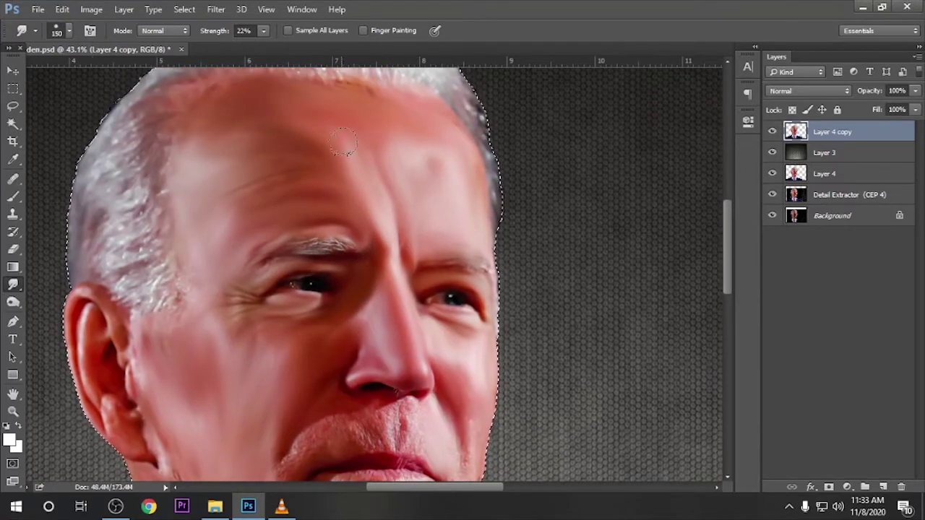
{"action": "scroll", "coordinate": [344, 142], "scroll_direction": "down", "scroll_amount": 3}
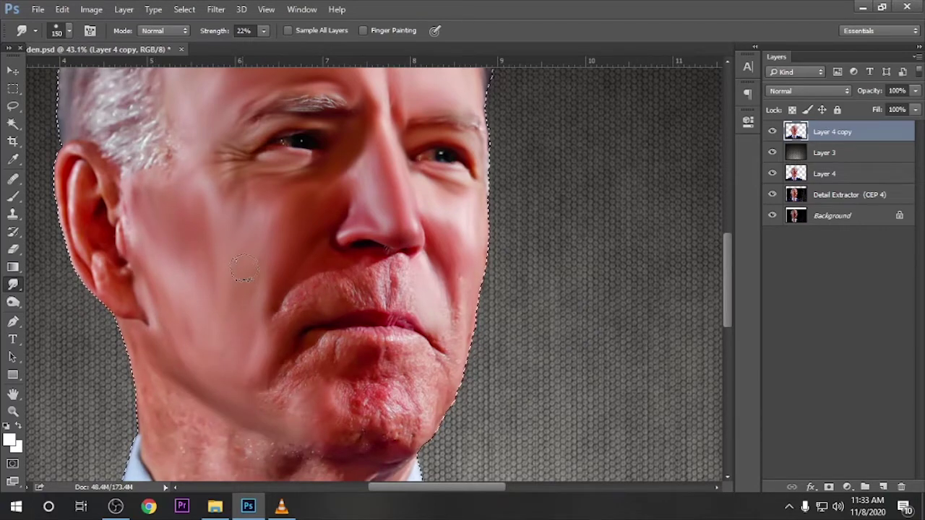
{"action": "key", "text": "bracketleft"}
{"action": "key", "text": "bracketleft"}
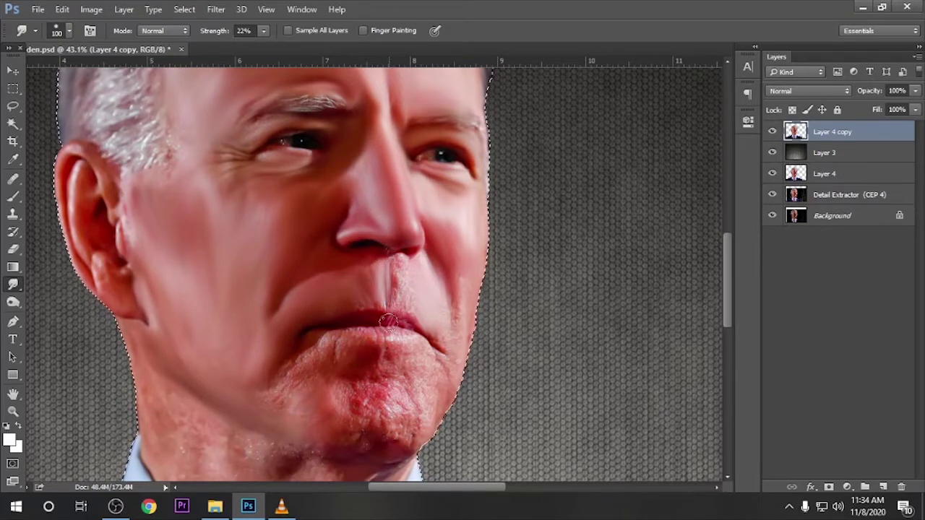
{"action": "scroll", "coordinate": [388, 320], "scroll_direction": "up", "scroll_amount": 2}
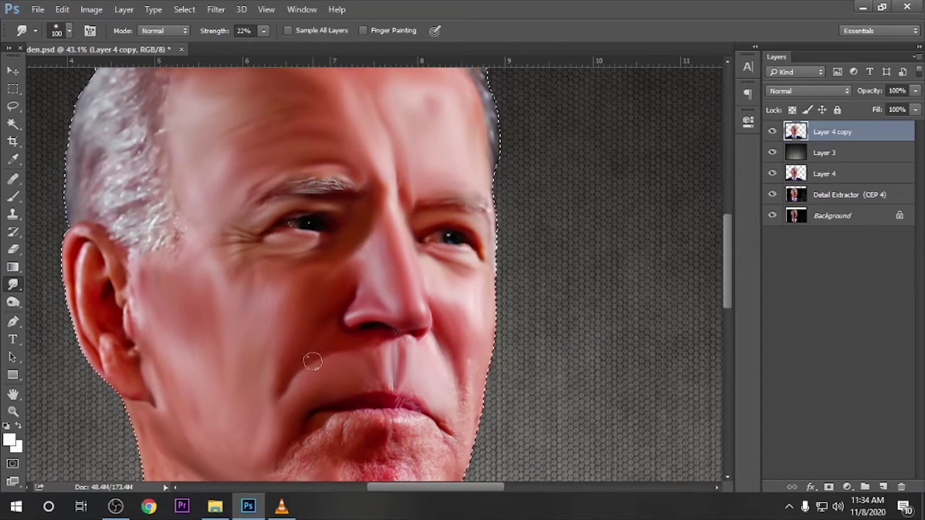
{"action": "key", "text": "bracketleft"}
{"action": "key", "text": "bracketleft"}
{"action": "key", "text": "bracketleft"}
{"action": "key", "text": "bracketright"}
{"action": "key", "text": "bracketright"}
{"action": "key", "text": "bracketright"}
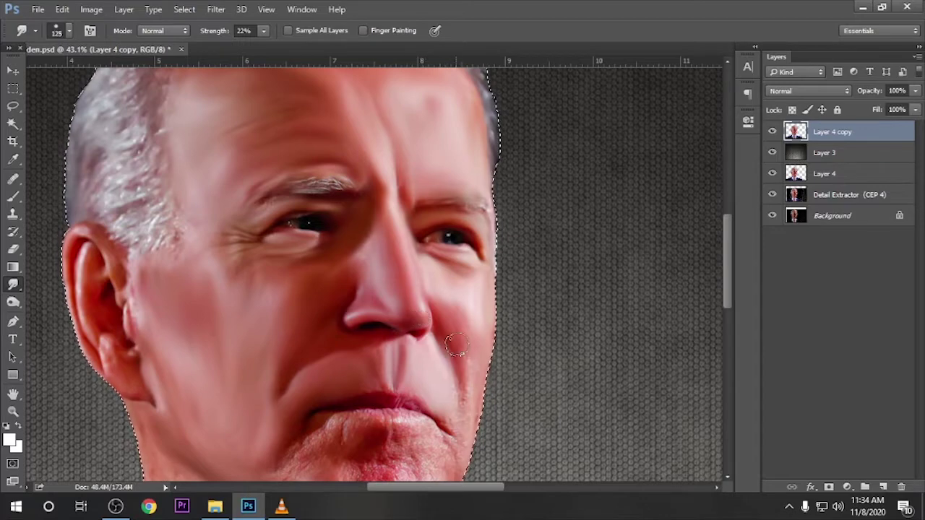
{"action": "scroll", "coordinate": [456, 354], "scroll_direction": "down", "scroll_amount": 3}
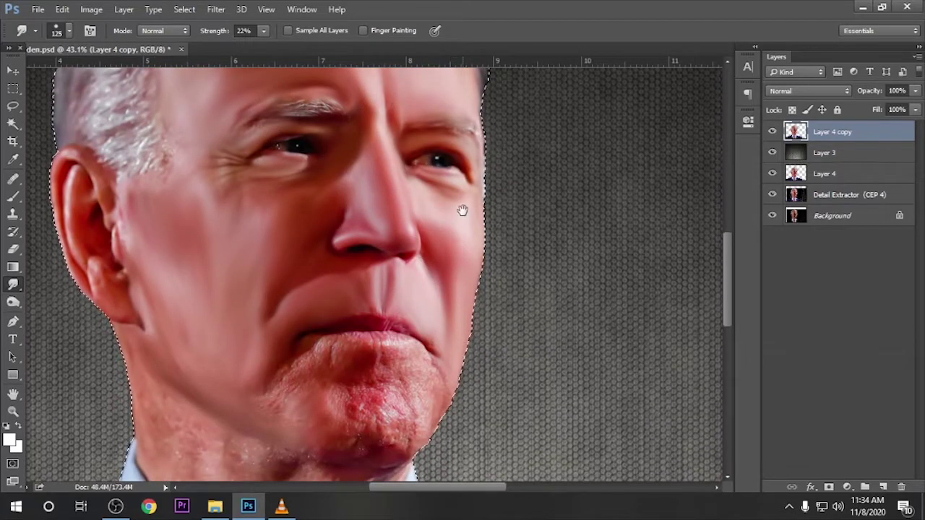
{"action": "scroll", "coordinate": [434, 361], "scroll_direction": "down", "scroll_amount": 1}
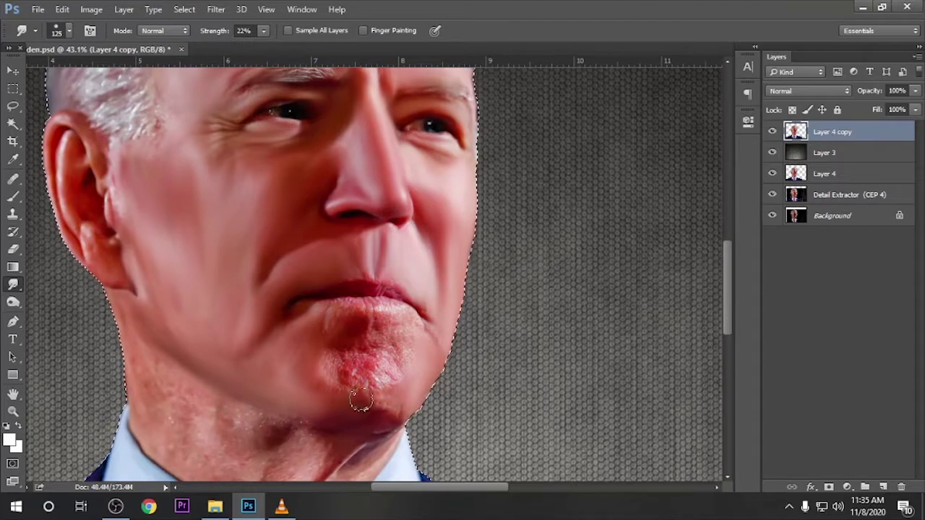
Smudge the chin up and down, and smear the area below the lower lip smooth.
{"action": "left_click_drag", "start_coordinate": [341, 392], "coordinate": [351, 361]}
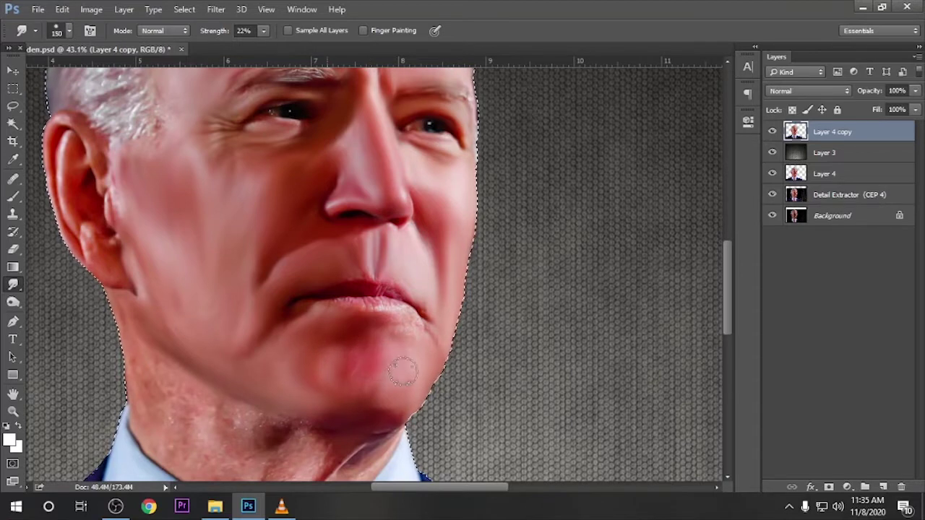
{"action": "left_click_drag", "start_coordinate": [389, 339], "coordinate": [399, 365]}
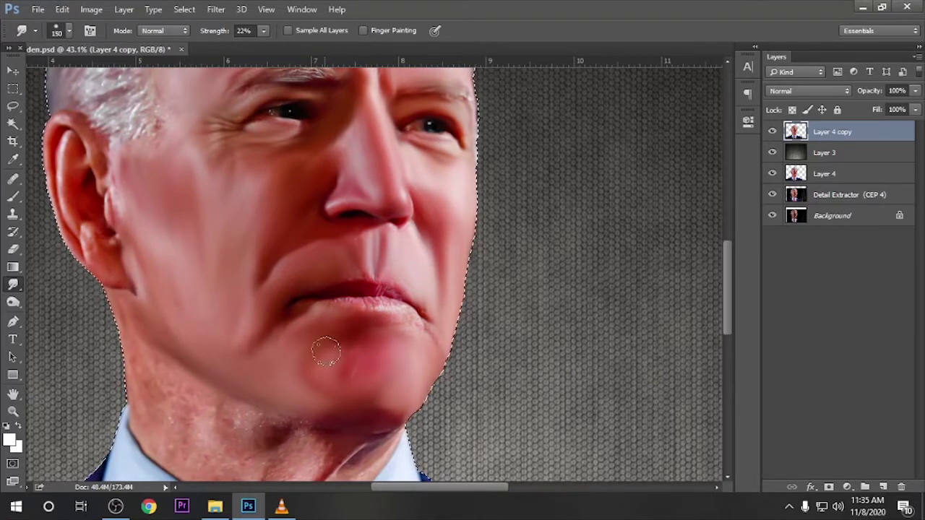
{"action": "left_click_drag", "start_coordinate": [334, 298], "coordinate": [396, 298]}
{"action": "key", "text": "bracketleft"}
{"action": "key", "text": "bracketleft"}
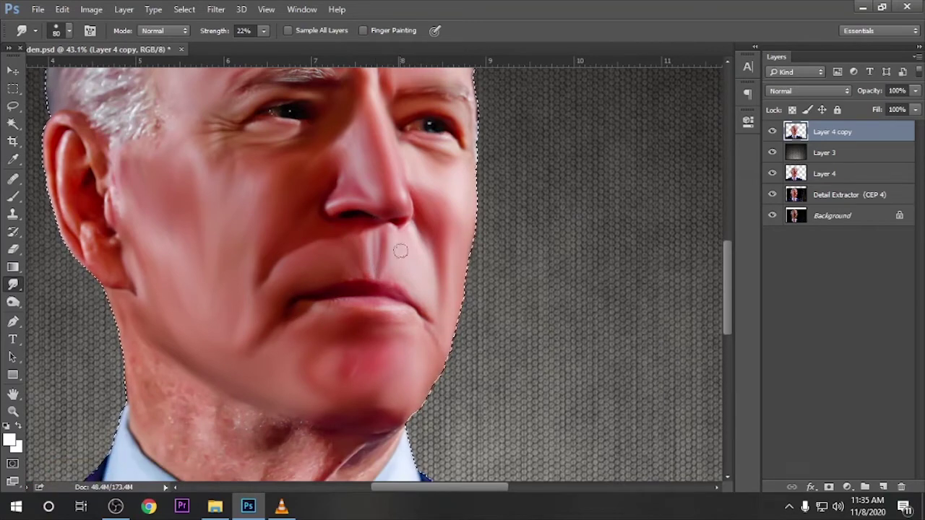
Enlarge the smudge brush to 200 and smooth and lighten the skin along the jaw.
{"action": "scroll", "coordinate": [383, 371], "scroll_direction": "down", "scroll_amount": 1}
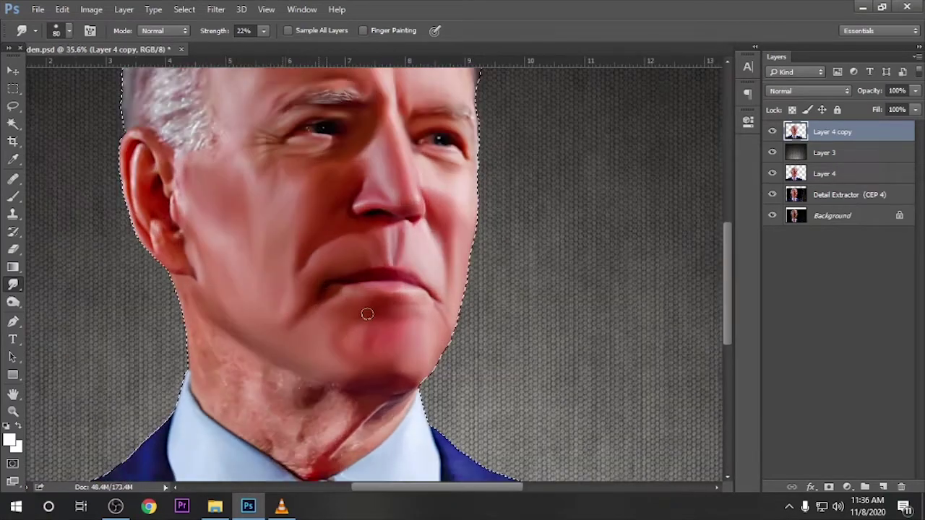
{"action": "key", "text": "bracketright"}
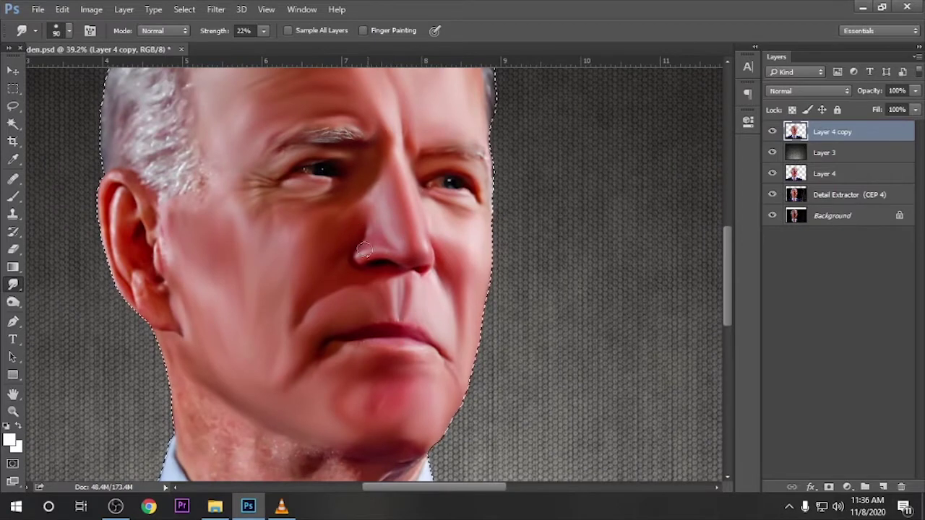
{"action": "key", "text": "bracketright"}
{"action": "key", "text": "bracketright"}
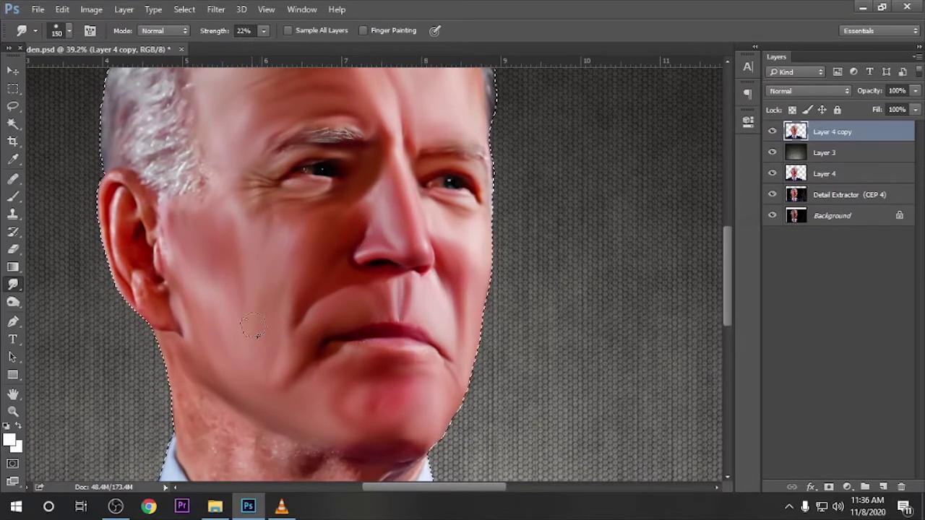
{"action": "key", "text": "bracketright"}
{"action": "key", "text": "bracketright"}
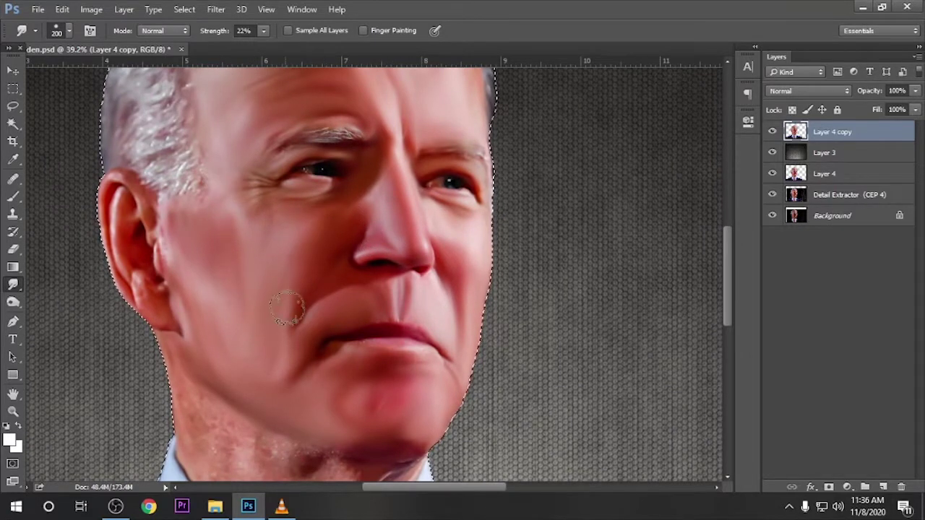
{"action": "scroll", "coordinate": [362, 303], "scroll_direction": "down", "scroll_amount": 3}
{"action": "left_click_drag", "start_coordinate": [431, 329], "coordinate": [442, 309]}
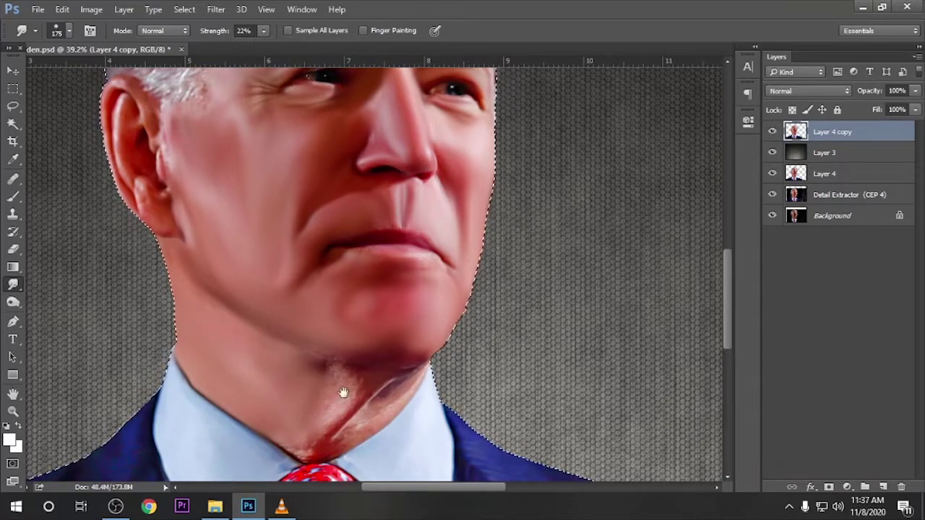
With a 100 px brush, smear the shadow under the chin leftward into the neck.
{"action": "left_click_drag", "start_coordinate": [343, 392], "coordinate": [340, 317]}
{"action": "key", "text": "bracketleft"}
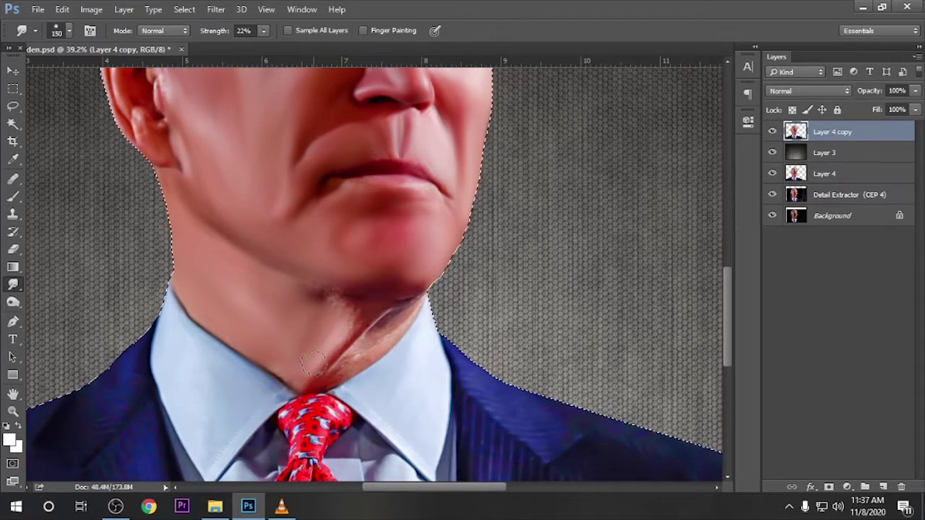
{"action": "key", "text": "bracketleft"}
{"action": "key", "text": "bracketleft"}
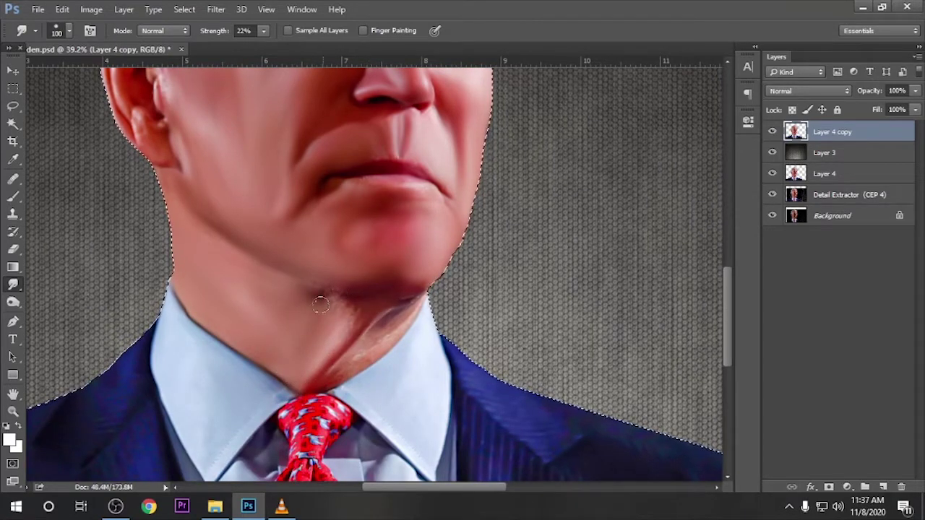
{"action": "left_click_drag", "start_coordinate": [320, 305], "coordinate": [306, 284]}
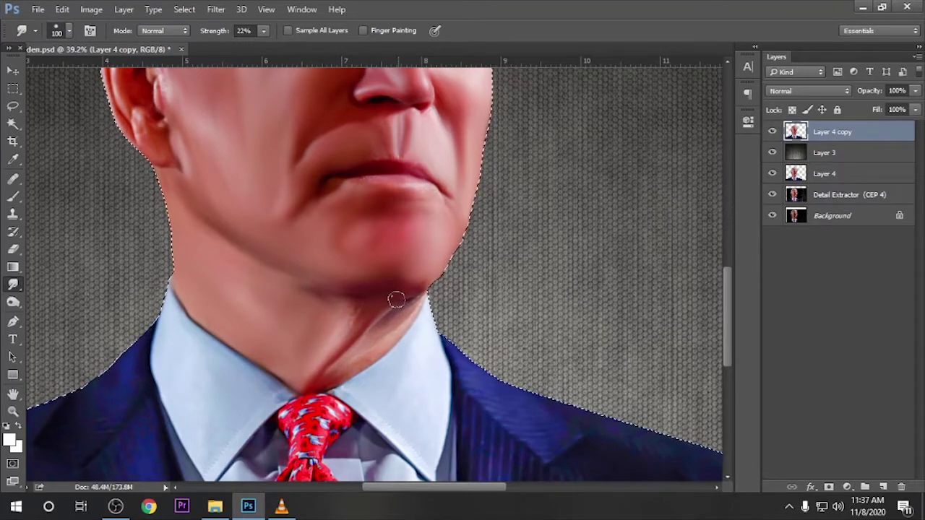
{"action": "left_click_drag", "start_coordinate": [396, 300], "coordinate": [277, 294]}
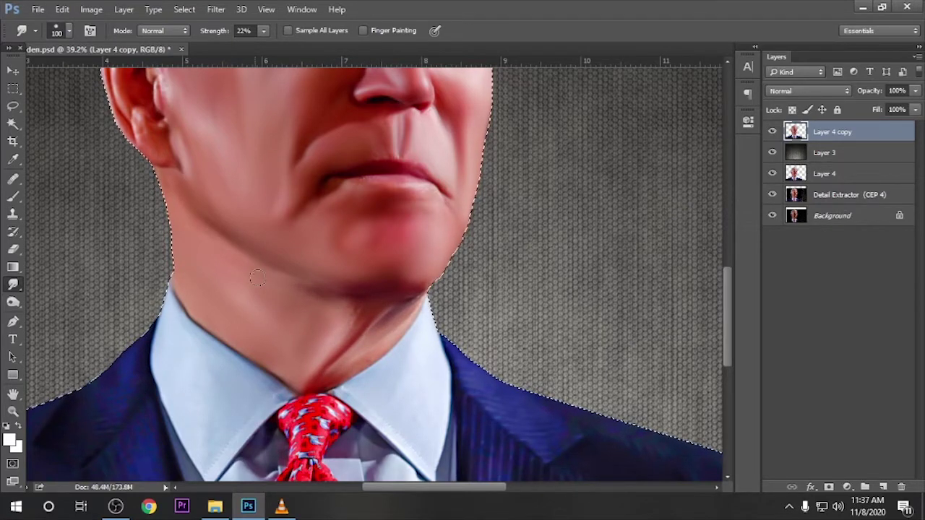
Move back up to the mouth and set the brush to about 125 px for the cheek.
{"action": "scroll", "coordinate": [376, 283], "scroll_direction": "up", "scroll_amount": 2}
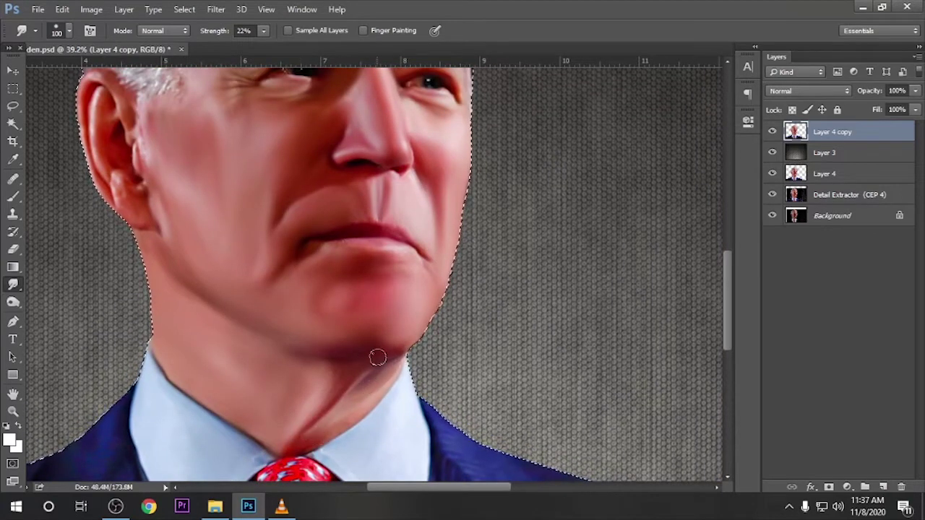
{"action": "key", "text": "bracketright"}
{"action": "key", "text": "bracketright"}
{"action": "key", "text": "bracketright"}
{"action": "scroll", "coordinate": [363, 271], "scroll_direction": "up", "scroll_amount": 2}
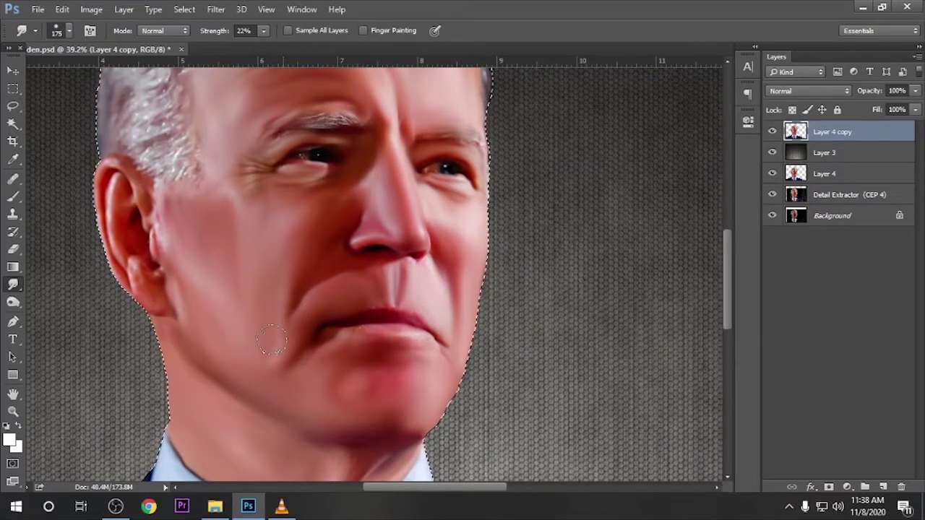
{"action": "key", "text": "bracketleft"}
{"action": "key", "text": "bracketleft"}
{"action": "key", "text": "bracketleft"}
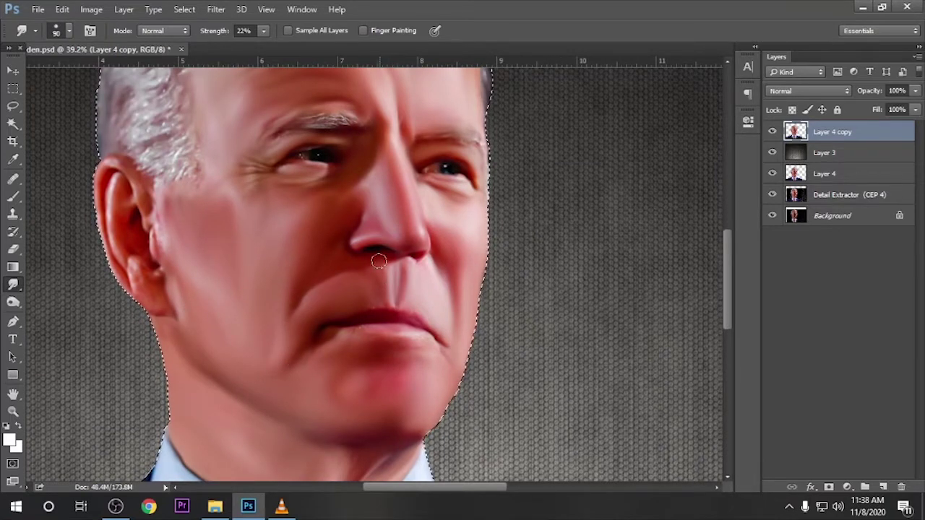
{"action": "key", "text": "bracketright"}
{"action": "key", "text": "bracketright"}
Smudge the neck edge along the shirt collar with a 150 px brush.
{"action": "left_click_drag", "start_coordinate": [344, 381], "coordinate": [353, 243]}
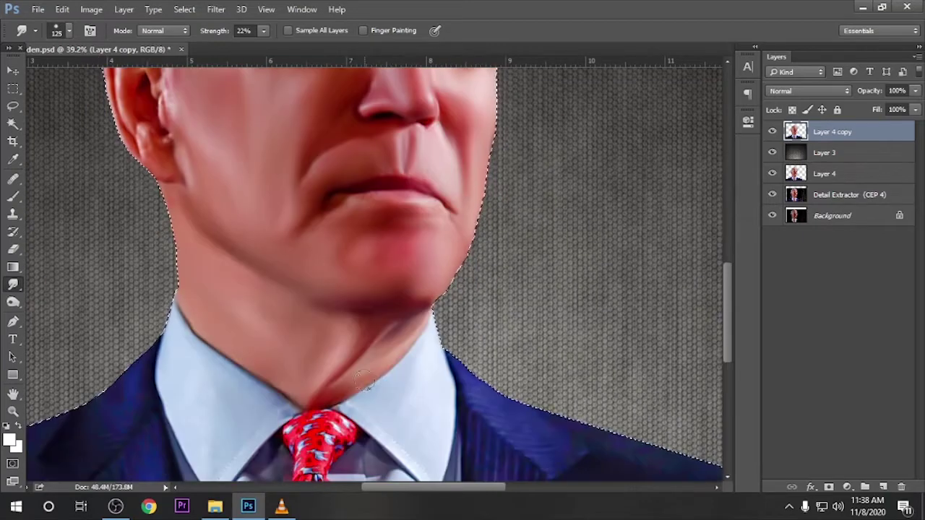
{"action": "key", "text": "bracketright"}
{"action": "left_click_drag", "start_coordinate": [249, 397], "coordinate": [312, 361]}
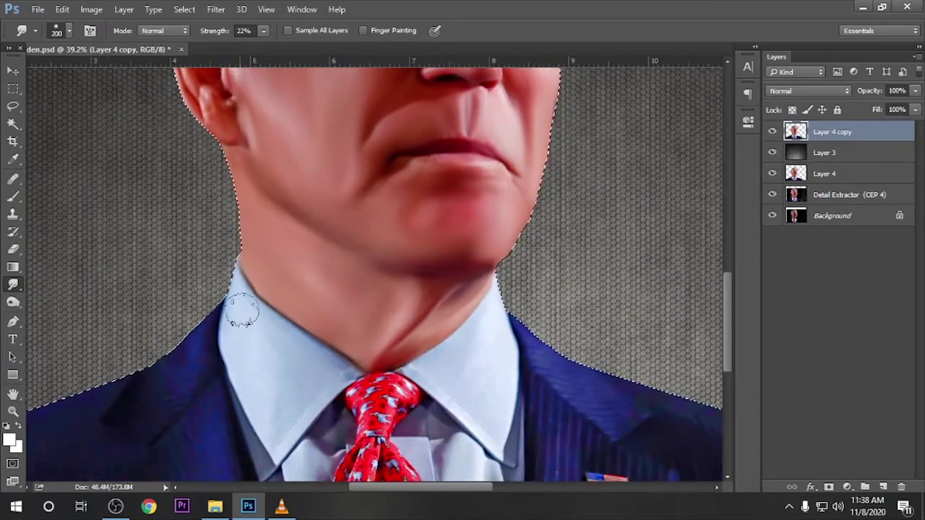
{"action": "mouse_move", "coordinate": [238, 310]}
{"action": "left_mouse_down"}
{"action": "mouse_move", "coordinate": [268, 428]}
{"action": "mouse_move", "coordinate": [308, 386]}
{"action": "mouse_move", "coordinate": [258, 411]}
{"action": "mouse_move", "coordinate": [233, 310]}
{"action": "mouse_move", "coordinate": [228, 166]}
{"action": "left_mouse_up"}
{"action": "key", "text": "bracketleft"}
{"action": "key", "text": "bracketleft"}
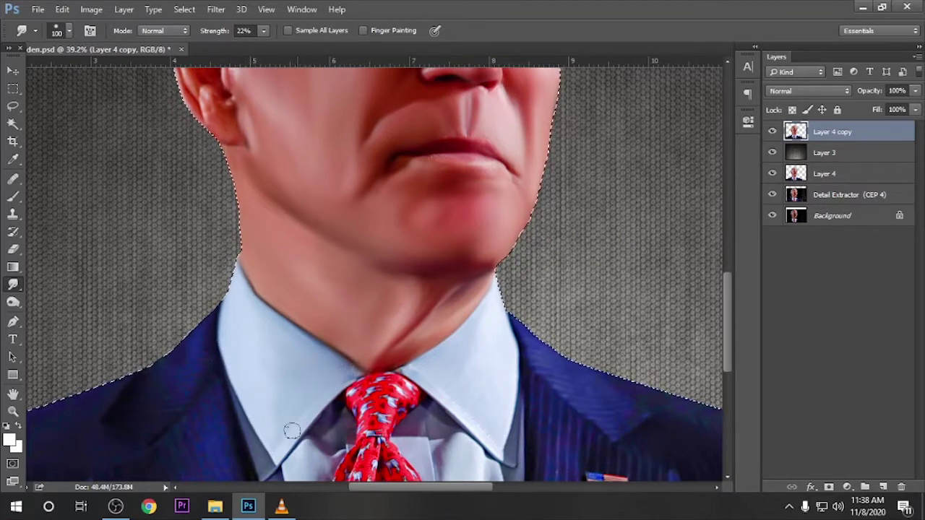
{"action": "key", "text": "bracketright"}
{"action": "key", "text": "bracketright"}
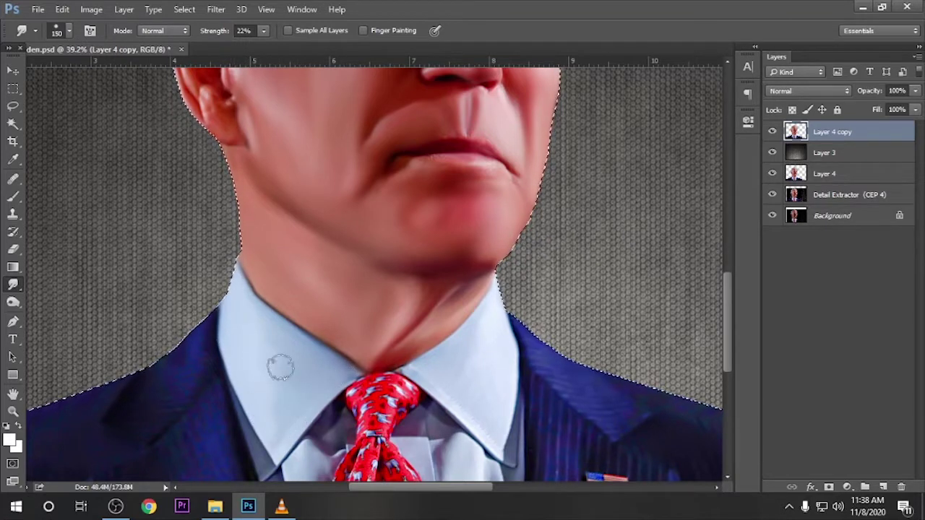
Use a smaller brush for finer work and smudge across the collar below the chin.
{"action": "scroll", "coordinate": [304, 347], "scroll_direction": "right", "scroll_amount": 5}
{"action": "scroll", "coordinate": [303, 346], "scroll_direction": "down", "scroll_amount": 1}
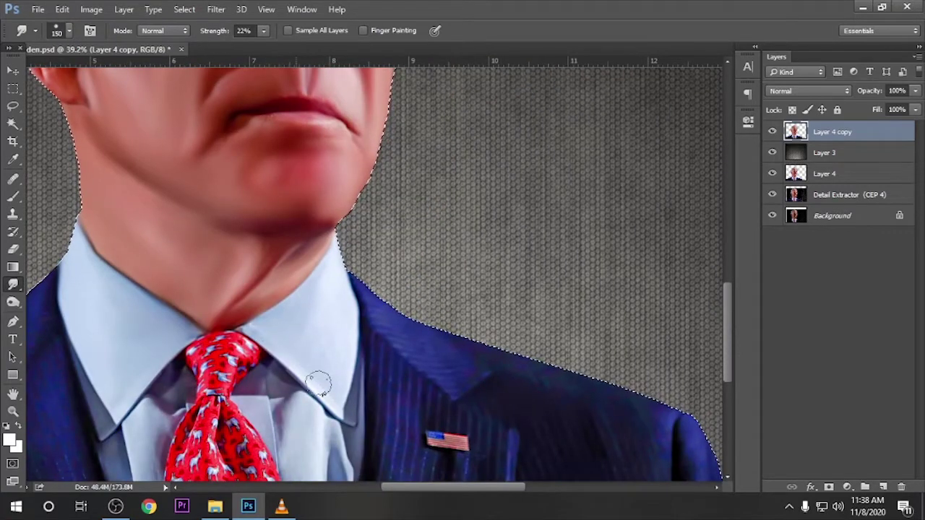
{"action": "key", "text": "bracketleft"}
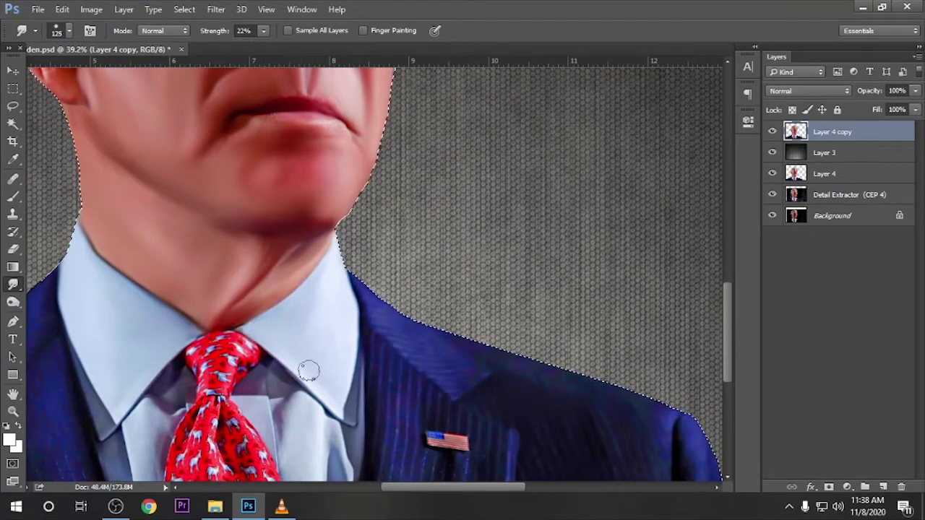
{"action": "key", "text": "bracketright"}
{"action": "key", "text": "bracketright"}
{"action": "key", "text": "bracketleft"}
{"action": "key", "text": "bracketleft"}
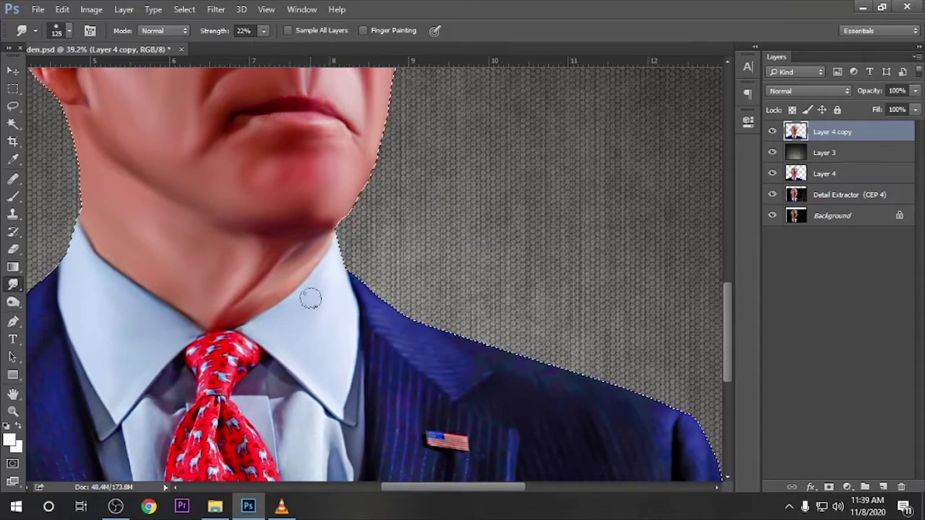
{"action": "key", "text": "bracketleft"}
{"action": "key", "text": "bracketleft"}
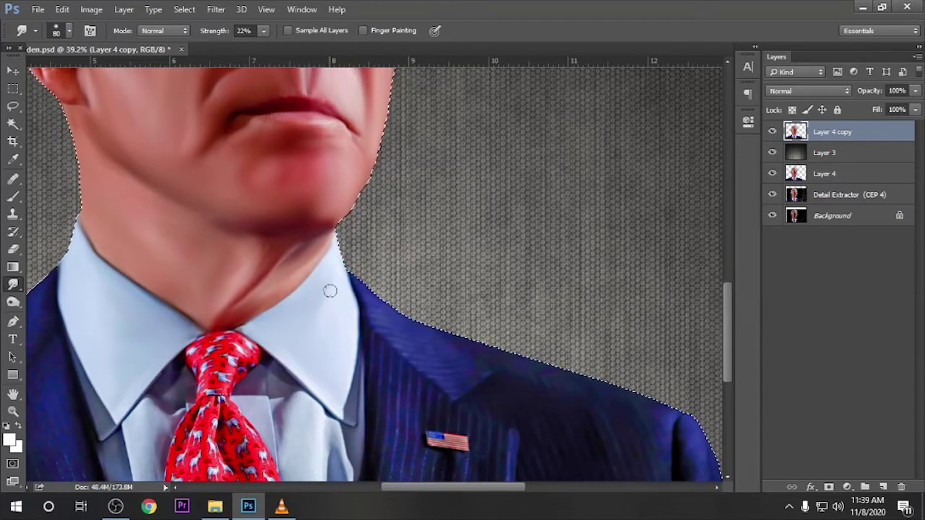
{"action": "key", "text": "bracketright"}
{"action": "key", "text": "bracketright"}
{"action": "key", "text": "bracketright"}
{"action": "scroll", "coordinate": [329, 307], "scroll_direction": "down", "scroll_amount": 5}
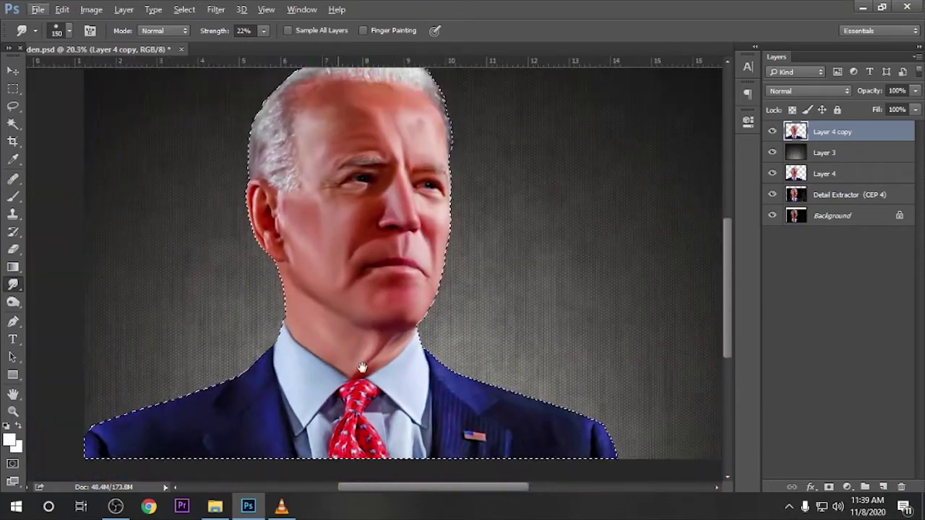
{"action": "scroll", "coordinate": [363, 334], "scroll_direction": "up", "scroll_amount": 5}
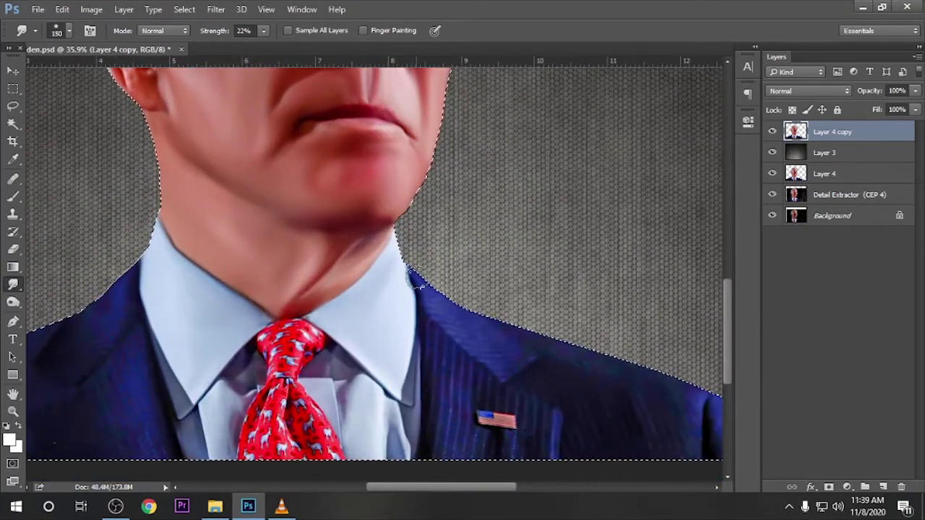
{"action": "left_click_drag", "start_coordinate": [281, 251], "coordinate": [383, 169]}
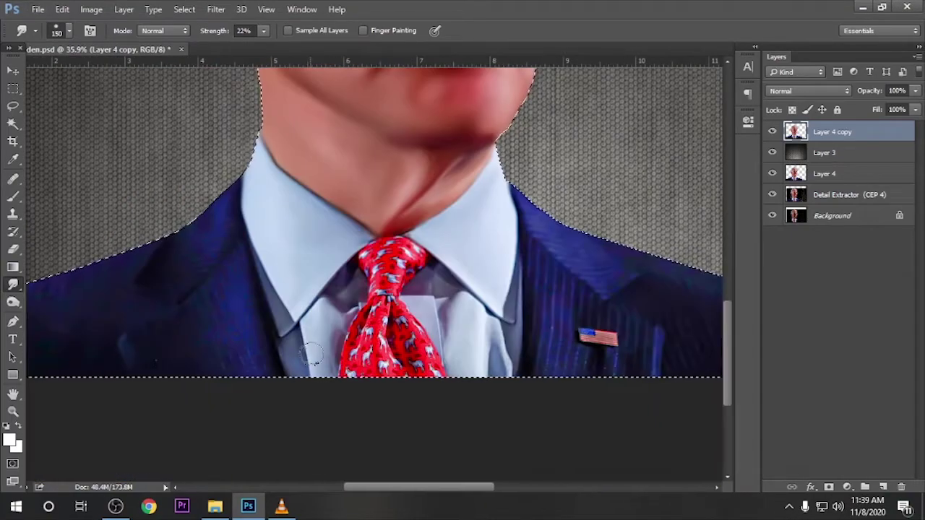
{"action": "scroll", "coordinate": [321, 359], "scroll_direction": "up", "scroll_amount": 2}
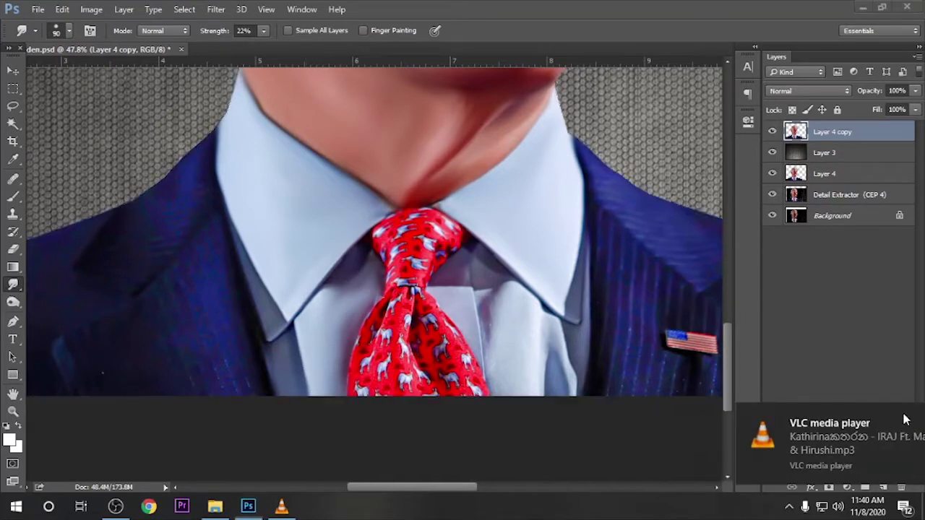
Smudge the collar tip and the area around the tie knot.
{"action": "key", "text": "bracketright"}
{"action": "key", "text": "bracketright"}
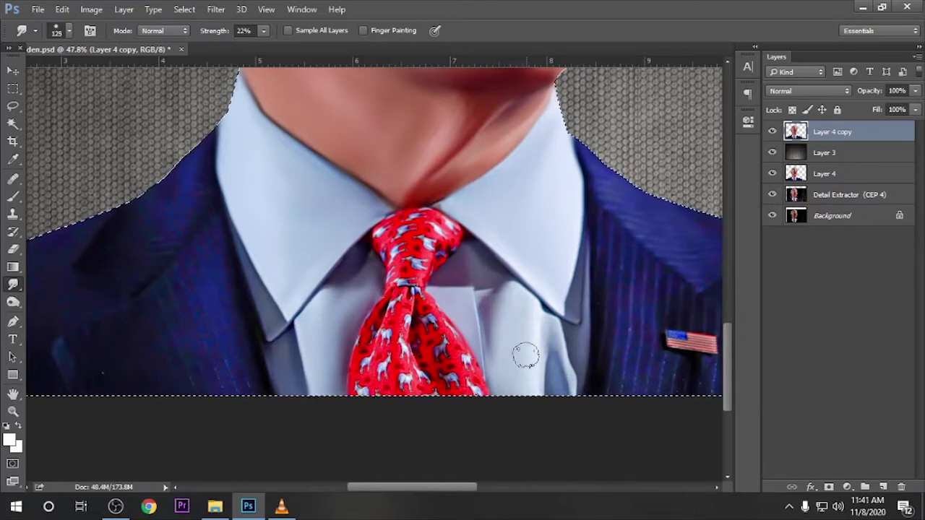
{"action": "scroll", "coordinate": [516, 329], "scroll_direction": "down", "scroll_amount": 2}
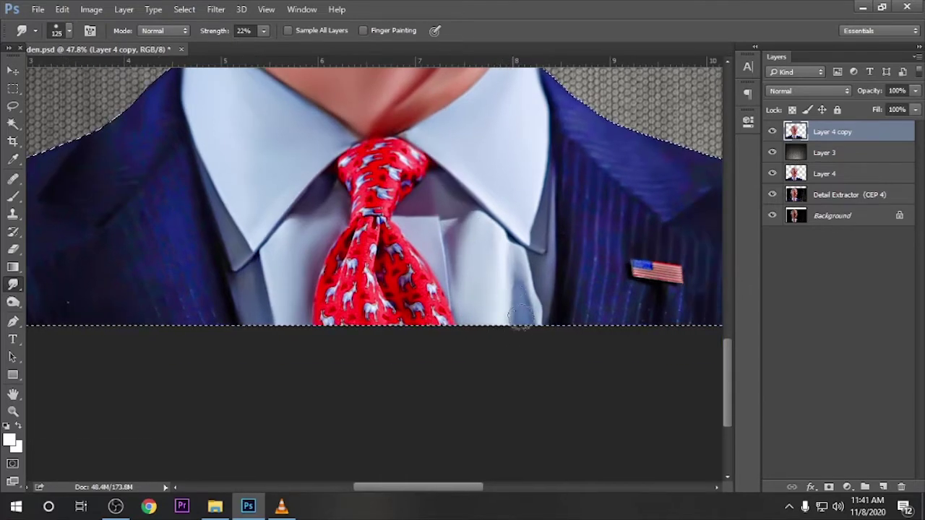
{"action": "key", "text": "bracketleft"}
{"action": "key", "text": "bracketleft"}
{"action": "key", "text": "bracketleft"}
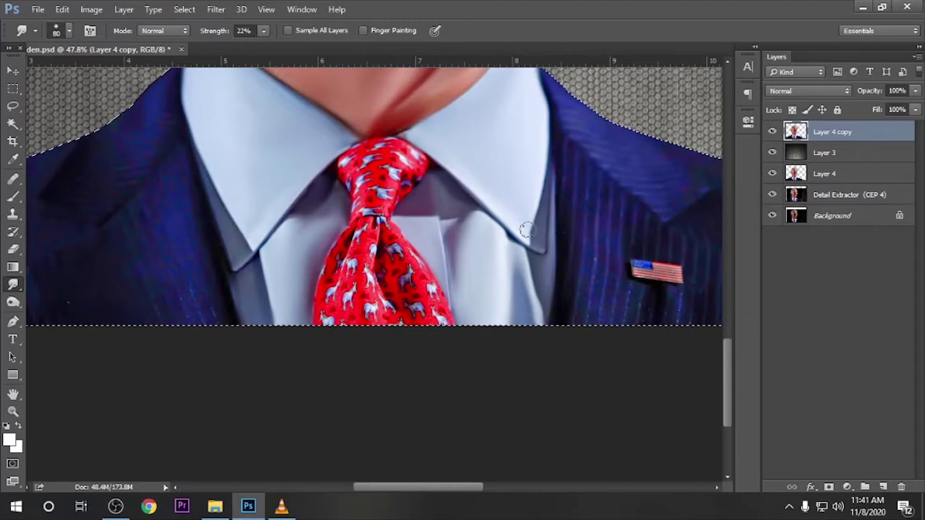
{"action": "scroll", "coordinate": [528, 286], "scroll_direction": "up", "scroll_amount": 3}
{"action": "scroll", "coordinate": [529, 285], "scroll_direction": "right", "scroll_amount": 2}
{"action": "scroll", "coordinate": [453, 261], "scroll_direction": "down", "scroll_amount": 1}
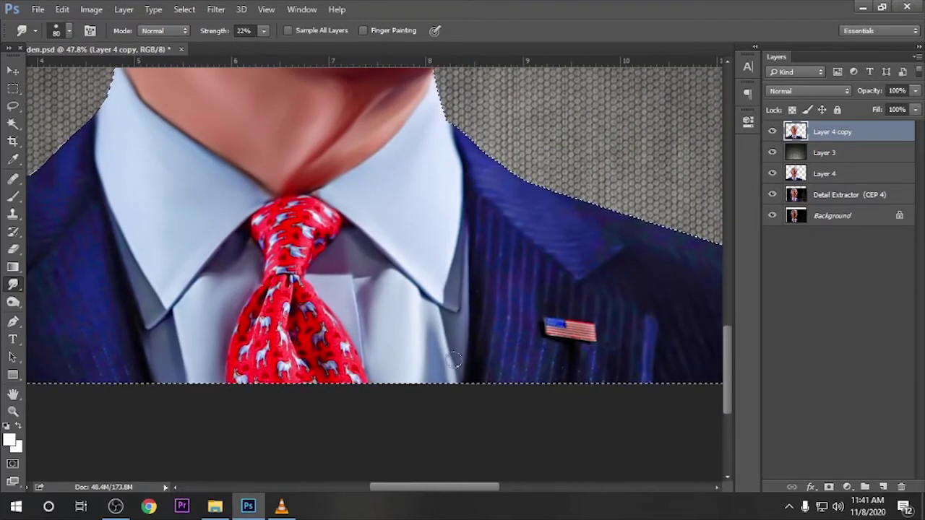
{"action": "key", "text": "bracketleft"}
{"action": "key", "text": "bracketleft"}
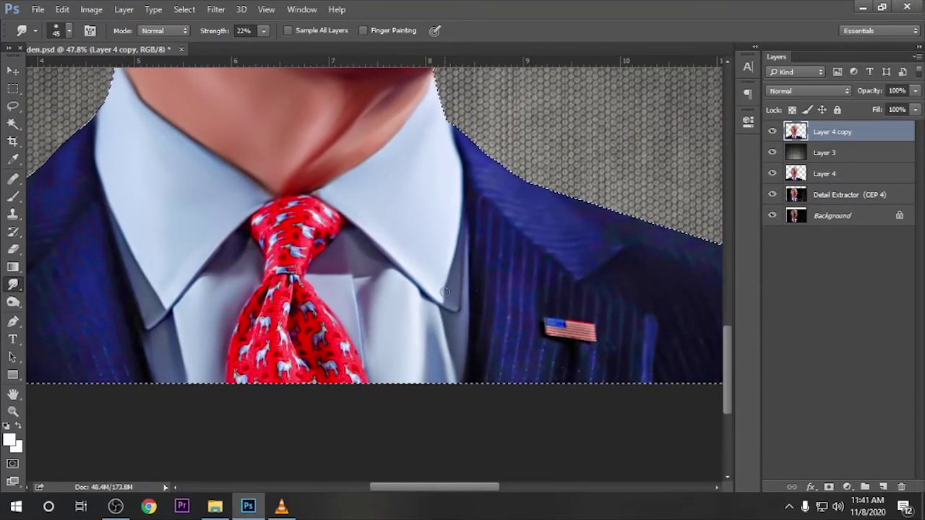
{"action": "key", "text": "bracketright"}
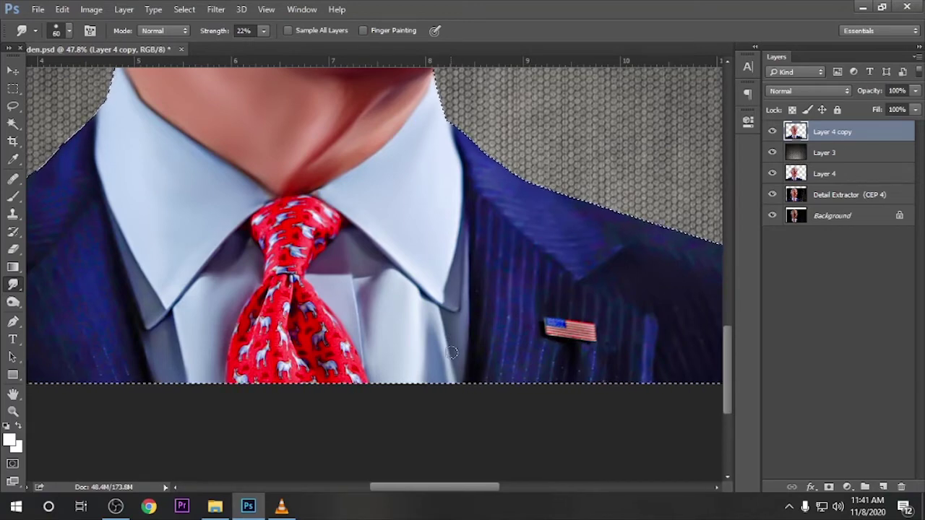
{"action": "key", "text": "bracketright"}
{"action": "key", "text": "bracketright"}
{"action": "key", "text": "bracketright"}
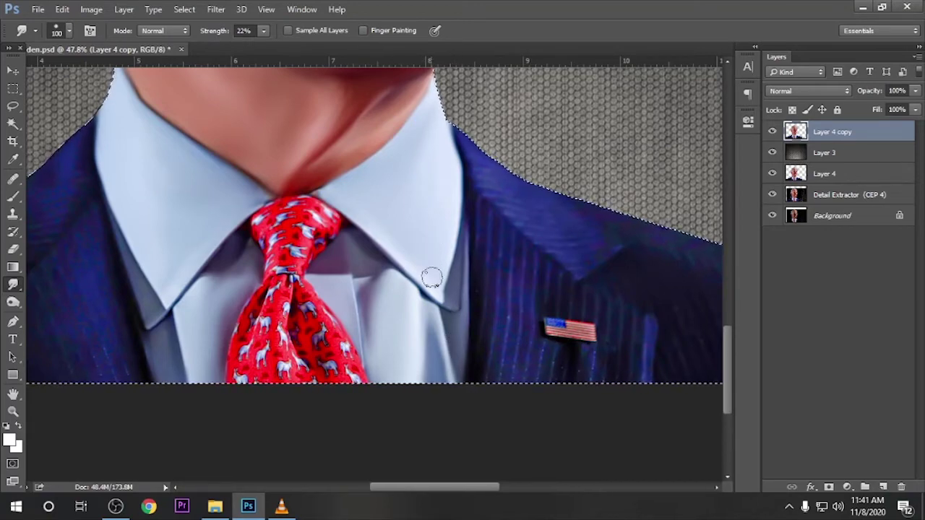
{"action": "key", "text": "bracketleft"}
{"action": "key", "text": "bracketleft"}
{"action": "key", "text": "bracketleft"}
{"action": "left_click_drag", "start_coordinate": [299, 212], "coordinate": [385, 246]}
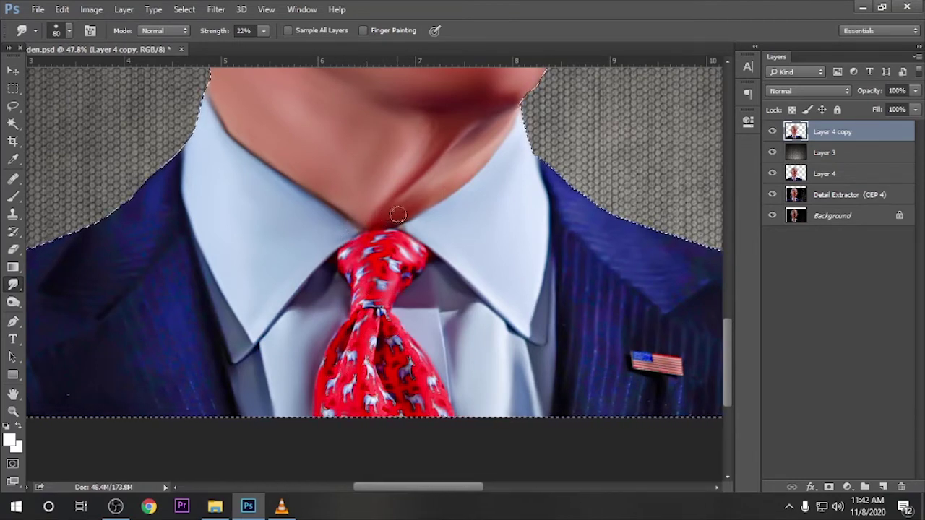
Hide the background layers to preview the cut-out portrait.
{"action": "scroll", "coordinate": [340, 325], "scroll_direction": "down", "scroll_amount": 5}
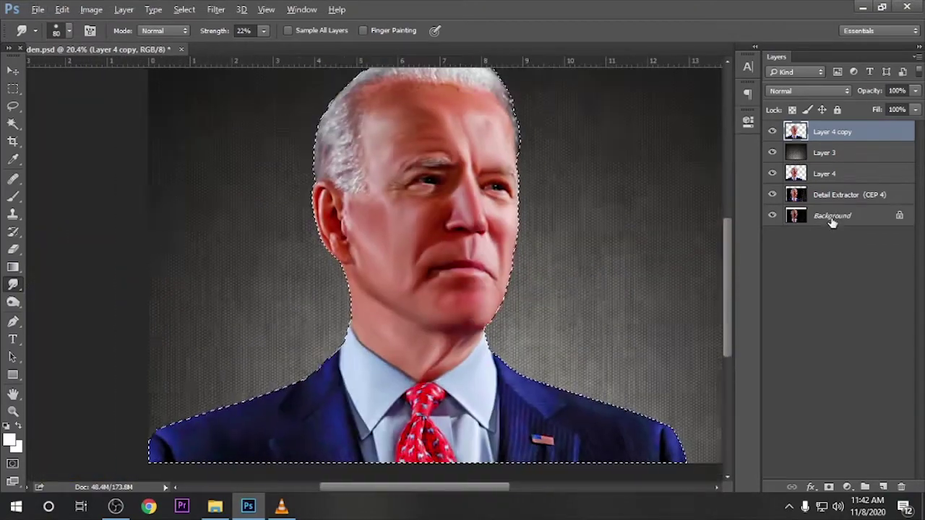
{"action": "left_click", "coordinate": [772, 174], "text": "alt"}
{"action": "scroll", "coordinate": [443, 338], "scroll_direction": "up", "scroll_amount": 2}
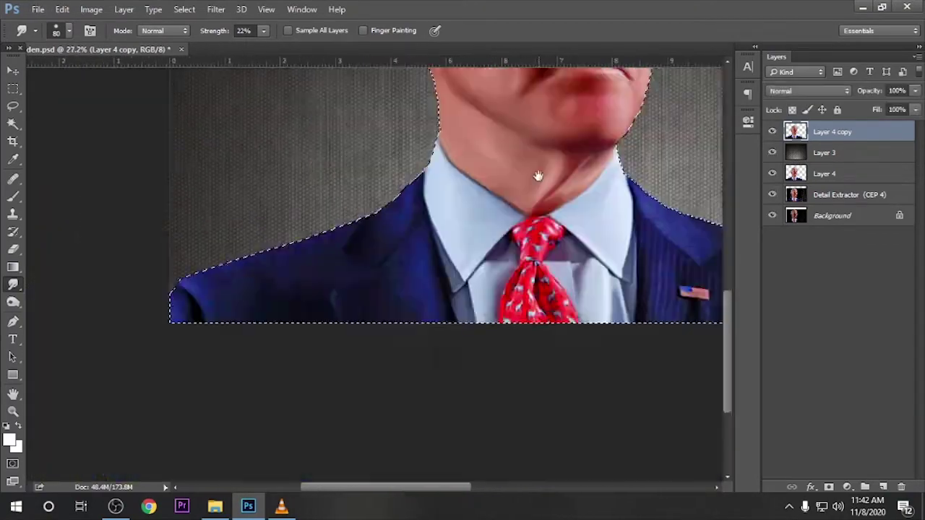
{"action": "scroll", "coordinate": [443, 337], "scroll_direction": "up", "scroll_amount": 2}
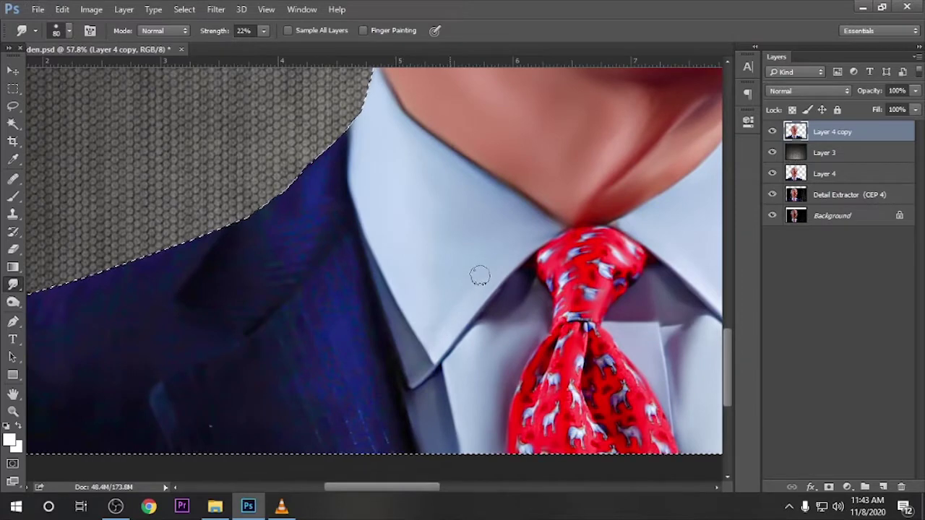
Smooth the left jacket shoulder edge, resizing the smudge brush as needed.
{"action": "key", "text": "bracketright"}
{"action": "key", "text": "bracketright"}
{"action": "key", "text": "bracketright"}
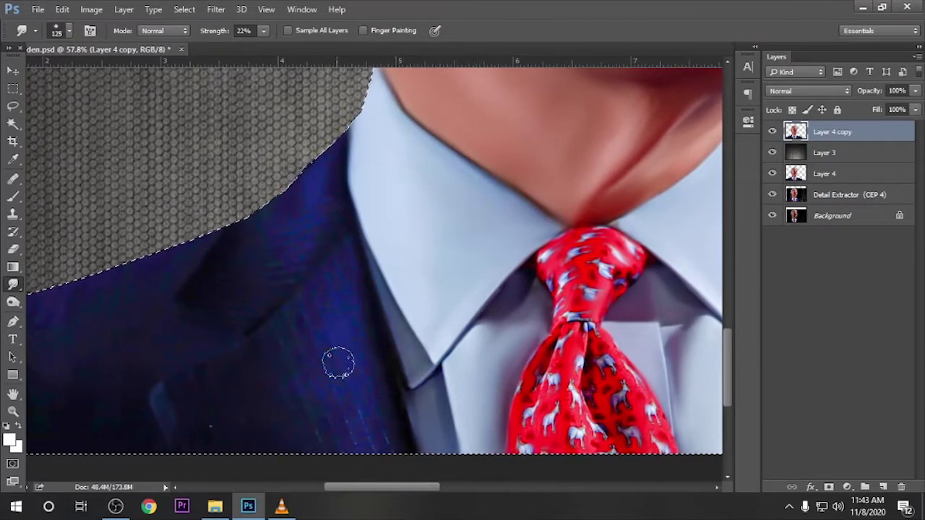
{"action": "scroll", "coordinate": [375, 347], "scroll_direction": "down", "scroll_amount": 2}
{"action": "key", "text": "bracketleft"}
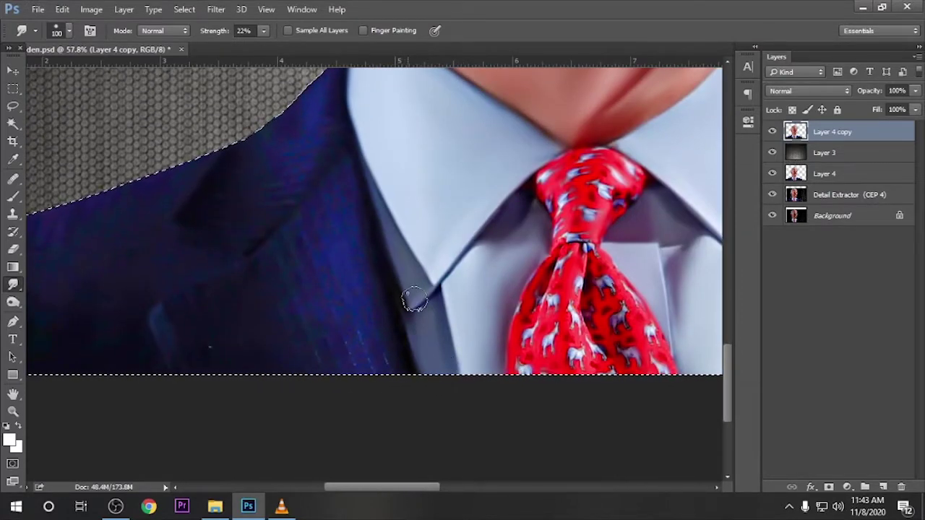
{"action": "key", "text": "bracketright"}
{"action": "key", "text": "bracketright"}
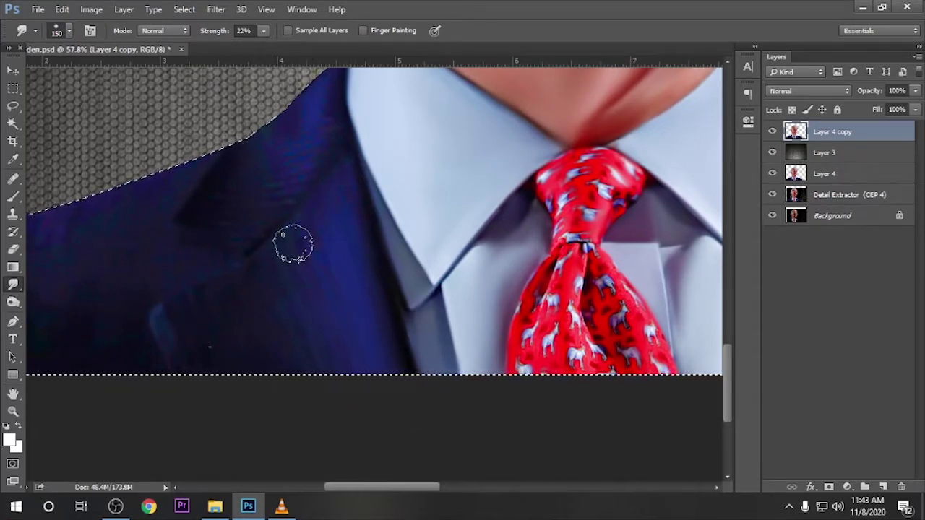
{"action": "scroll", "coordinate": [310, 318], "scroll_direction": "down", "scroll_amount": 1}
{"action": "key", "text": "bracketleft"}
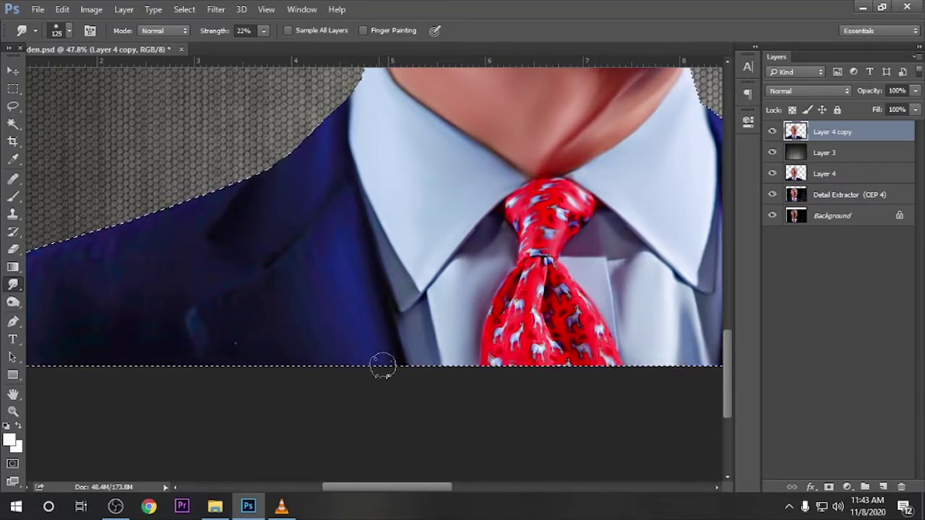
{"action": "key", "text": "bracketleft"}
{"action": "key", "text": "bracketleft"}
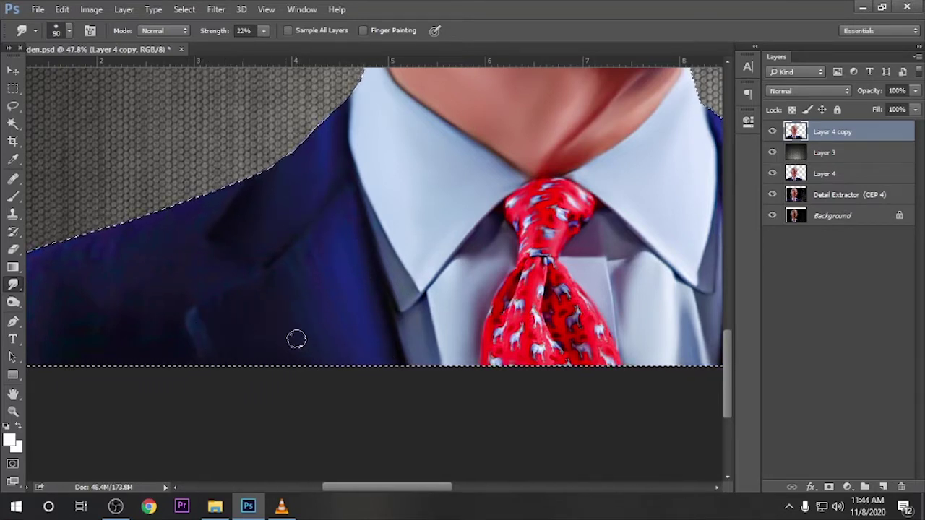
{"action": "key", "text": "bracketright"}
{"action": "key", "text": "bracketright"}
{"action": "key", "text": "bracketright"}
{"action": "scroll", "coordinate": [171, 284], "scroll_direction": "down", "scroll_amount": 2}
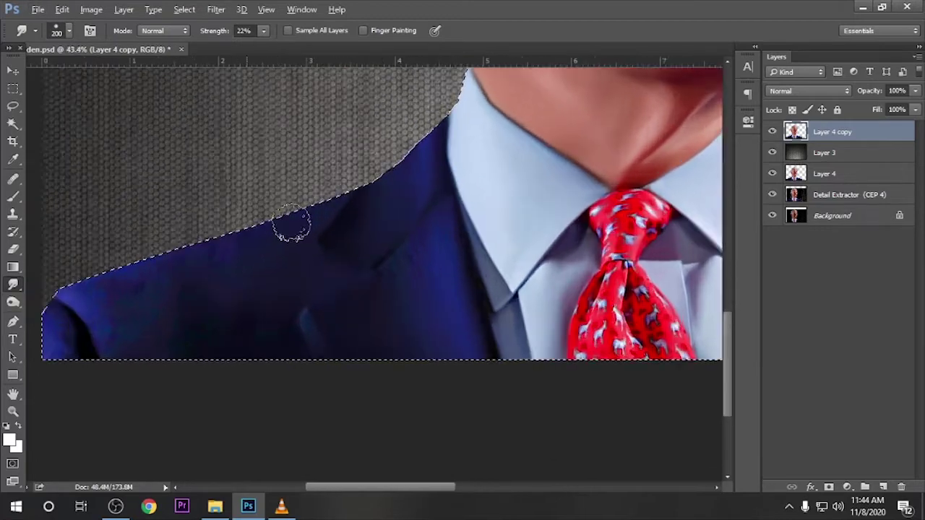
{"action": "scroll", "coordinate": [292, 225], "scroll_direction": "up", "scroll_amount": 5}
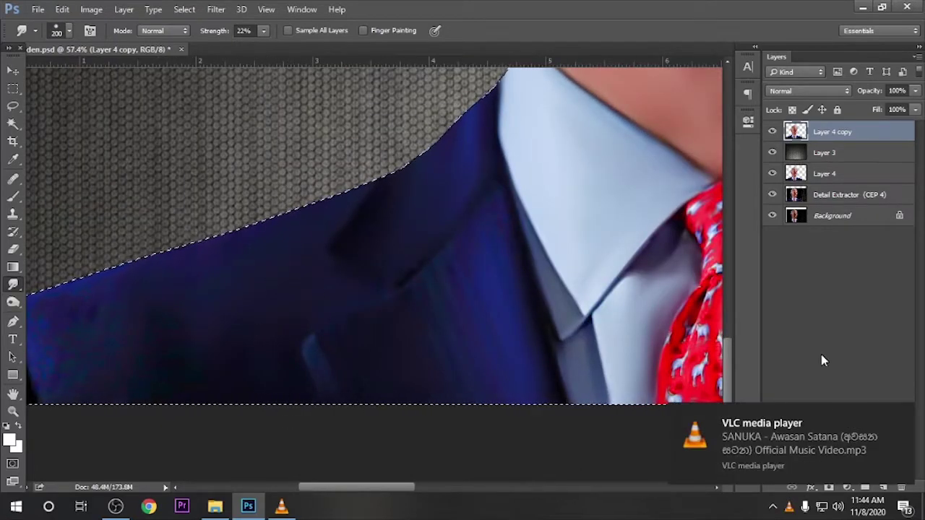
Use a brush of about 175 px to smudge across the jacket and lapel.
{"action": "key", "text": "bracketleft"}
{"action": "key", "text": "bracketleft"}
{"action": "key", "text": "bracketleft"}
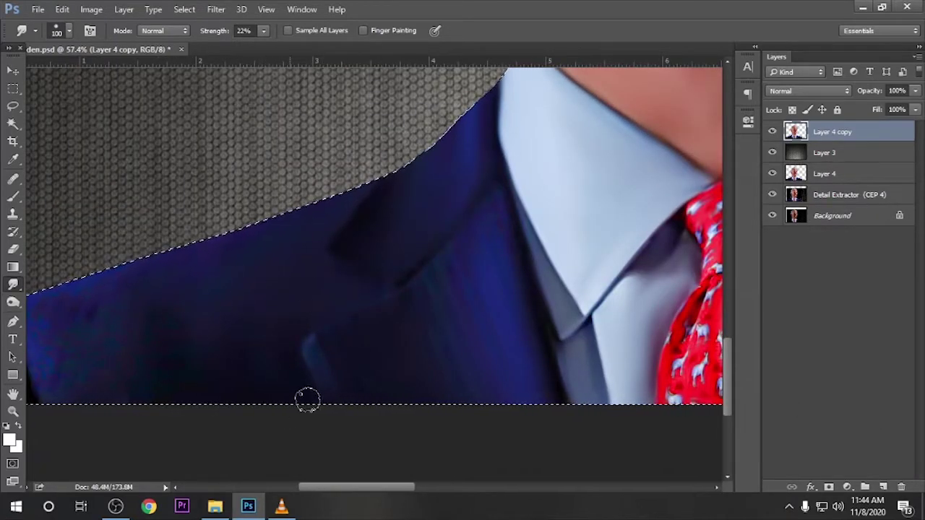
{"action": "key", "text": "bracketright"}
{"action": "key", "text": "bracketright"}
{"action": "key", "text": "bracketright"}
{"action": "scroll", "coordinate": [314, 355], "scroll_direction": "down", "scroll_amount": 5}
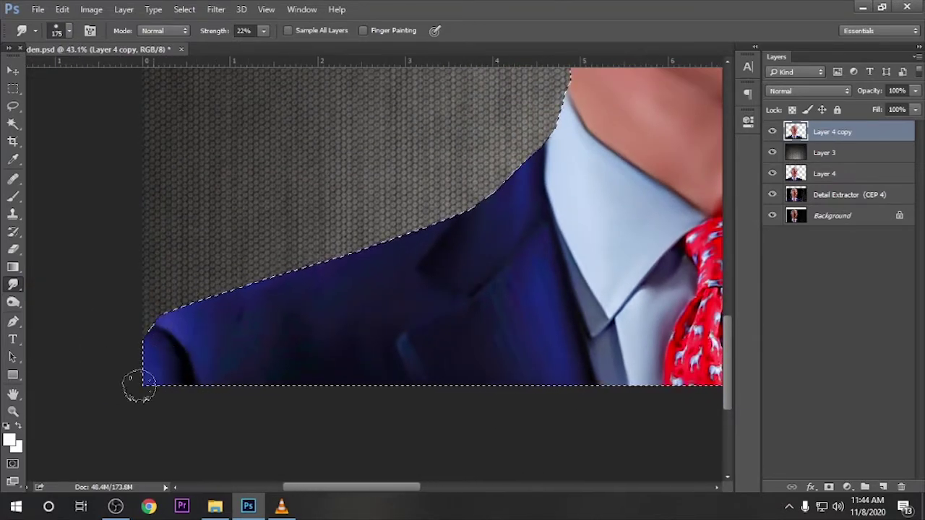
{"action": "key", "text": "bracketright"}
{"action": "key", "text": "bracketright"}
{"action": "key", "text": "bracketright"}
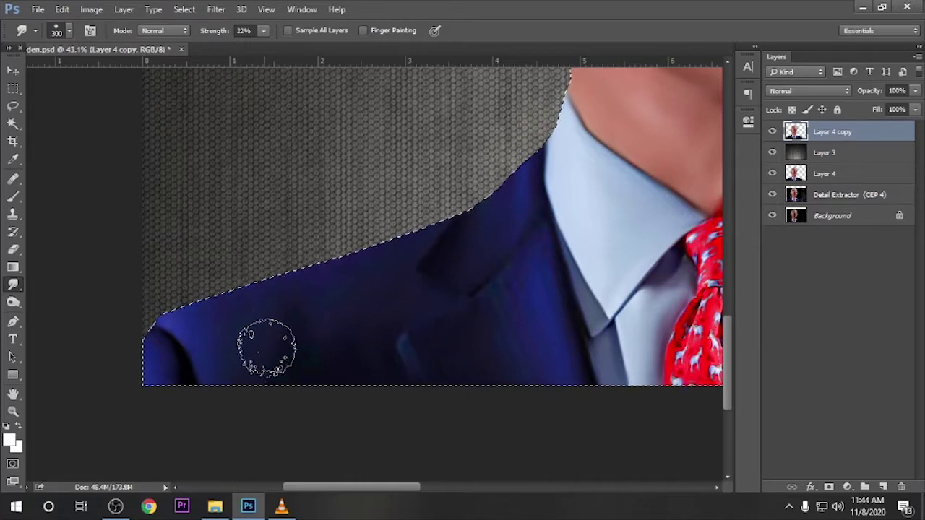
{"action": "key", "text": "bracketleft"}
{"action": "key", "text": "bracketleft"}
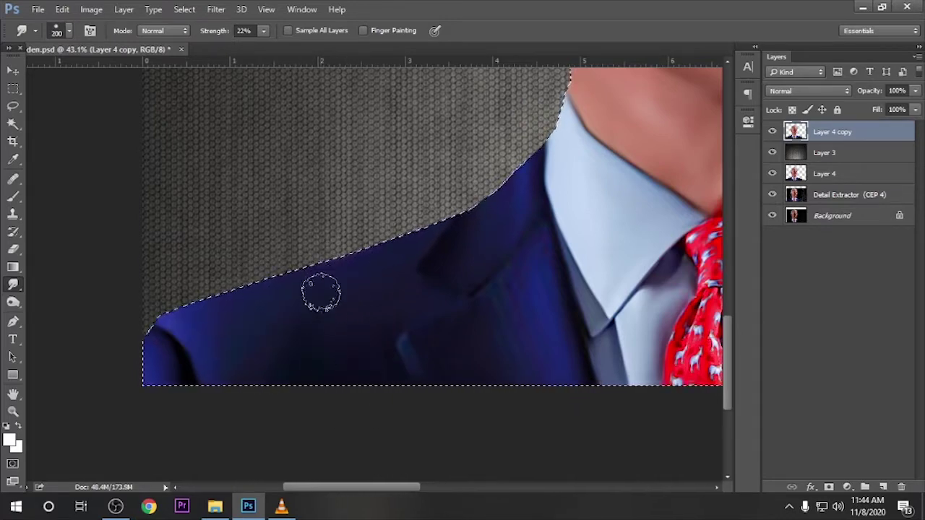
{"action": "scroll", "coordinate": [429, 310], "scroll_direction": "up", "scroll_amount": 1}
{"action": "key", "text": "bracketleft"}
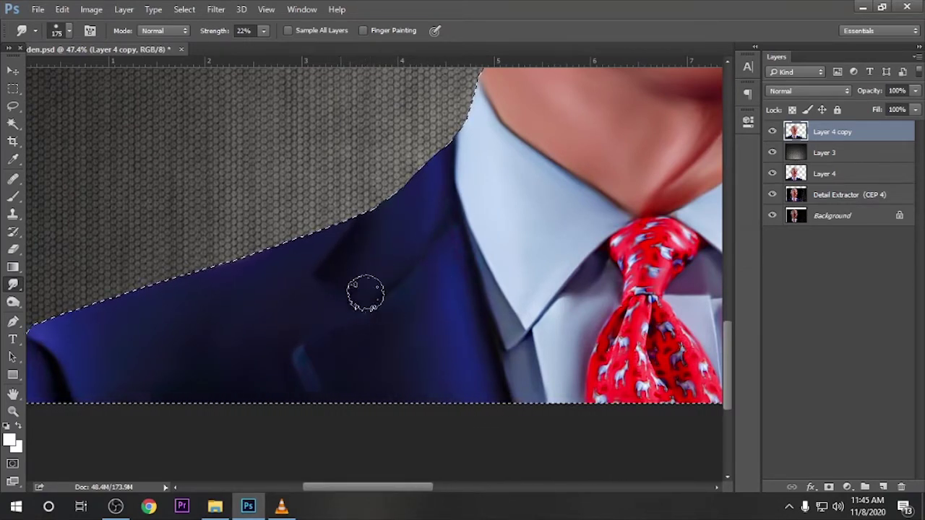
{"action": "scroll", "coordinate": [318, 333], "scroll_direction": "down", "scroll_amount": 1}
Smudge the jacket's right shoulder into smooth strokes with a 250 px brush.
{"action": "scroll", "coordinate": [367, 293], "scroll_direction": "down", "scroll_amount": 1}
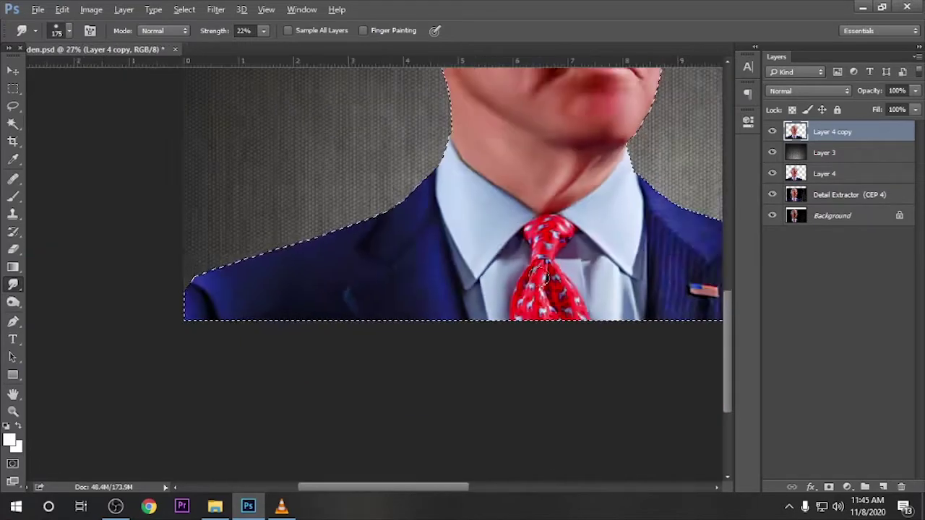
{"action": "scroll", "coordinate": [541, 277], "scroll_direction": "up", "scroll_amount": 2}
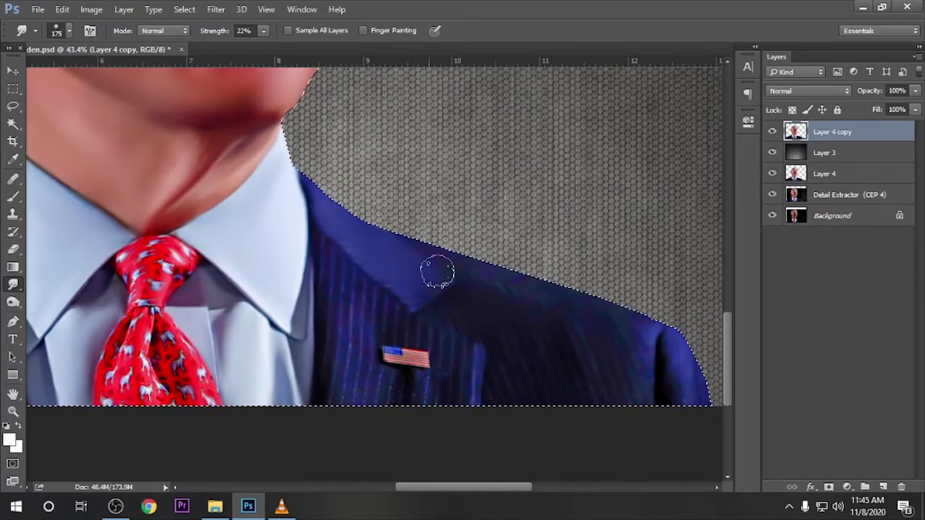
{"action": "mouse_move", "coordinate": [554, 297]}
{"action": "left_mouse_down"}
{"action": "mouse_move", "coordinate": [499, 344]}
{"action": "mouse_move", "coordinate": [506, 306]}
{"action": "mouse_move", "coordinate": [491, 317]}
{"action": "left_mouse_up"}
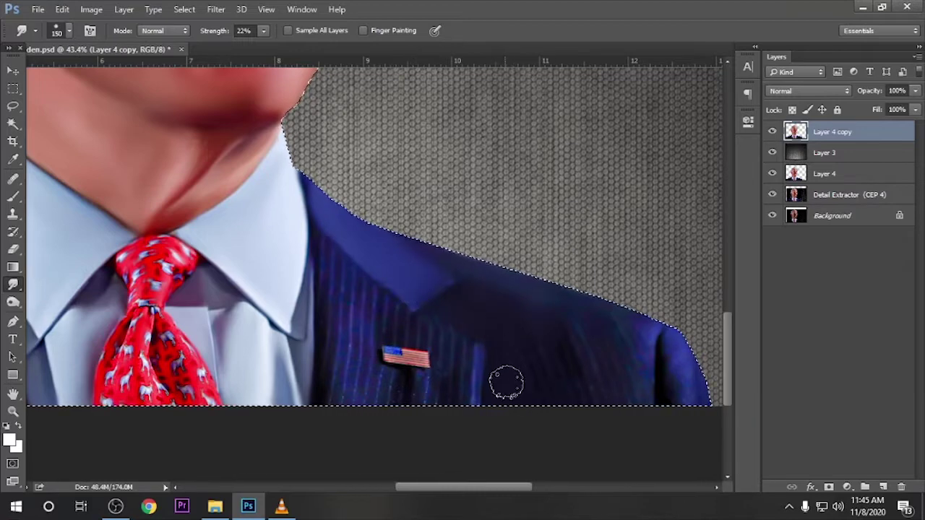
{"action": "key", "text": "bracketright"}
{"action": "key", "text": "bracketright"}
{"action": "key", "text": "bracketright"}
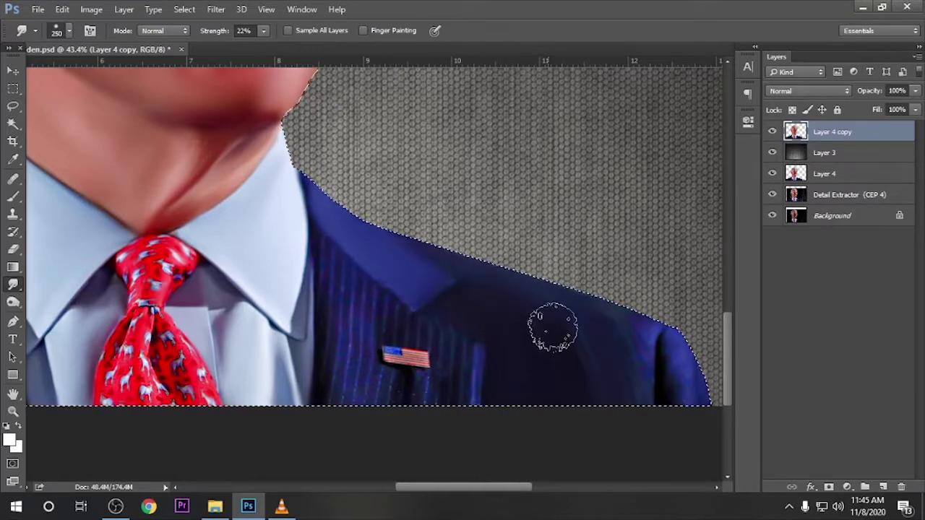
{"action": "key", "text": "bracketleft"}
{"action": "key", "text": "bracketleft"}
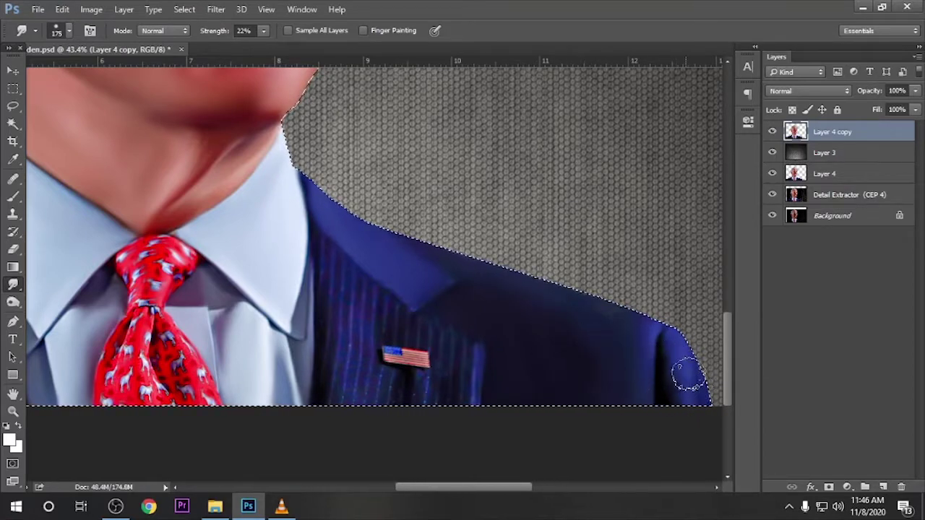
{"action": "key", "text": "bracketright"}
{"action": "key", "text": "bracketright"}
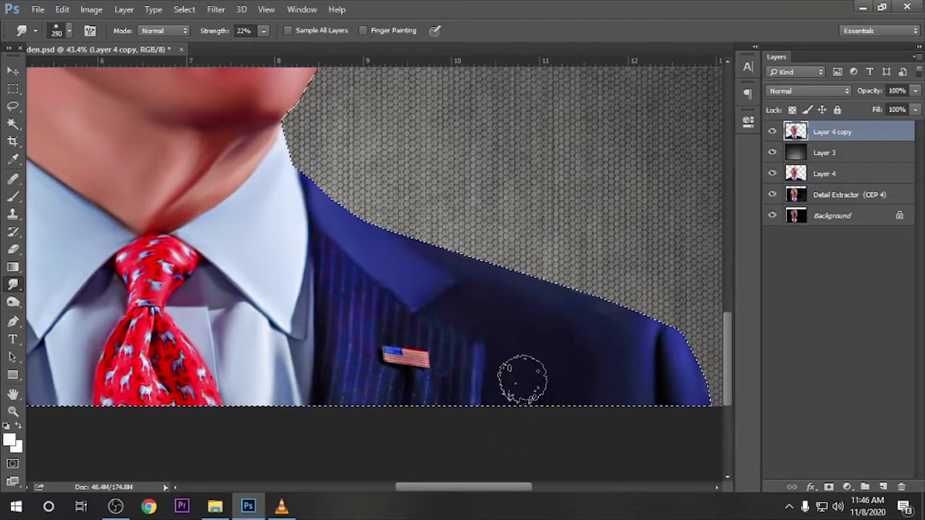
Using a 100–150 px brush, smooth the right lapel and chest around the flag pin.
{"action": "scroll", "coordinate": [522, 379], "scroll_direction": "down", "scroll_amount": 2}
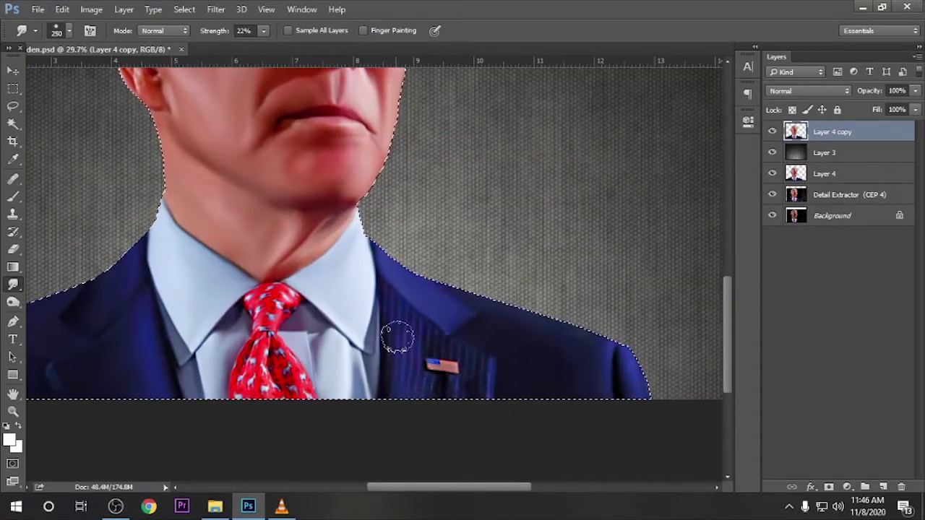
{"action": "key", "text": "bracketleft"}
{"action": "key", "text": "bracketleft"}
{"action": "scroll", "coordinate": [425, 370], "scroll_direction": "up", "scroll_amount": 2}
{"action": "key", "text": "bracketleft"}
{"action": "key", "text": "bracketleft"}
{"action": "key", "text": "bracketleft"}
{"action": "scroll", "coordinate": [424, 374], "scroll_direction": "up", "scroll_amount": 1}
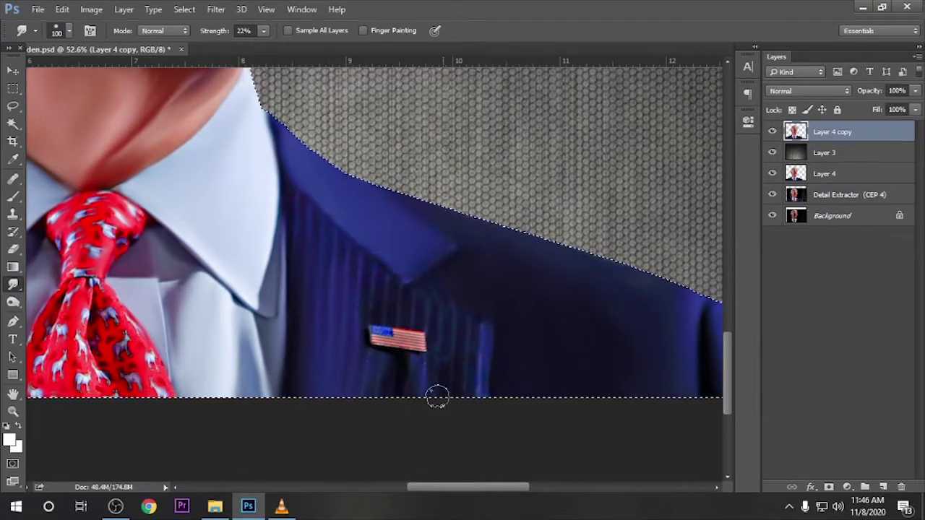
{"action": "key", "text": "bracketright"}
{"action": "key", "text": "bracketright"}
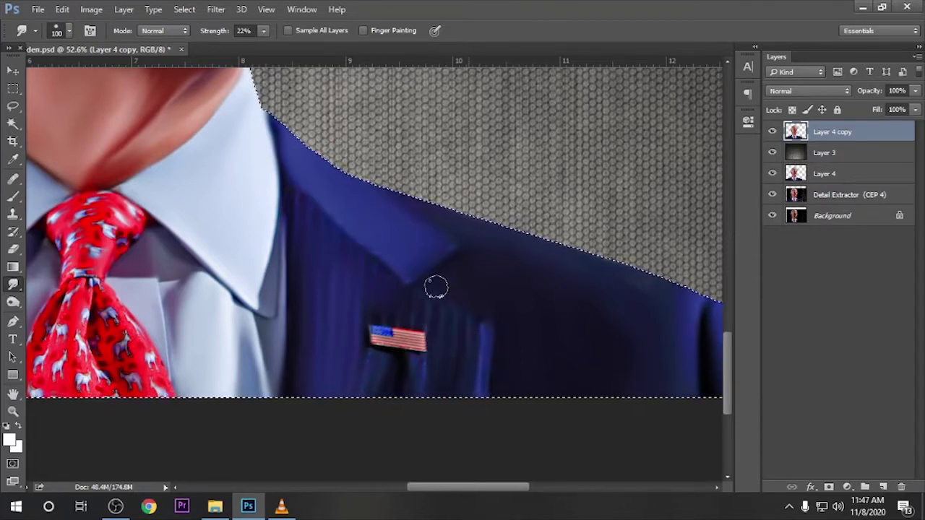
{"action": "key", "text": "bracketright"}
{"action": "key", "text": "bracketright"}
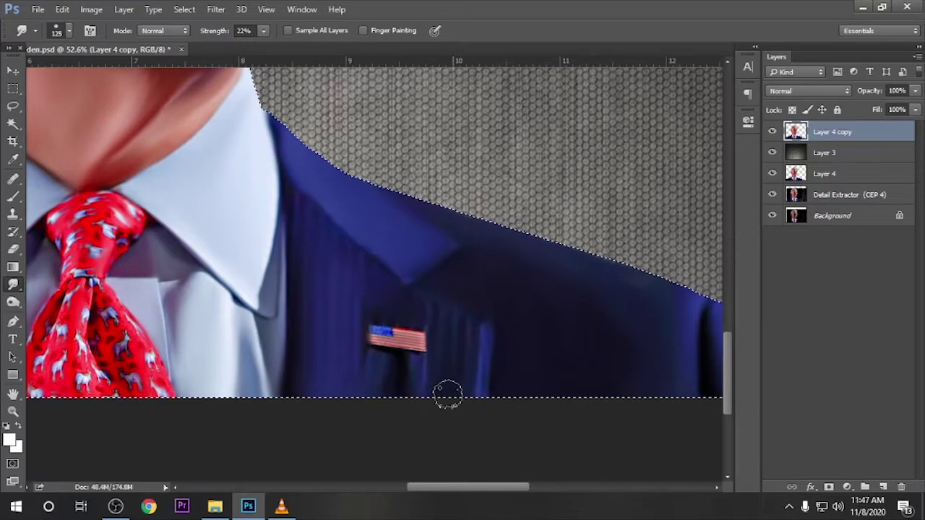
{"action": "scroll", "coordinate": [458, 388], "scroll_direction": "down", "scroll_amount": 5}
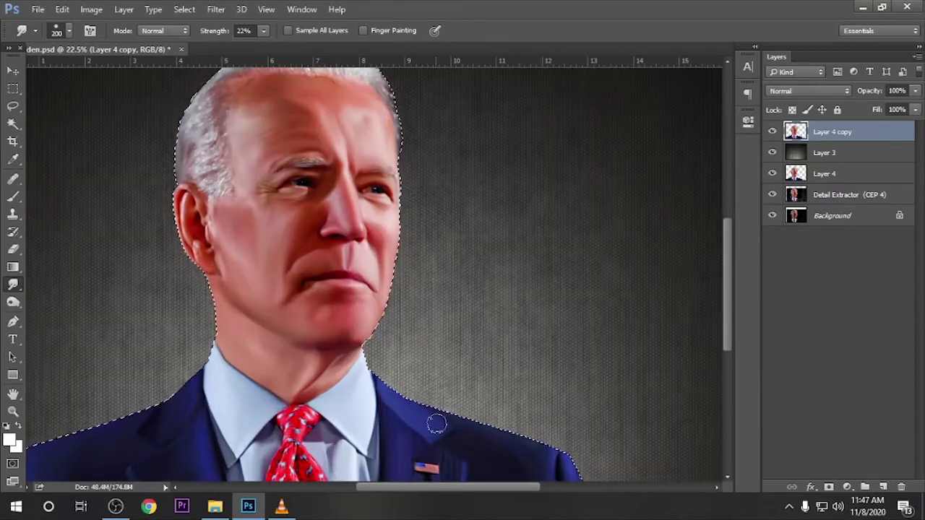
Enlarge the smudge brush to 200 px for the neck and cheeks.
{"action": "scroll", "coordinate": [233, 463], "scroll_direction": "up", "scroll_amount": 2}
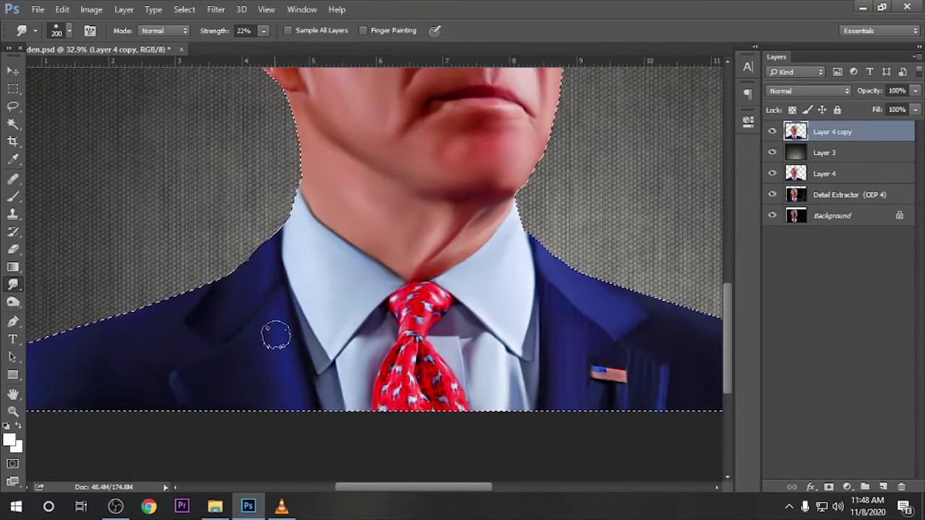
{"action": "scroll", "coordinate": [170, 380], "scroll_direction": "down", "scroll_amount": 2}
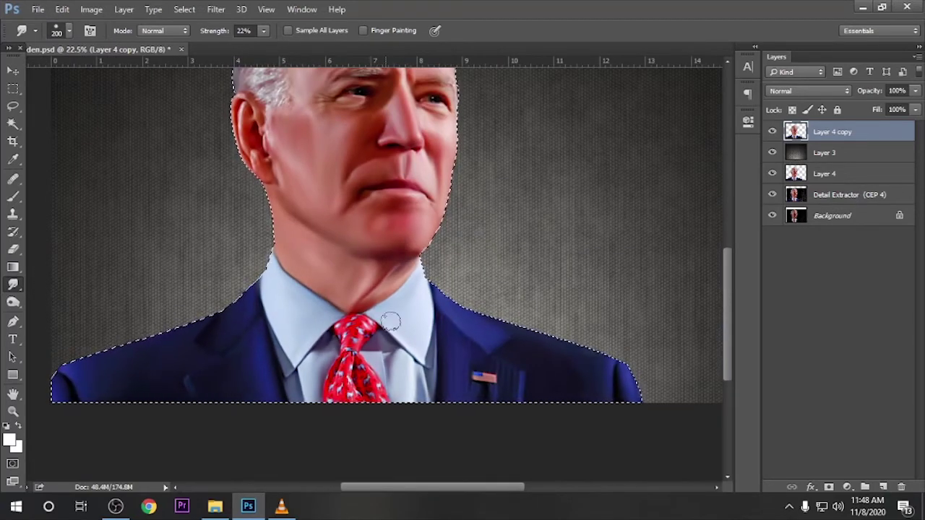
{"action": "scroll", "coordinate": [421, 269], "scroll_direction": "up", "scroll_amount": 1}
{"action": "scroll", "coordinate": [421, 269], "scroll_direction": "up", "scroll_amount": 1}
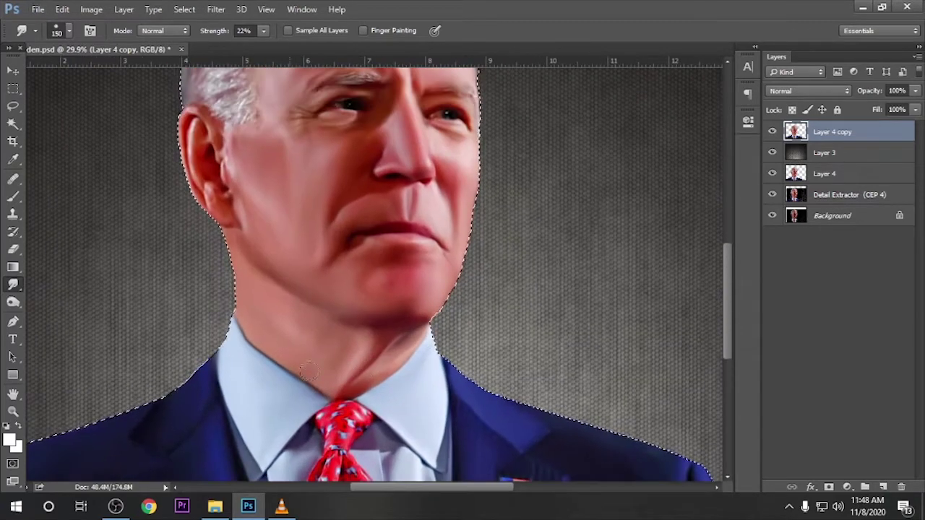
{"action": "scroll", "coordinate": [315, 289], "scroll_direction": "up", "scroll_amount": 2}
{"action": "scroll", "coordinate": [315, 289], "scroll_direction": "down", "scroll_amount": 1}
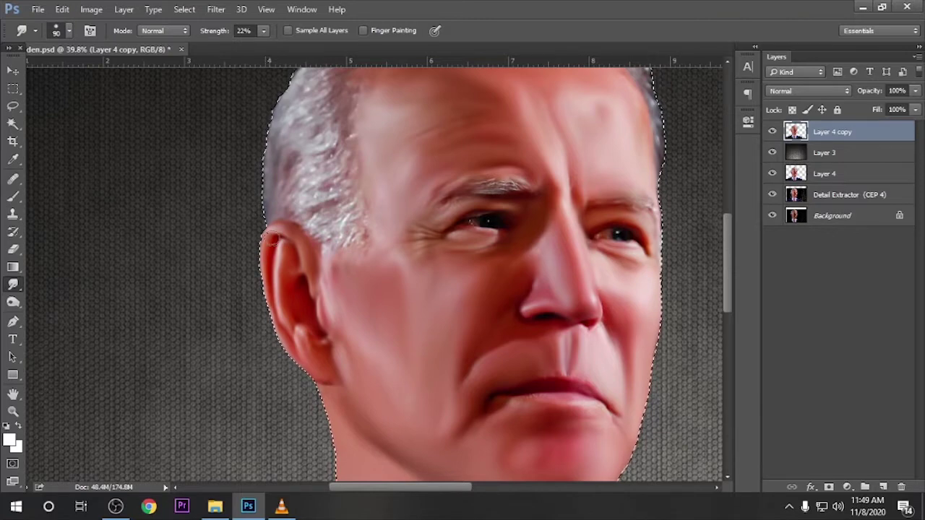
{"action": "scroll", "coordinate": [343, 314], "scroll_direction": "down", "scroll_amount": 2}
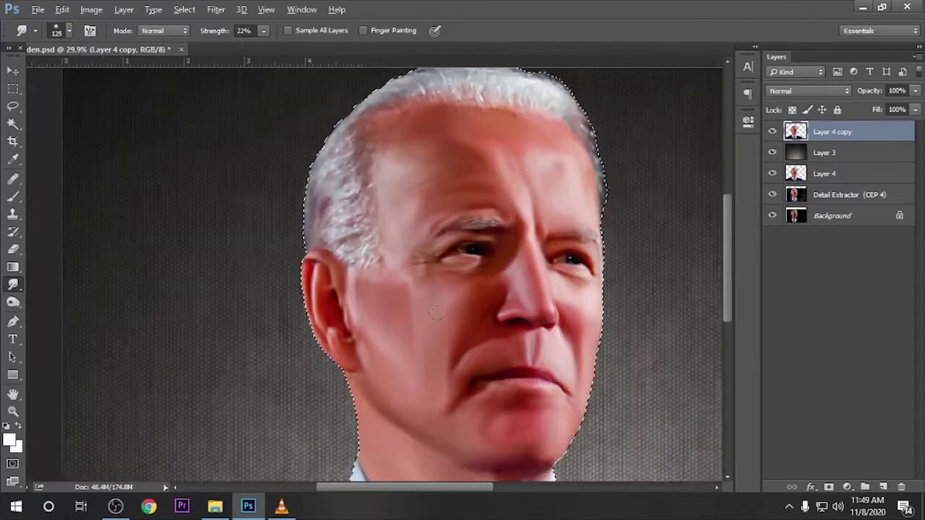
{"action": "scroll", "coordinate": [267, 311], "scroll_direction": "up", "scroll_amount": 2}
{"action": "key", "text": "bracketright"}
{"action": "key", "text": "bracketright"}
{"action": "key", "text": "bracketright"}
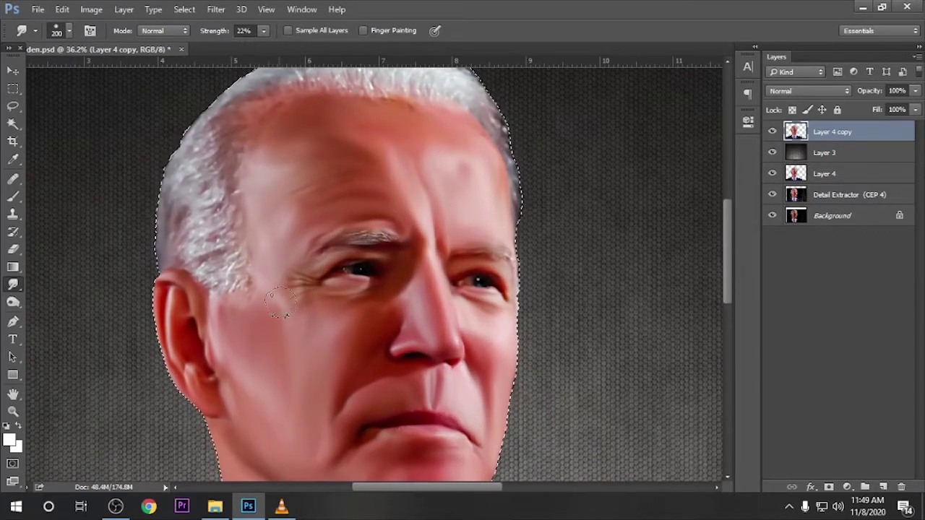
Smudge the chin and collar area with a 100–150 px brush.
{"action": "left_click_drag", "start_coordinate": [282, 362], "coordinate": [268, 293]}
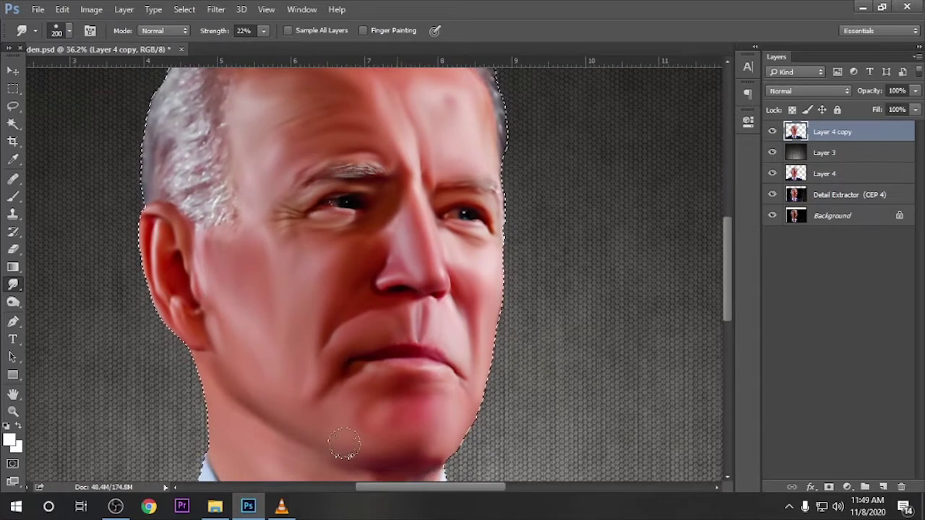
{"action": "scroll", "coordinate": [284, 386], "scroll_direction": "down", "scroll_amount": 2}
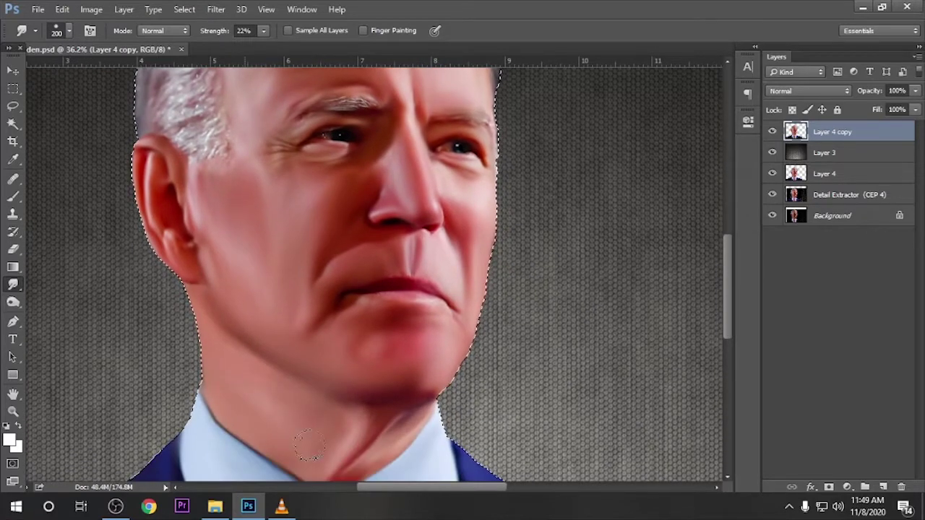
{"action": "scroll", "coordinate": [339, 399], "scroll_direction": "up", "scroll_amount": 2}
{"action": "scroll", "coordinate": [339, 398], "scroll_direction": "right", "scroll_amount": 2}
{"action": "key", "text": "bracketleft"}
{"action": "key", "text": "bracketleft"}
{"action": "key", "text": "bracketleft"}
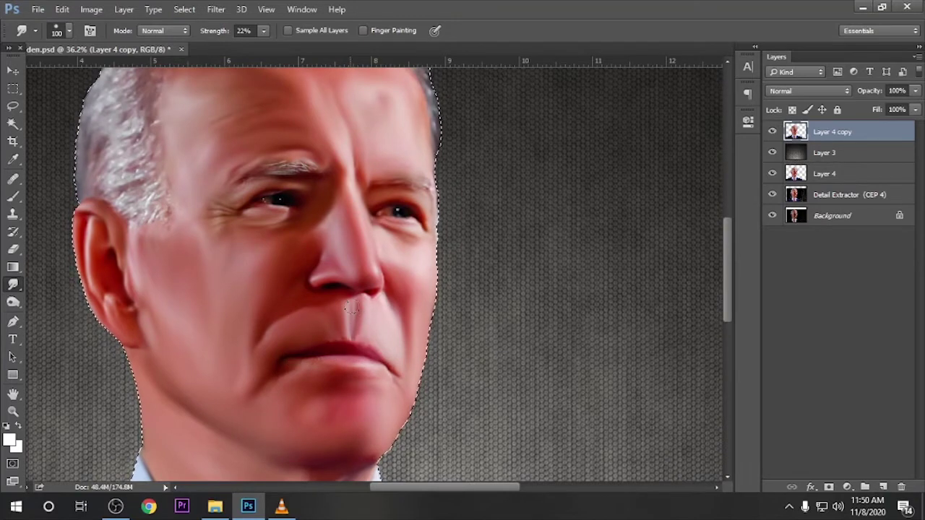
{"action": "key", "text": "bracketright"}
{"action": "key", "text": "bracketright"}
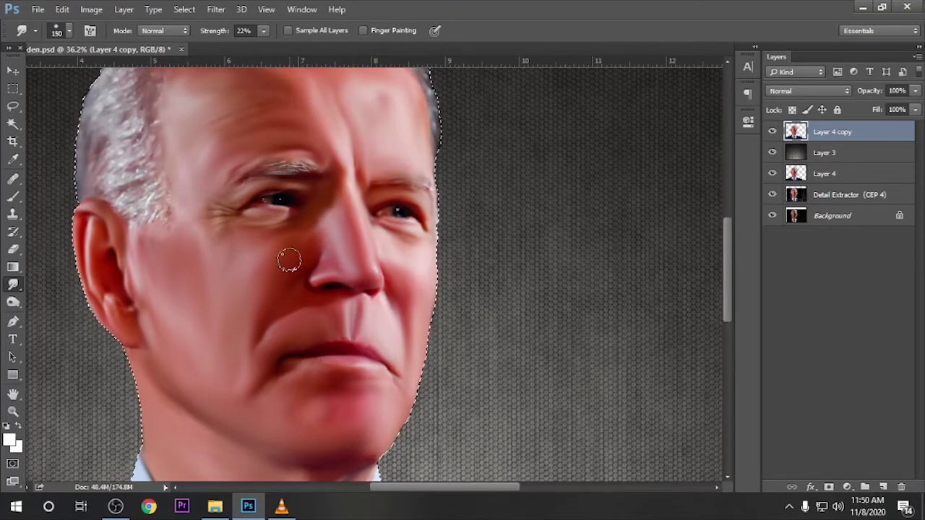
Smooth the hair, forehead and eyebrows with a 70–90 px brush.
{"action": "left_click_drag", "start_coordinate": [350, 243], "coordinate": [321, 381]}
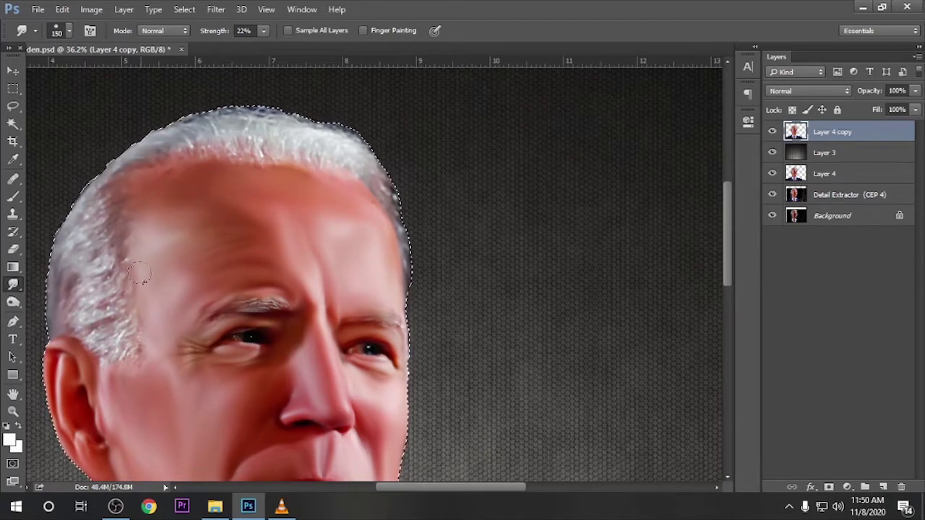
{"action": "key", "text": "bracketleft"}
{"action": "key", "text": "bracketleft"}
{"action": "key", "text": "bracketleft"}
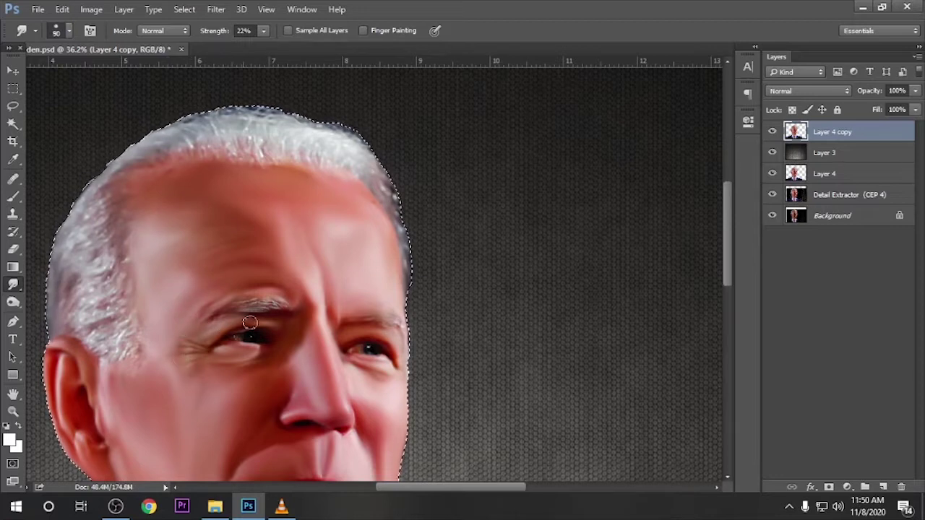
{"action": "key", "text": "bracketleft"}
{"action": "key", "text": "bracketleft"}
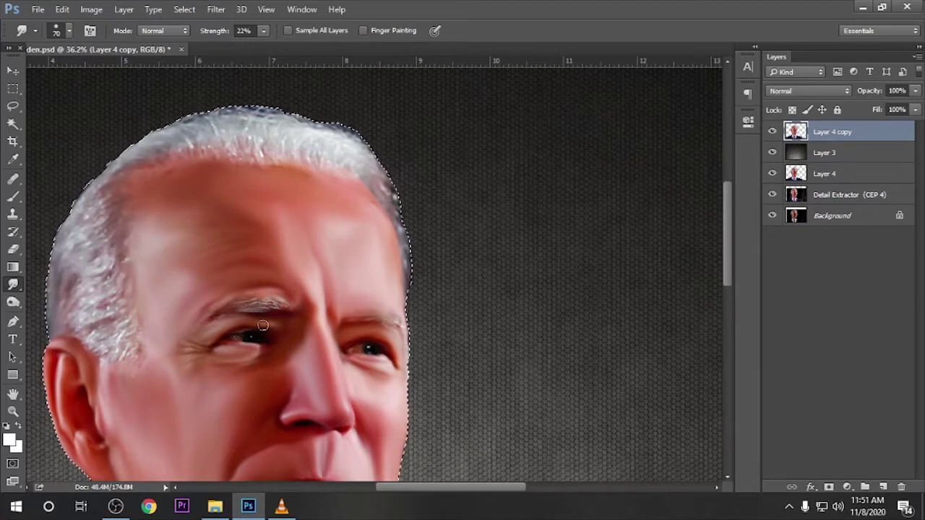
{"action": "key", "text": "bracketleft"}
{"action": "key", "text": "bracketleft"}
{"action": "scroll", "coordinate": [257, 311], "scroll_direction": "down", "scroll_amount": 2}
{"action": "scroll", "coordinate": [254, 292], "scroll_direction": "up", "scroll_amount": 1}
{"action": "key", "text": "bracketright"}
{"action": "key", "text": "bracketright"}
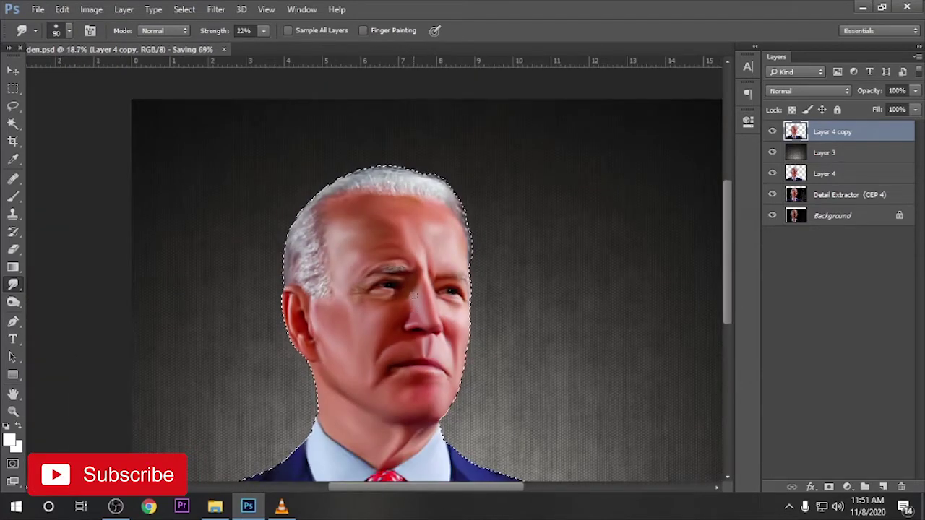
Centre the head in view and give the Smudge tool a Round Blunt bristle tip.
{"action": "left_click", "coordinate": [10, 67]}
{"action": "scroll", "coordinate": [182, 238], "scroll_direction": "up", "scroll_amount": 1}
{"action": "scroll", "coordinate": [300, 198], "scroll_direction": "up", "scroll_amount": 1}
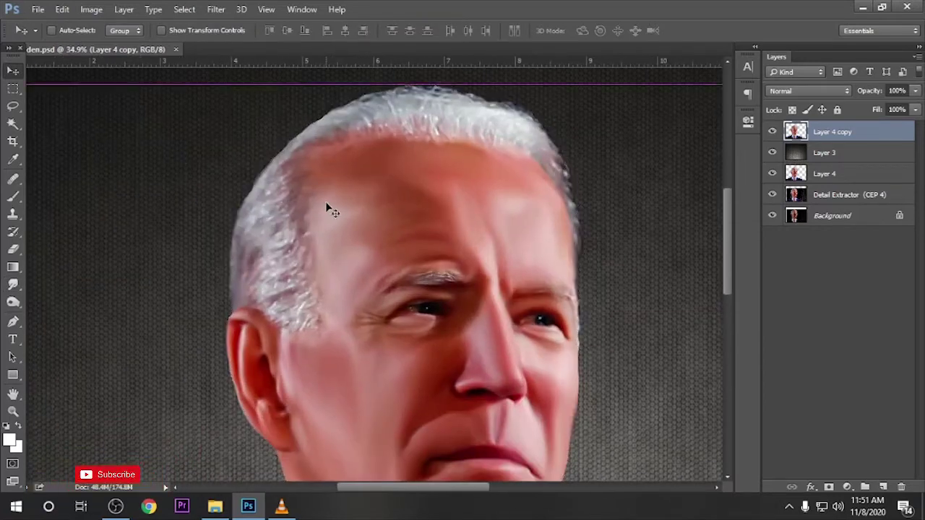
{"action": "mouse_move", "coordinate": [400, 275]}
{"action": "left_mouse_down"}
{"action": "mouse_move", "coordinate": [388, 248]}
{"action": "mouse_move", "coordinate": [356, 223]}
{"action": "left_mouse_up"}
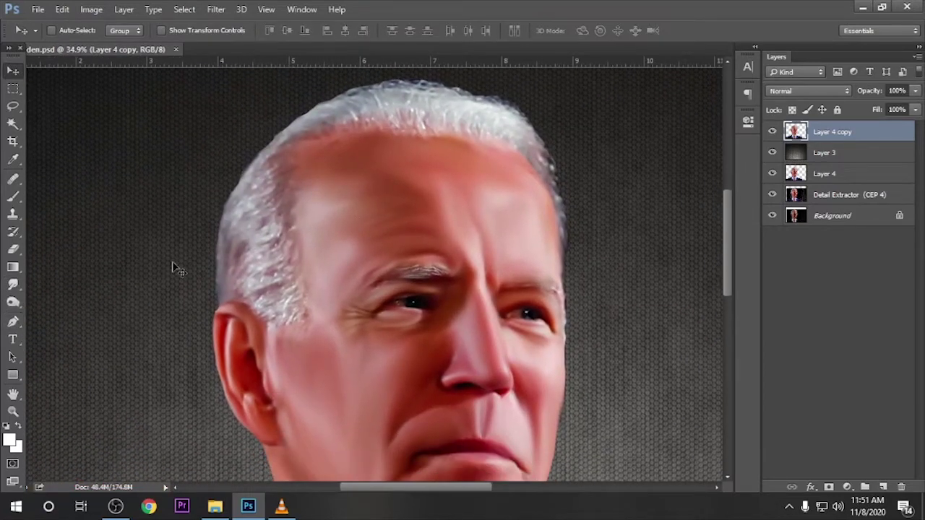
{"action": "right_click", "coordinate": [350, 274]}
{"action": "right_click", "coordinate": [440, 245]}
{"action": "left_click_drag", "start_coordinate": [13, 284], "coordinate": [47, 309]}
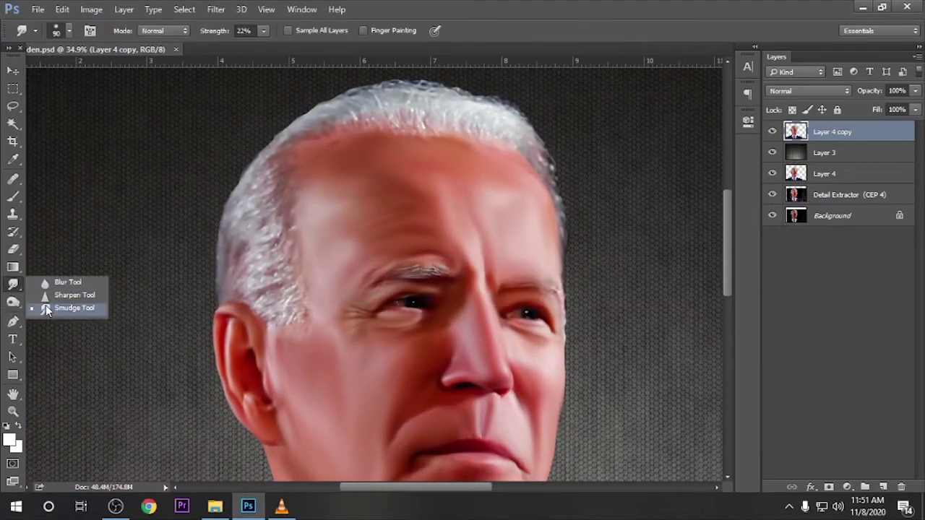
{"action": "right_click", "coordinate": [351, 233]}
{"action": "scroll", "coordinate": [609, 337], "scroll_direction": "down", "scroll_amount": 2}
{"action": "double_click", "coordinate": [366, 427]}
{"action": "scroll", "coordinate": [493, 182], "scroll_direction": "up", "scroll_amount": 2}
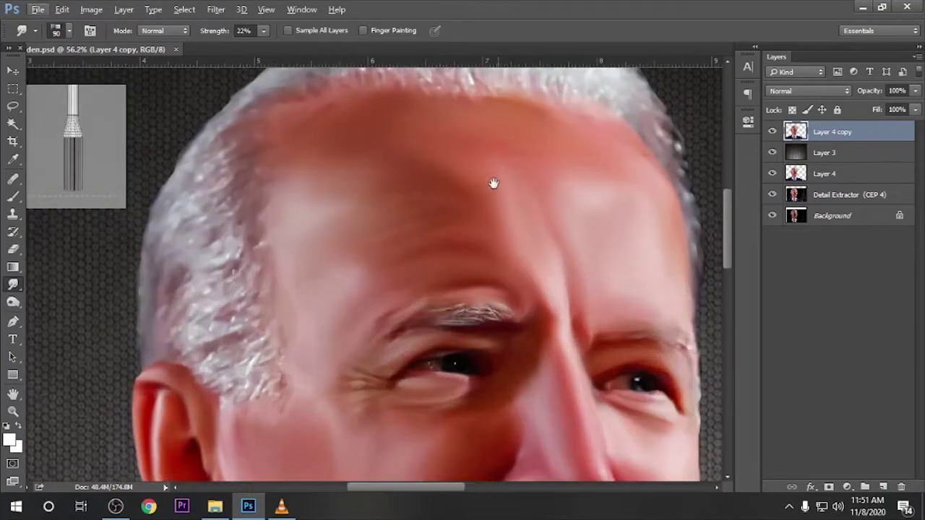
Set smudge strength to 90% and smudge the hair along the top of the head.
{"action": "left_click_drag", "start_coordinate": [492, 182], "coordinate": [430, 328]}
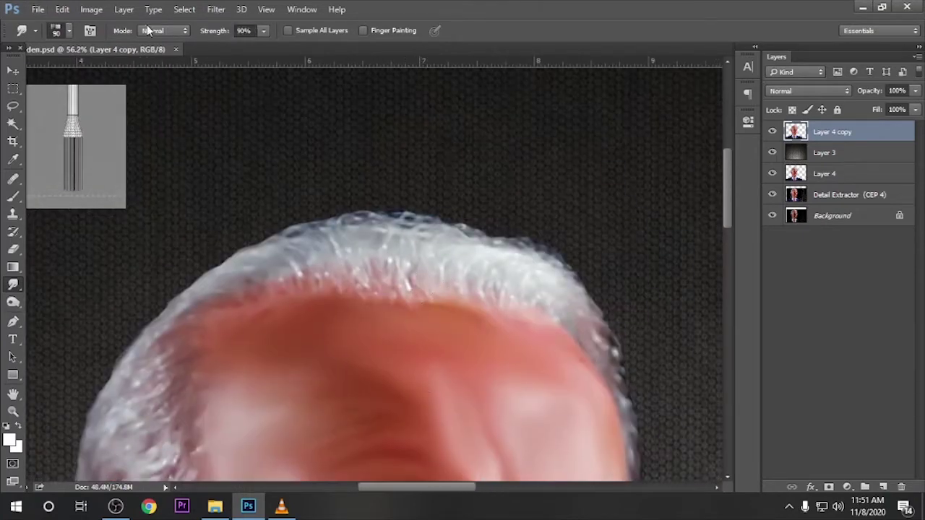
{"action": "right_click", "coordinate": [381, 237]}
{"action": "key", "text": "Escape"}
{"action": "left_click_drag", "start_coordinate": [425, 259], "coordinate": [535, 303]}
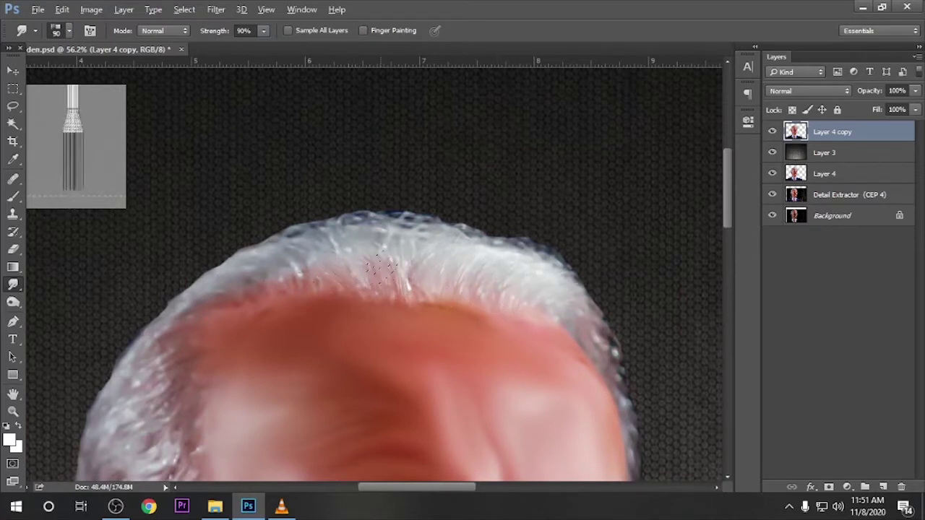
Enable Shape Dynamics and smudge fine white hair strands into the forehead.
{"action": "scroll", "coordinate": [381, 268], "scroll_direction": "up", "scroll_amount": 2}
{"action": "key", "text": "F5"}
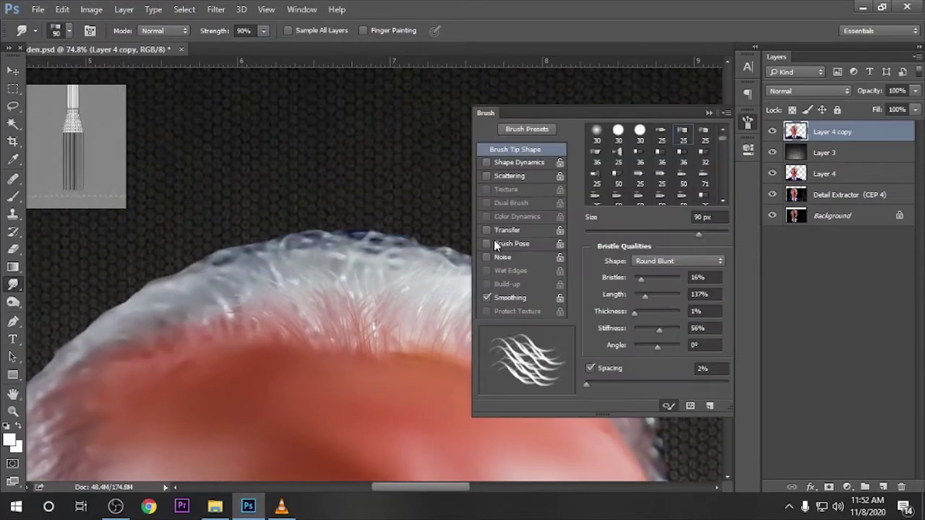
{"action": "left_click", "coordinate": [493, 164]}
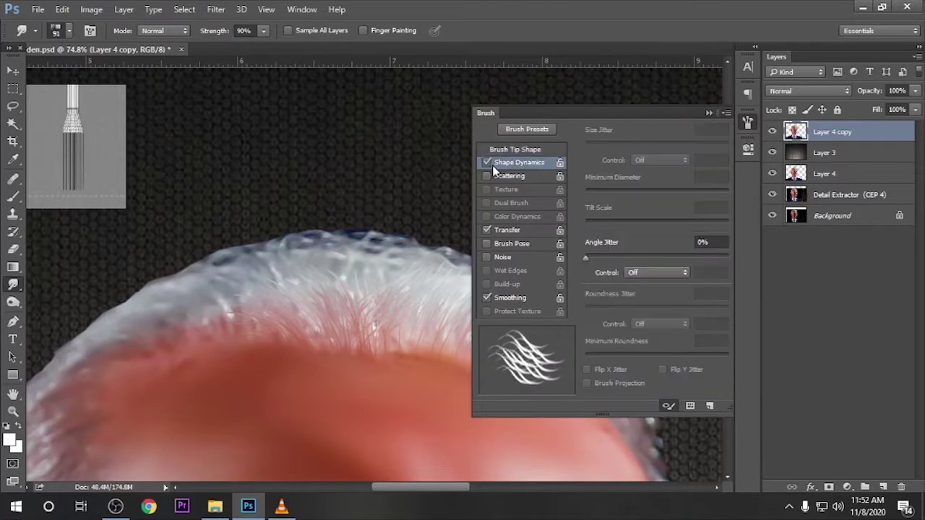
{"action": "left_click", "coordinate": [708, 113]}
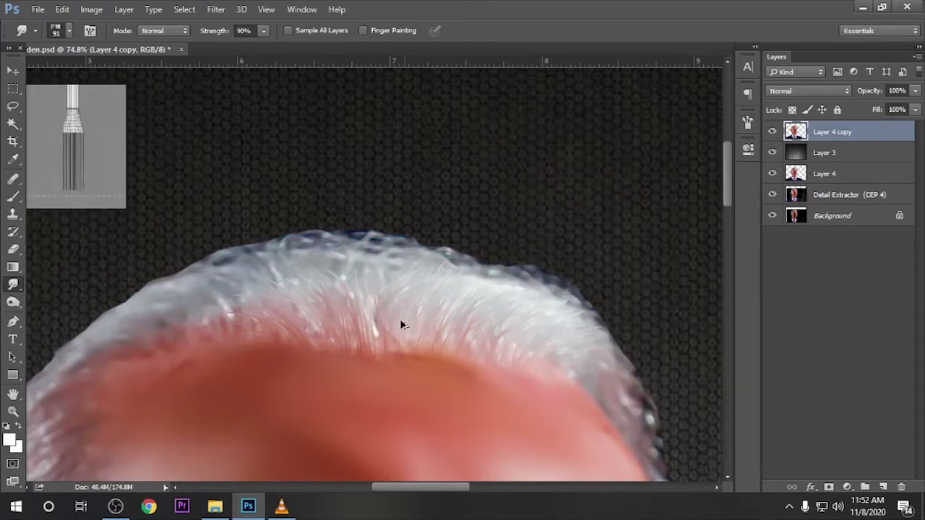
{"action": "left_click_drag", "start_coordinate": [400, 324], "coordinate": [372, 325]}
With a 60 px brush at 80% strength, smudge feathery strands along the crown's edge.
{"action": "key", "text": "bracketleft"}
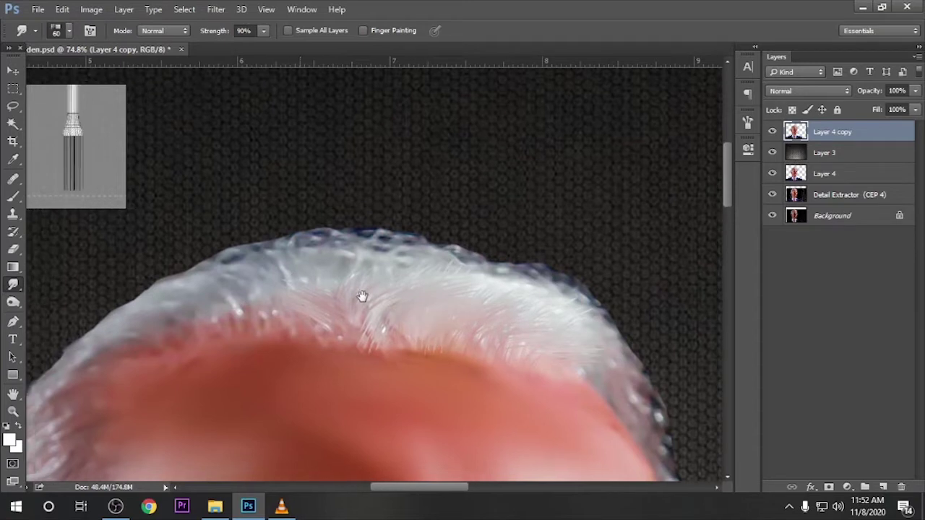
{"action": "scroll", "coordinate": [419, 289], "scroll_direction": "left", "scroll_amount": 5}
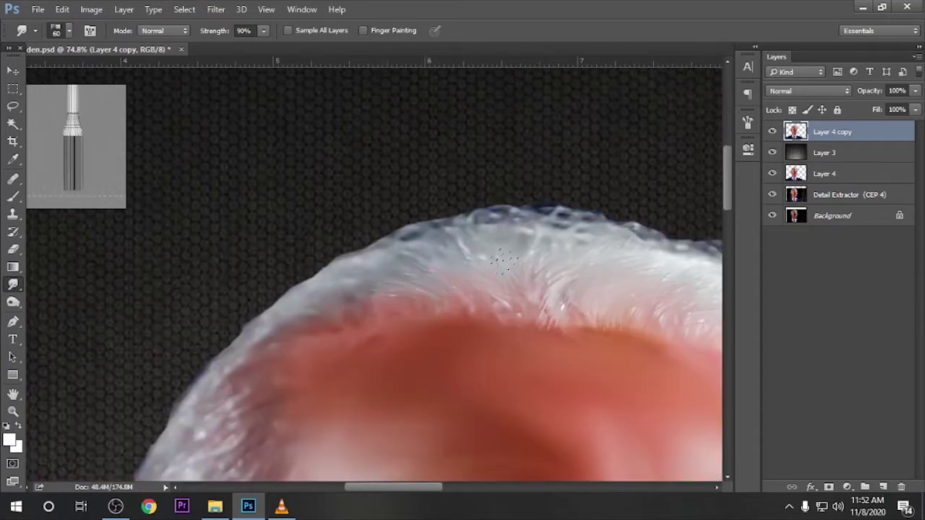
{"action": "left_click_drag", "start_coordinate": [520, 242], "coordinate": [268, 252]}
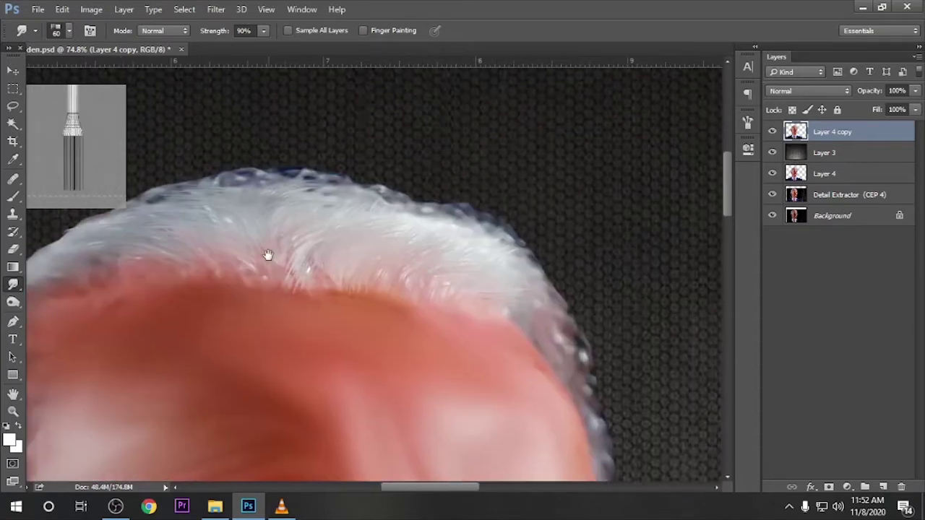
{"action": "key", "text": "8"}
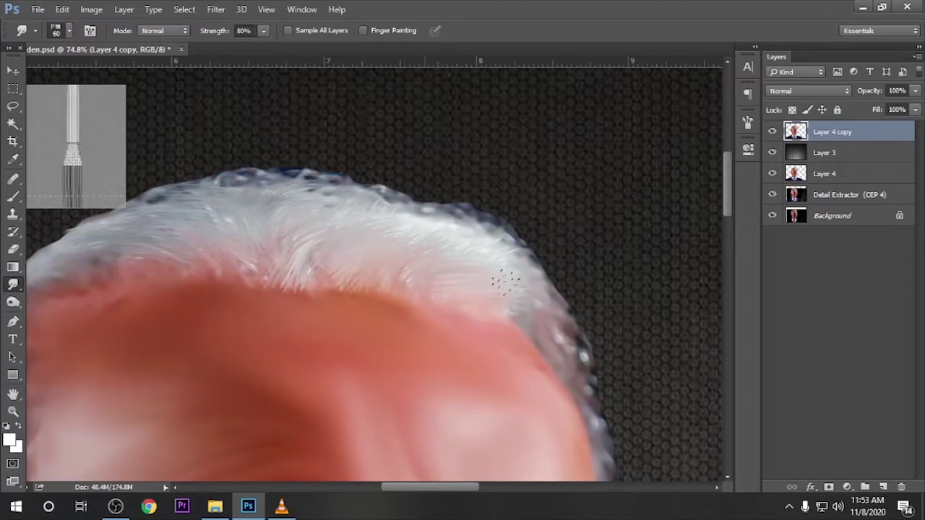
{"action": "mouse_move", "coordinate": [531, 317]}
{"action": "left_mouse_down"}
{"action": "mouse_move", "coordinate": [475, 275]}
{"action": "mouse_move", "coordinate": [408, 249]}
{"action": "mouse_move", "coordinate": [436, 300]}
{"action": "mouse_move", "coordinate": [362, 245]}
{"action": "left_mouse_up"}
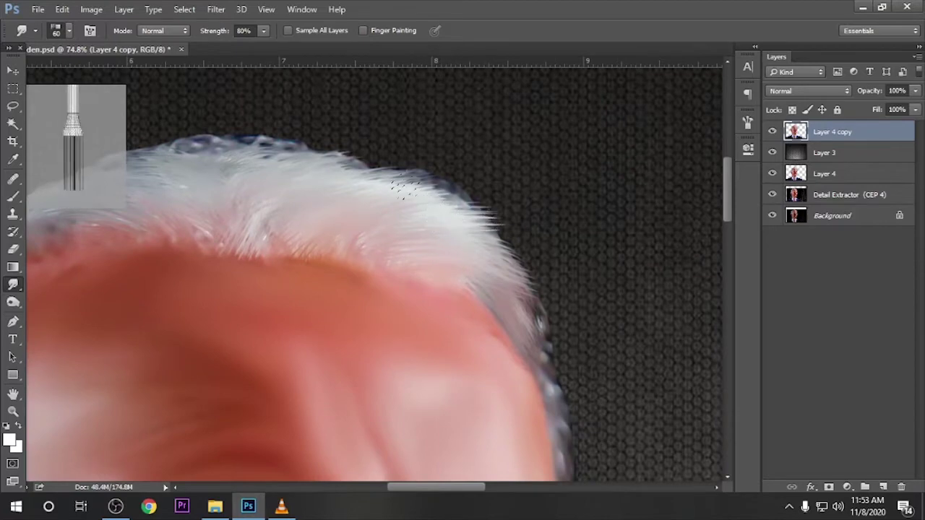
{"action": "left_click_drag", "start_coordinate": [347, 177], "coordinate": [467, 243]}
{"action": "left_click", "coordinate": [902, 416]}
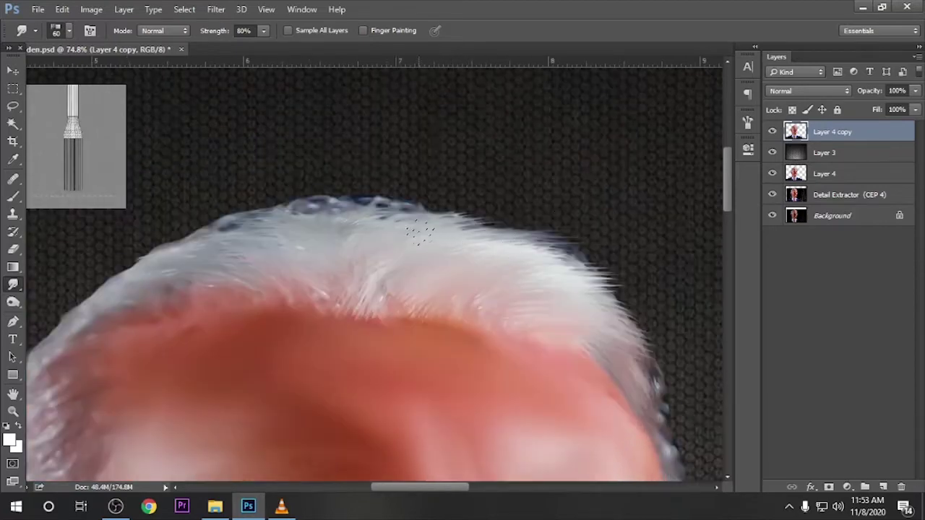
{"action": "mouse_move", "coordinate": [390, 231]}
{"action": "left_mouse_down"}
{"action": "mouse_move", "coordinate": [443, 227]}
{"action": "mouse_move", "coordinate": [400, 328]}
{"action": "left_mouse_up"}
Rotate and zoom the view, then smudge the side hair tips along the bottom edge.
{"action": "key", "text": "r"}
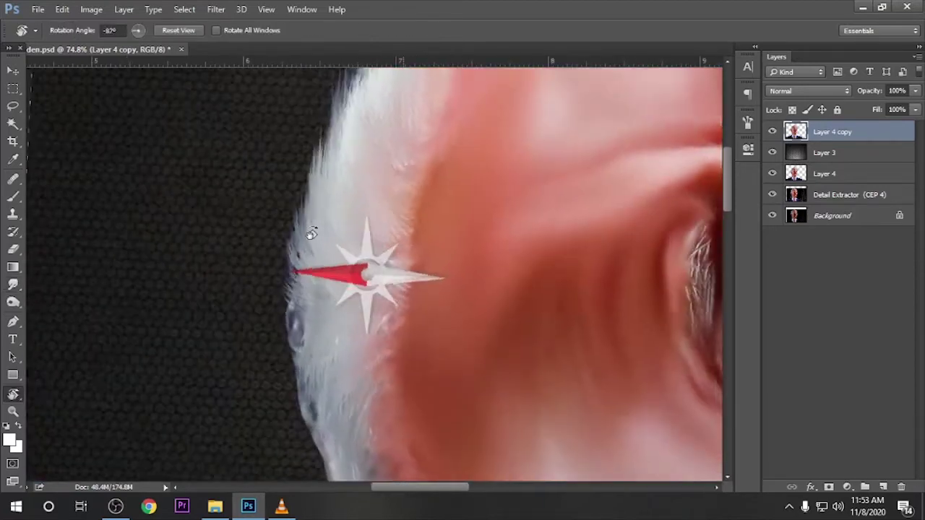
{"action": "scroll", "coordinate": [400, 329], "scroll_direction": "up", "scroll_amount": 3}
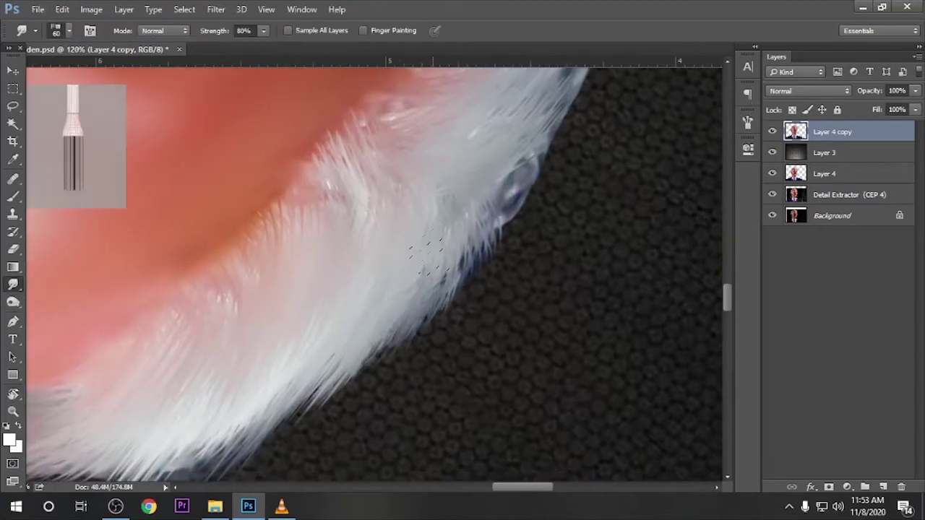
{"action": "left_click_drag", "start_coordinate": [289, 327], "coordinate": [380, 276]}
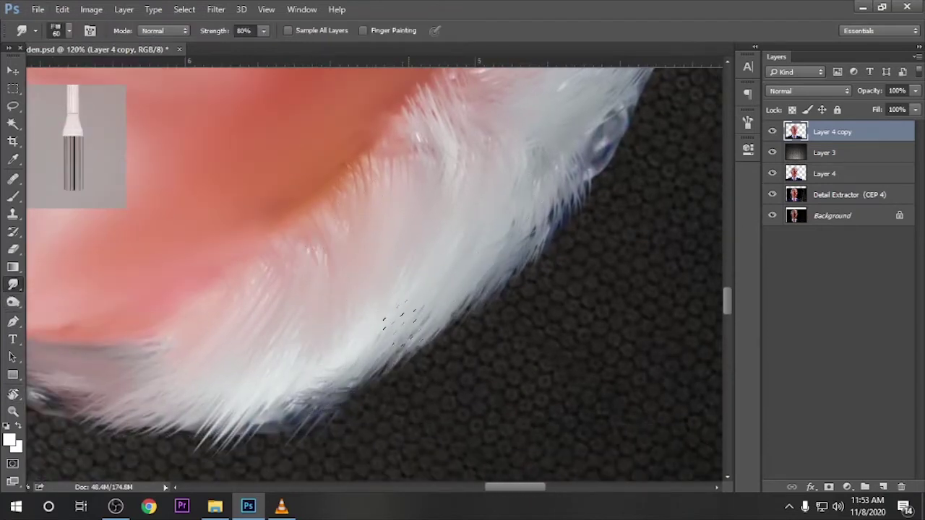
{"action": "left_click_drag", "start_coordinate": [339, 383], "coordinate": [274, 361]}
{"action": "mouse_move", "coordinate": [397, 336]}
{"action": "left_mouse_down"}
{"action": "mouse_move", "coordinate": [361, 375]}
{"action": "mouse_move", "coordinate": [483, 396]}
{"action": "left_mouse_up"}
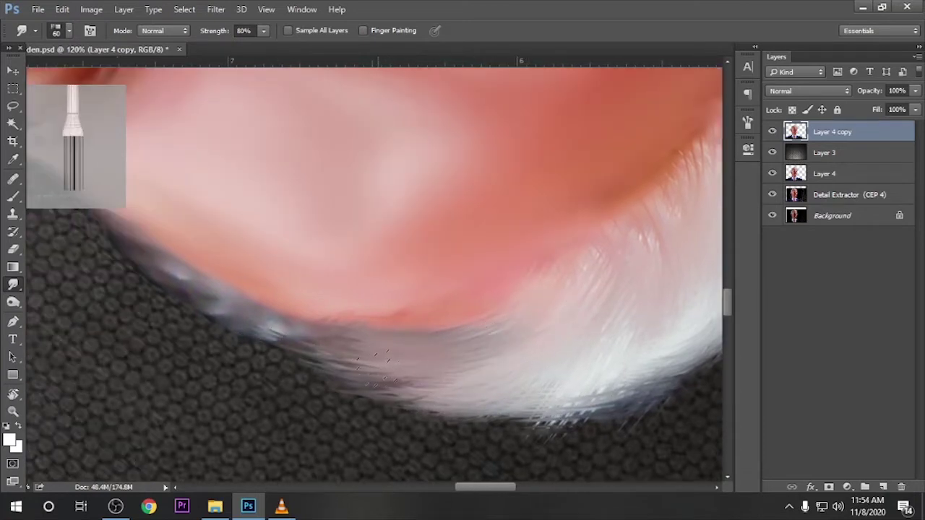
{"action": "mouse_move", "coordinate": [484, 354]}
{"action": "left_mouse_down"}
{"action": "mouse_move", "coordinate": [505, 376]}
{"action": "mouse_move", "coordinate": [325, 345]}
{"action": "left_mouse_up"}
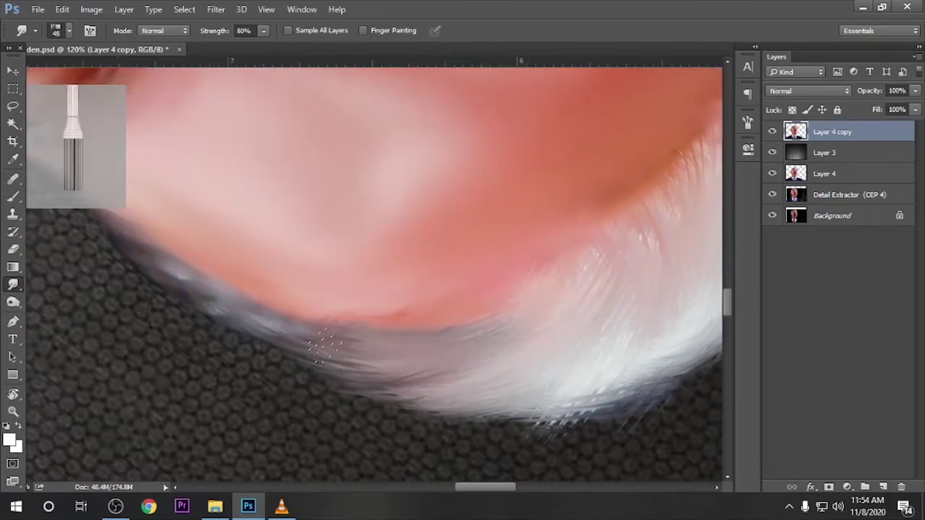
{"action": "mouse_move", "coordinate": [491, 331]}
{"action": "left_mouse_down"}
{"action": "mouse_move", "coordinate": [450, 310]}
{"action": "mouse_move", "coordinate": [469, 306]}
{"action": "left_mouse_up"}
Smudge the side hair edge near the eye into fine strands tapering into the background.
{"action": "left_click_drag", "start_coordinate": [513, 271], "coordinate": [271, 318]}
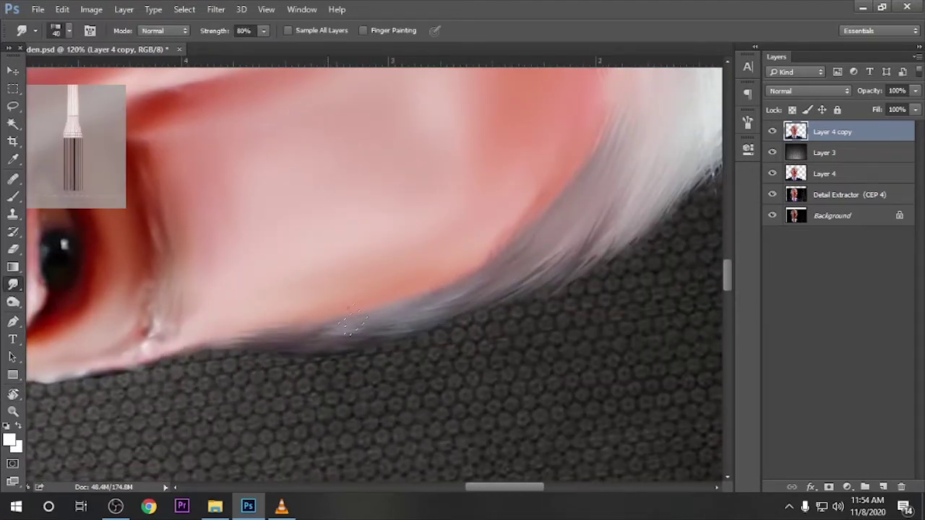
{"action": "left_click_drag", "start_coordinate": [629, 220], "coordinate": [438, 318]}
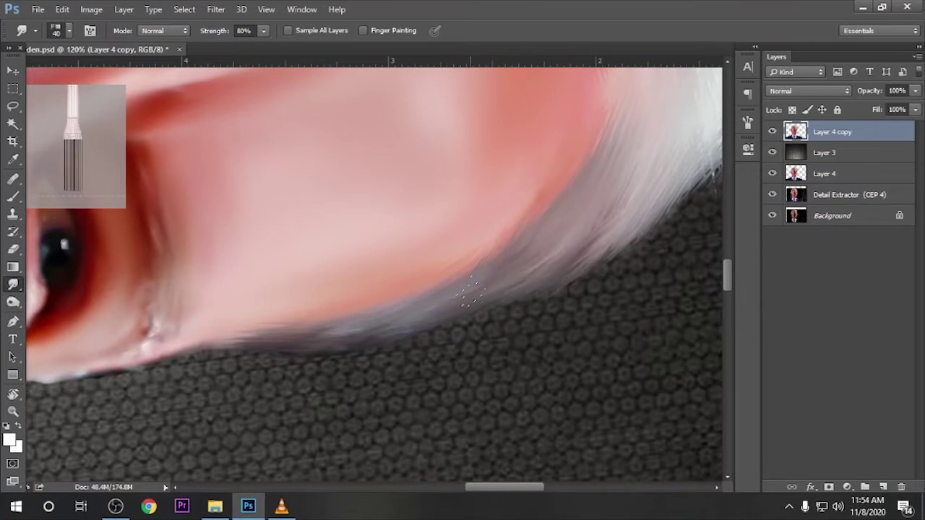
{"action": "left_click_drag", "start_coordinate": [288, 344], "coordinate": [540, 289]}
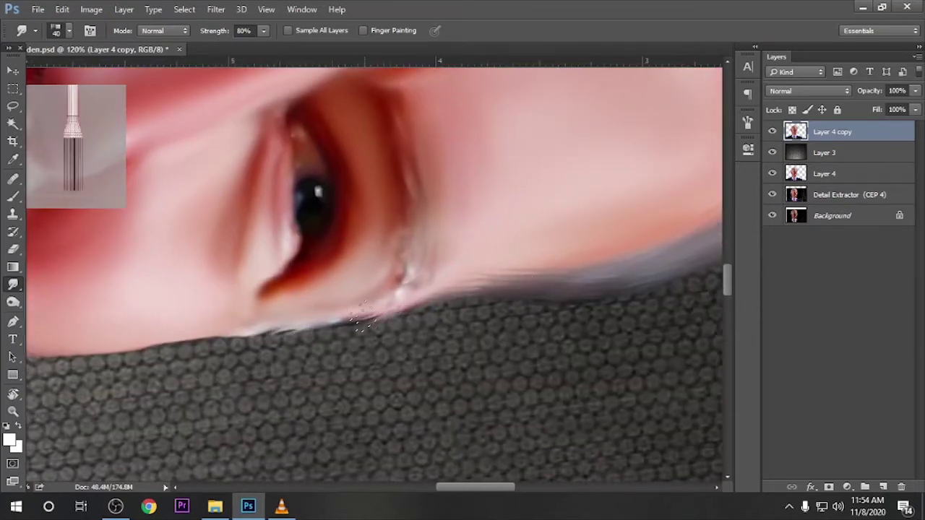
{"action": "left_click_drag", "start_coordinate": [434, 324], "coordinate": [266, 351]}
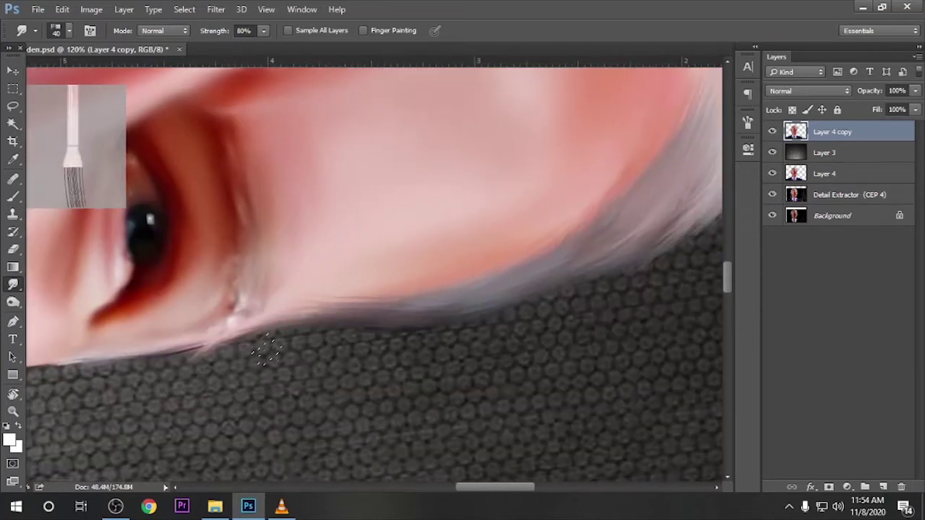
{"action": "left_click_drag", "start_coordinate": [403, 328], "coordinate": [66, 385]}
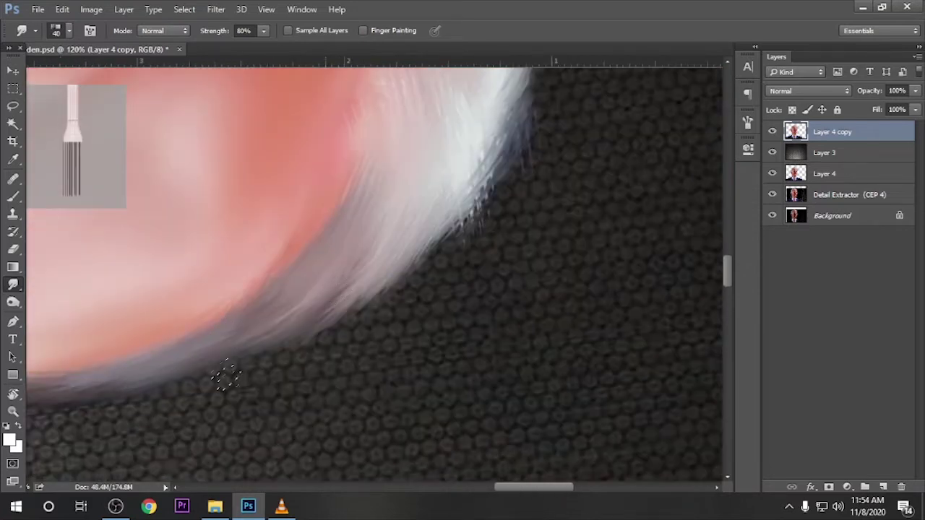
{"action": "left_click_drag", "start_coordinate": [405, 242], "coordinate": [374, 263]}
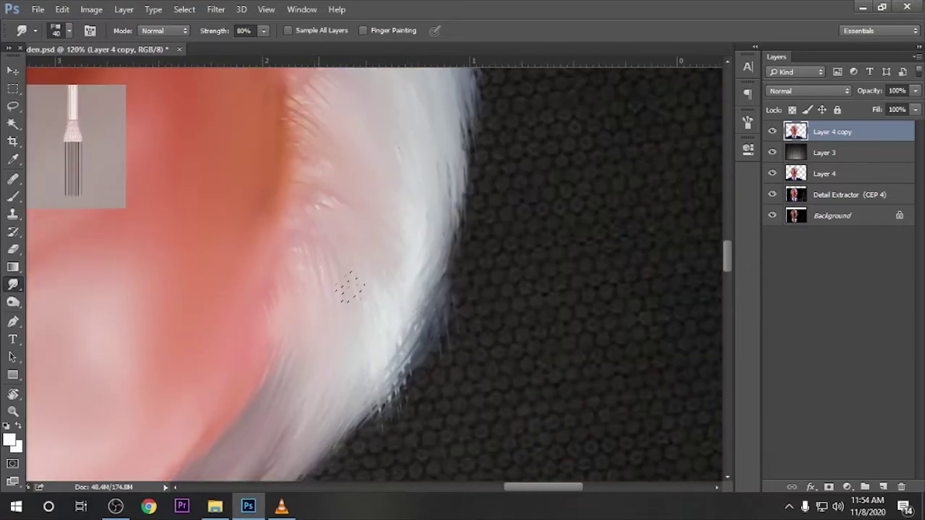
{"action": "left_click_drag", "start_coordinate": [409, 331], "coordinate": [394, 233]}
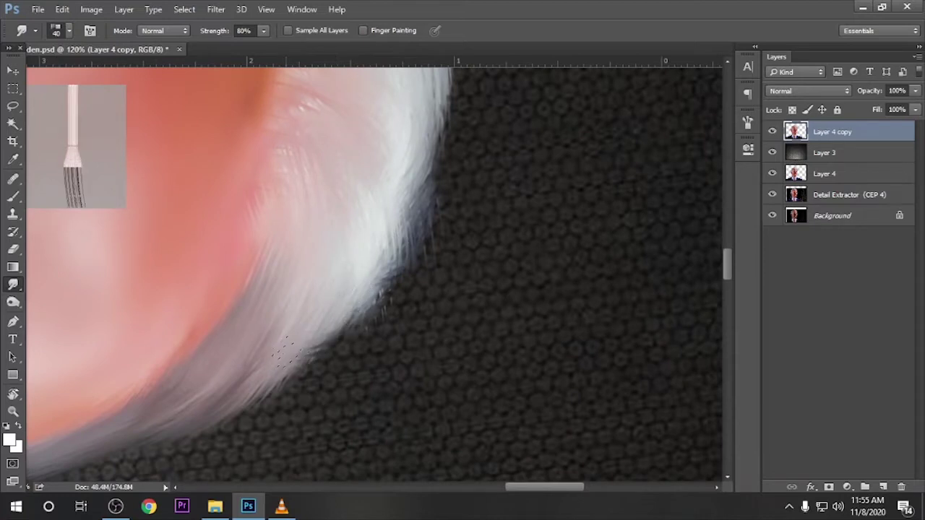
{"action": "left_click_drag", "start_coordinate": [387, 86], "coordinate": [337, 311]}
{"action": "key", "text": "r"}
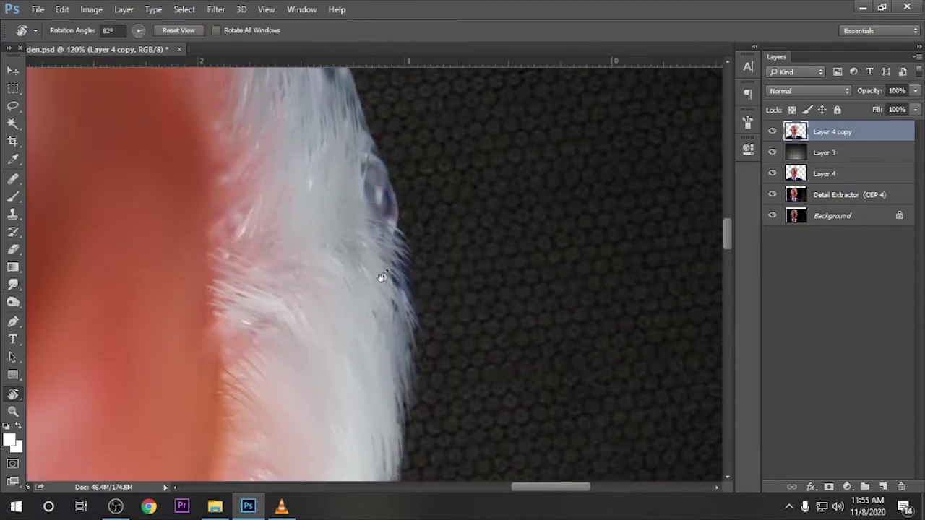
{"action": "mouse_move", "coordinate": [381, 275]}
{"action": "left_mouse_down"}
{"action": "mouse_move", "coordinate": [337, 238]}
{"action": "mouse_move", "coordinate": [297, 325]}
{"action": "left_mouse_up"}
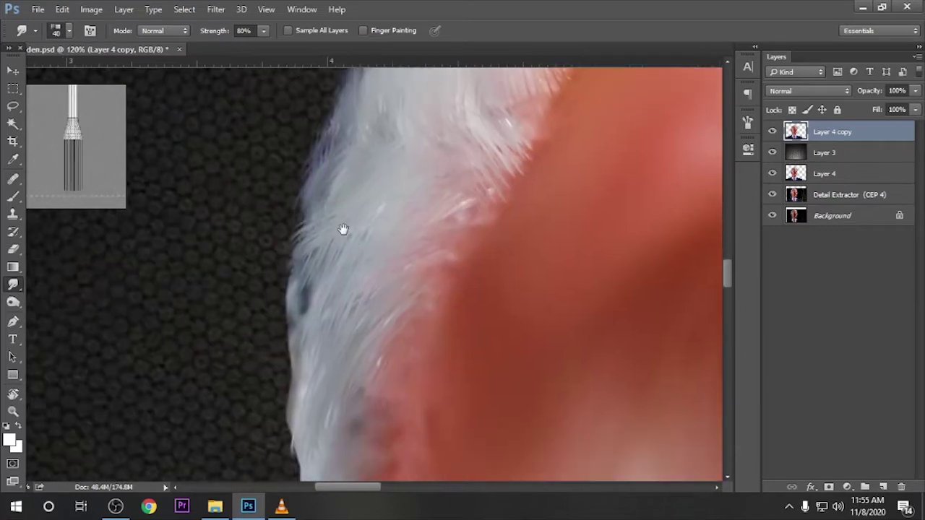
{"action": "scroll", "coordinate": [271, 379], "scroll_direction": "down", "scroll_amount": 2}
{"action": "left_click_drag", "start_coordinate": [296, 239], "coordinate": [336, 294]}
{"action": "scroll", "coordinate": [336, 295], "scroll_direction": "down", "scroll_amount": 3}
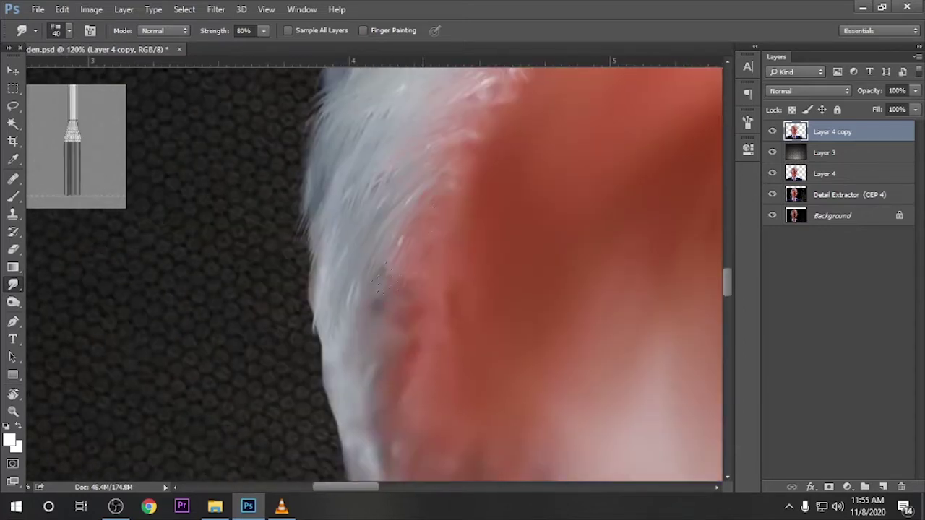
{"action": "scroll", "coordinate": [346, 226], "scroll_direction": "up", "scroll_amount": 3}
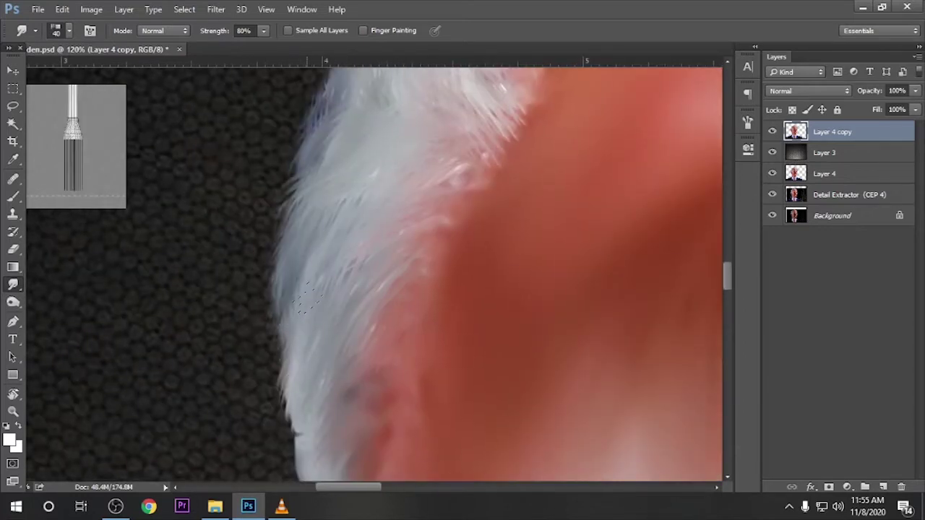
{"action": "scroll", "coordinate": [297, 318], "scroll_direction": "down", "scroll_amount": 3}
{"action": "scroll", "coordinate": [274, 335], "scroll_direction": "up", "scroll_amount": 2}
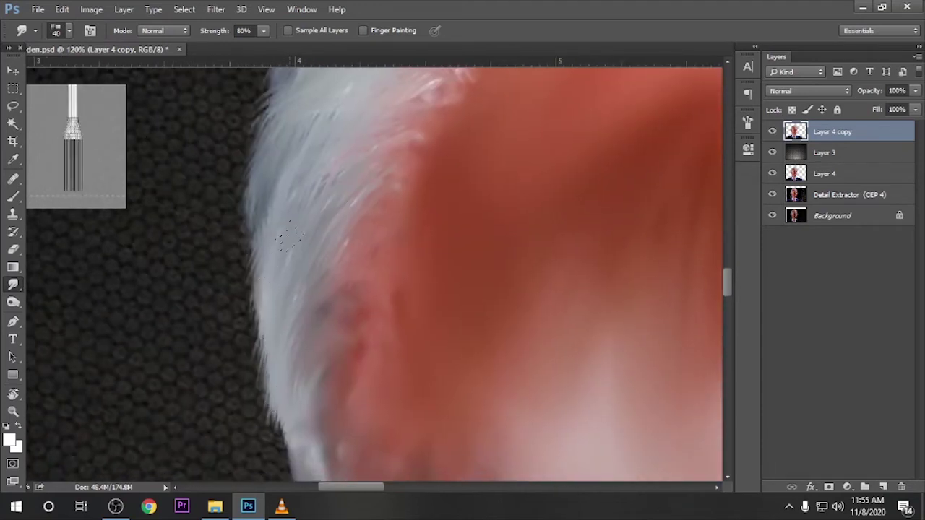
{"action": "left_click_drag", "start_coordinate": [300, 342], "coordinate": [262, 281]}
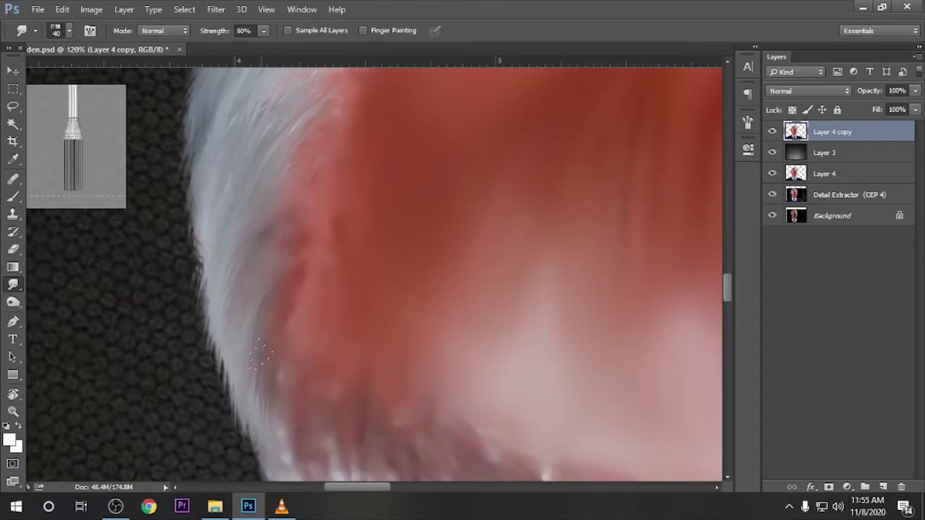
{"action": "left_click_drag", "start_coordinate": [258, 354], "coordinate": [232, 273]}
{"action": "scroll", "coordinate": [277, 231], "scroll_direction": "up", "scroll_amount": 3}
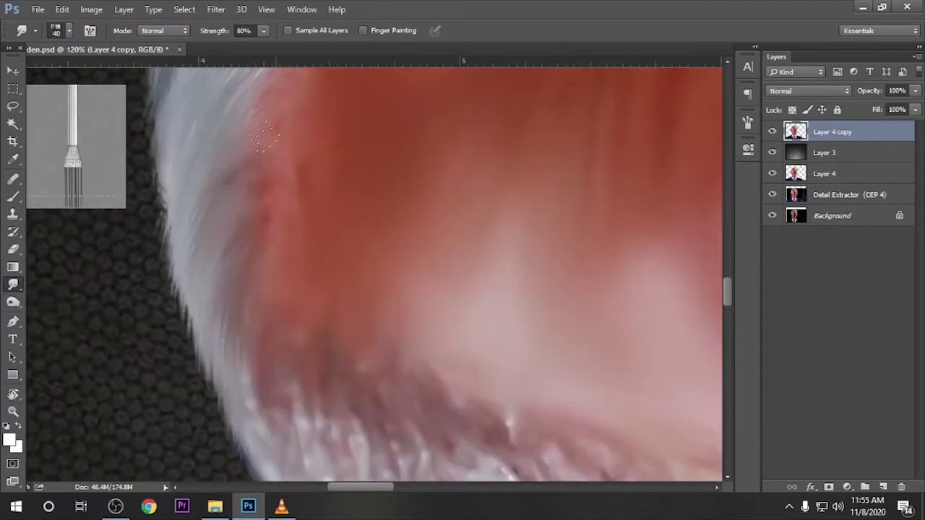
{"action": "scroll", "coordinate": [219, 358], "scroll_direction": "up", "scroll_amount": 5}
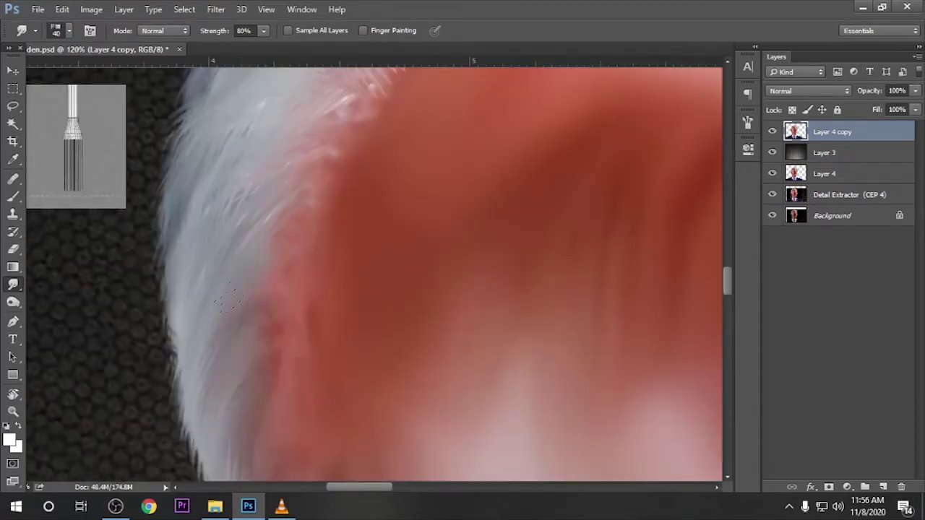
{"action": "scroll", "coordinate": [263, 184], "scroll_direction": "up", "scroll_amount": 3}
{"action": "scroll", "coordinate": [337, 289], "scroll_direction": "up", "scroll_amount": 3}
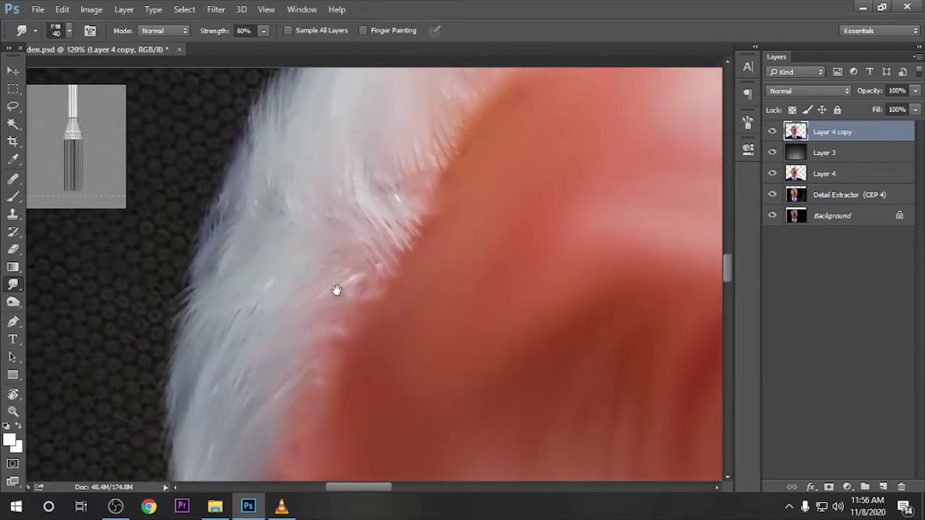
{"action": "scroll", "coordinate": [265, 390], "scroll_direction": "up", "scroll_amount": 2}
{"action": "scroll", "coordinate": [337, 215], "scroll_direction": "down", "scroll_amount": 2}
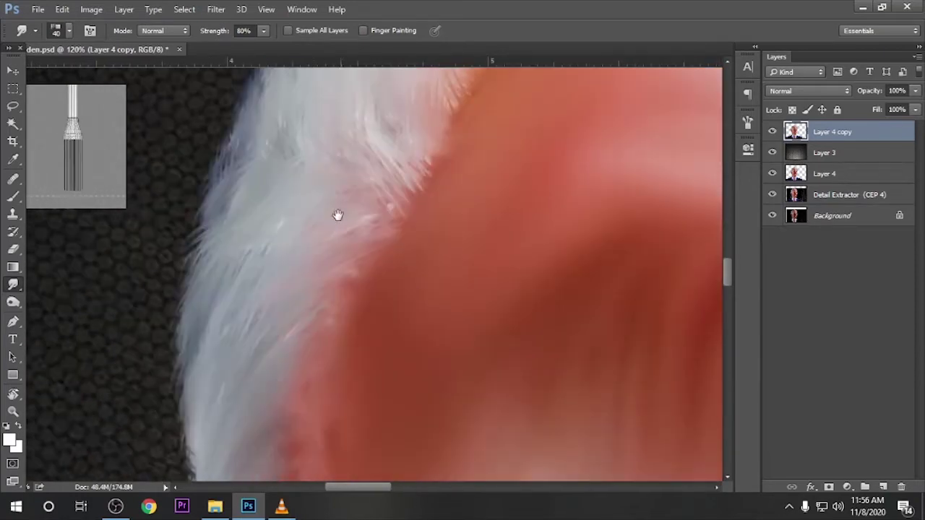
{"action": "scroll", "coordinate": [275, 220], "scroll_direction": "down", "scroll_amount": 5}
Turn the canvas and smear the white side hair near the ear upward into soft strokes.
{"action": "key", "text": "r"}
{"action": "mouse_move", "coordinate": [375, 274]}
{"action": "left_mouse_down"}
{"action": "mouse_move", "coordinate": [348, 300]}
{"action": "mouse_move", "coordinate": [421, 315]}
{"action": "left_mouse_up"}
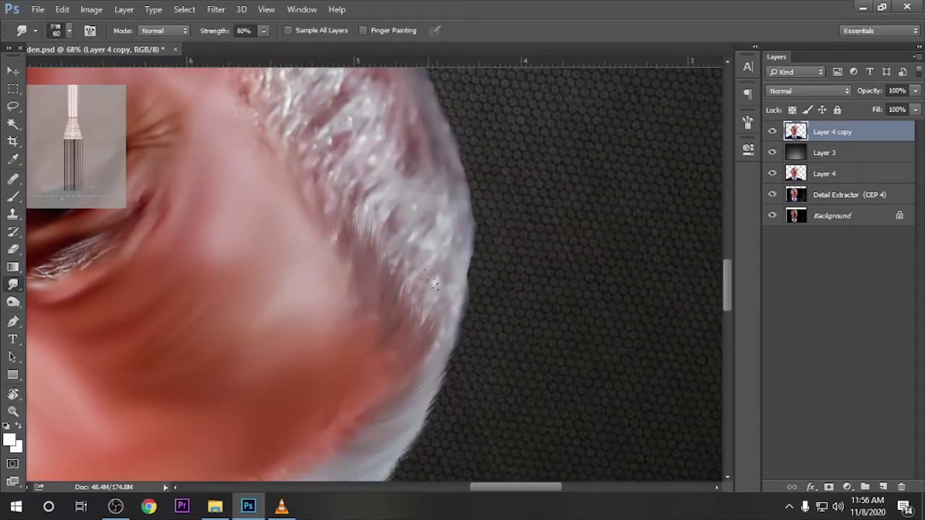
{"action": "scroll", "coordinate": [385, 291], "scroll_direction": "up", "scroll_amount": 2}
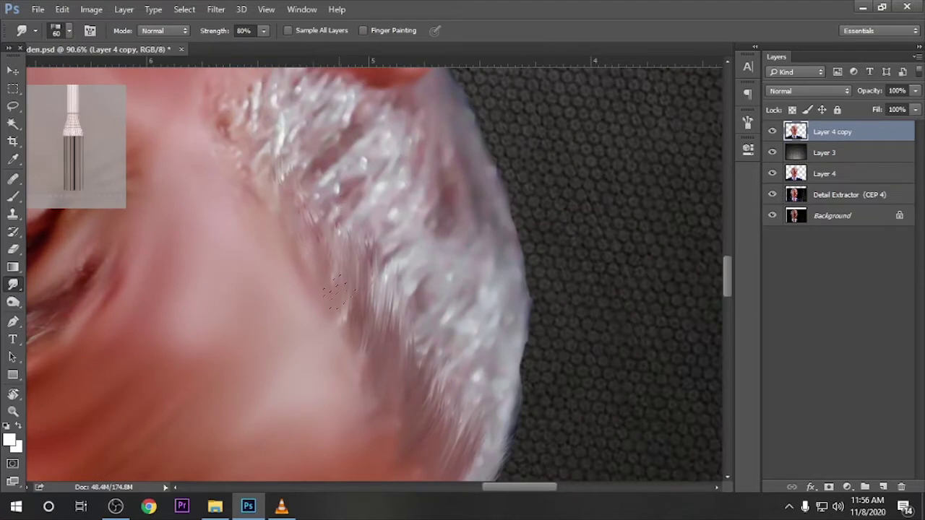
{"action": "scroll", "coordinate": [332, 282], "scroll_direction": "down", "scroll_amount": 3}
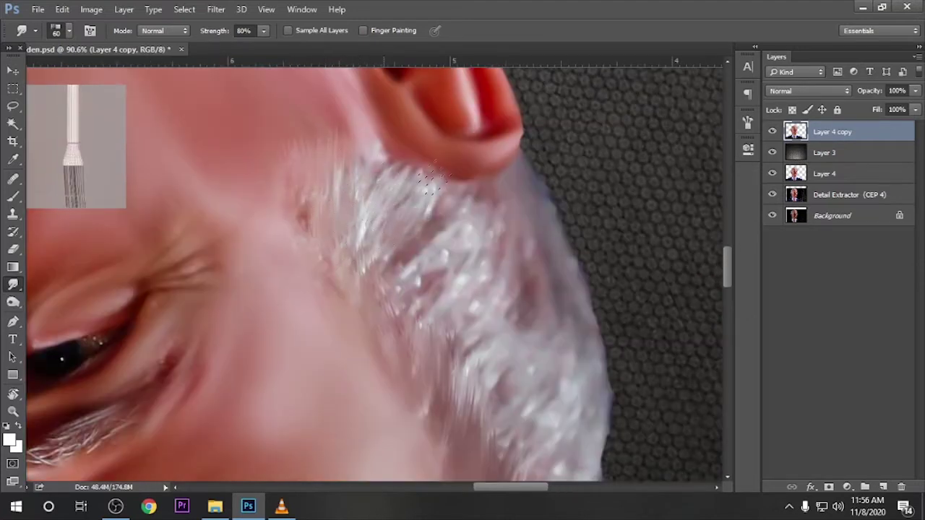
{"action": "left_click_drag", "start_coordinate": [408, 331], "coordinate": [354, 275]}
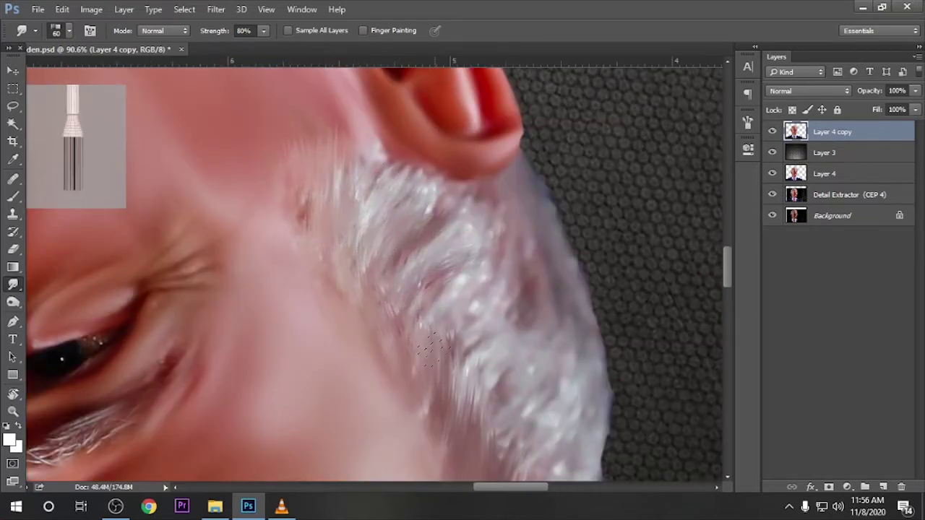
{"action": "left_click_drag", "start_coordinate": [422, 318], "coordinate": [379, 249]}
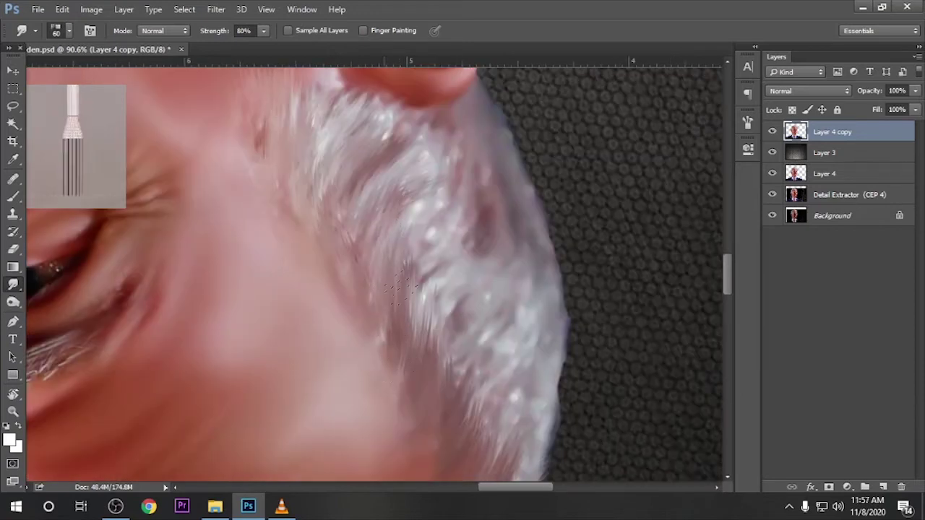
{"action": "left_click_drag", "start_coordinate": [450, 262], "coordinate": [422, 218]}
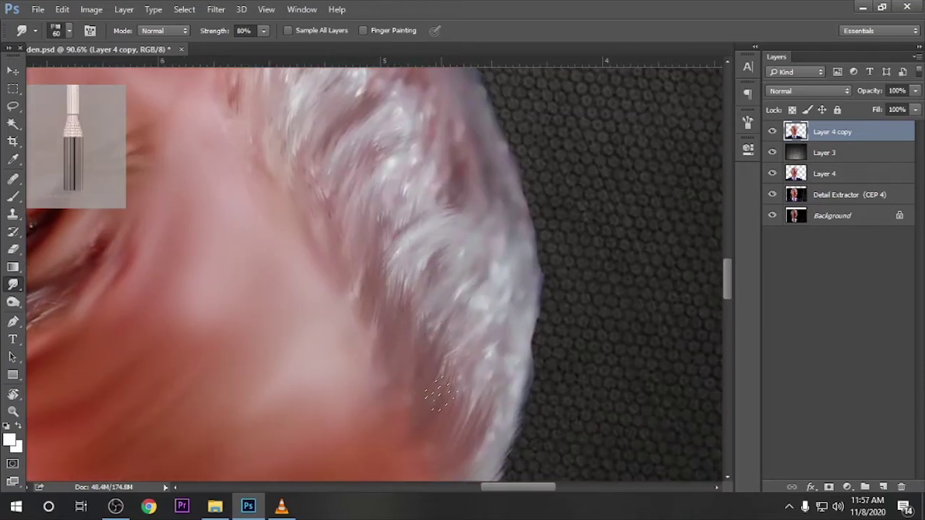
{"action": "left_click_drag", "start_coordinate": [439, 396], "coordinate": [365, 268]}
{"action": "left_click_drag", "start_coordinate": [428, 317], "coordinate": [431, 217]}
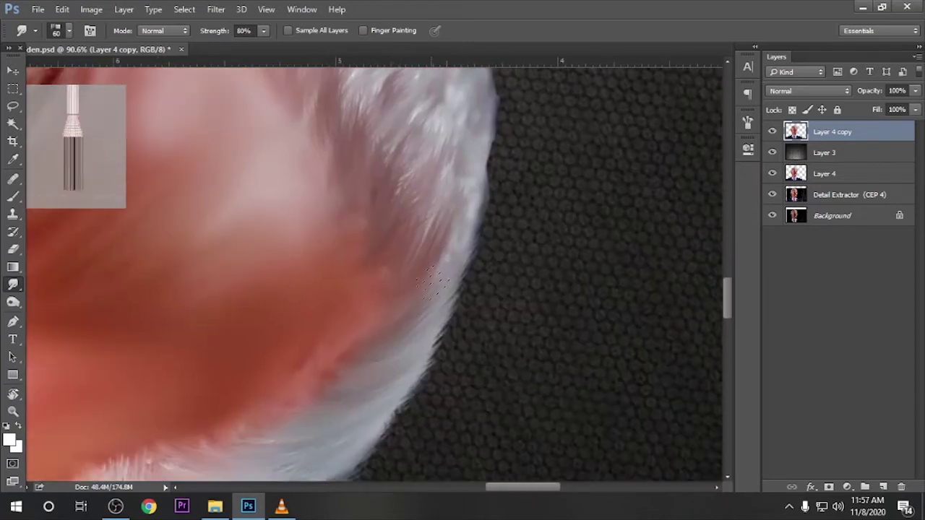
{"action": "left_click_drag", "start_coordinate": [432, 280], "coordinate": [360, 328]}
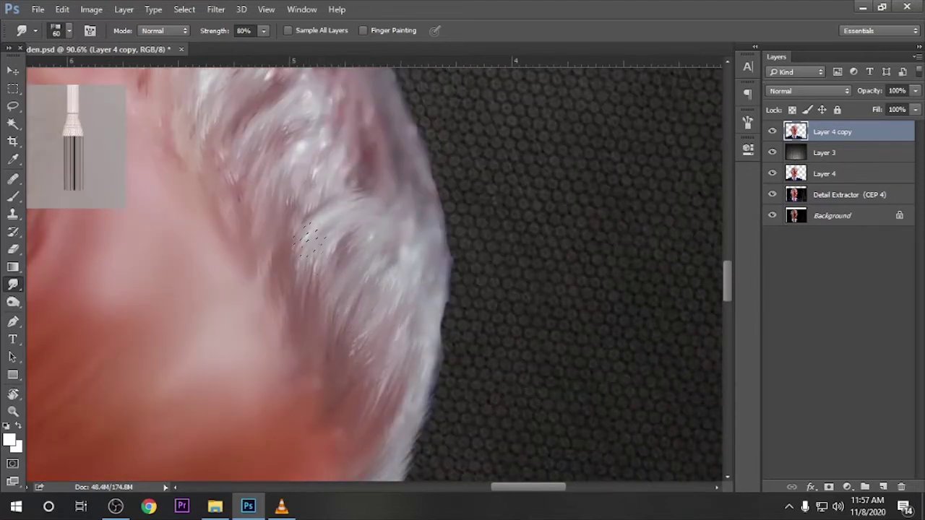
{"action": "left_click_drag", "start_coordinate": [307, 242], "coordinate": [234, 285]}
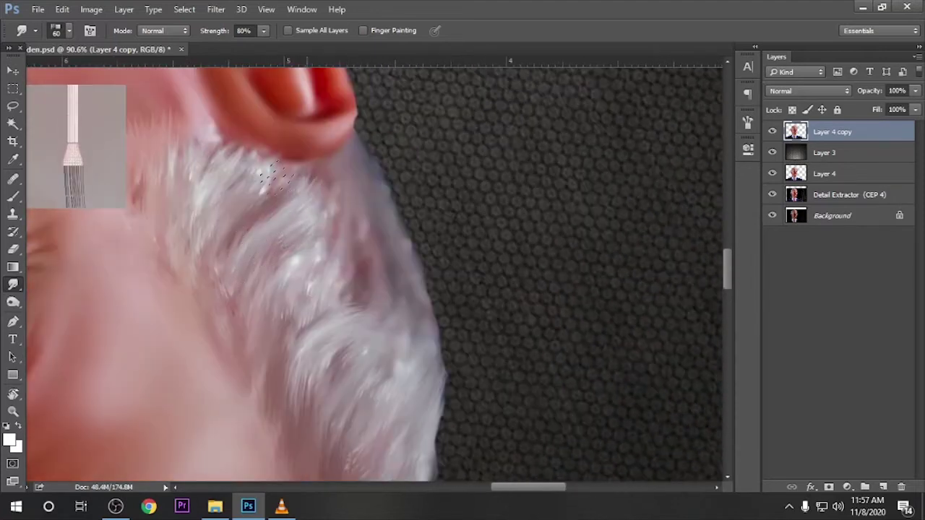
Rotate the portrait roughly upside down and work along the beard toward the ear.
{"action": "key", "text": "r"}
{"action": "mouse_move", "coordinate": [398, 265]}
{"action": "left_mouse_down"}
{"action": "mouse_move", "coordinate": [221, 275]}
{"action": "mouse_move", "coordinate": [408, 296]}
{"action": "mouse_move", "coordinate": [279, 305]}
{"action": "mouse_move", "coordinate": [292, 296]}
{"action": "left_mouse_up"}
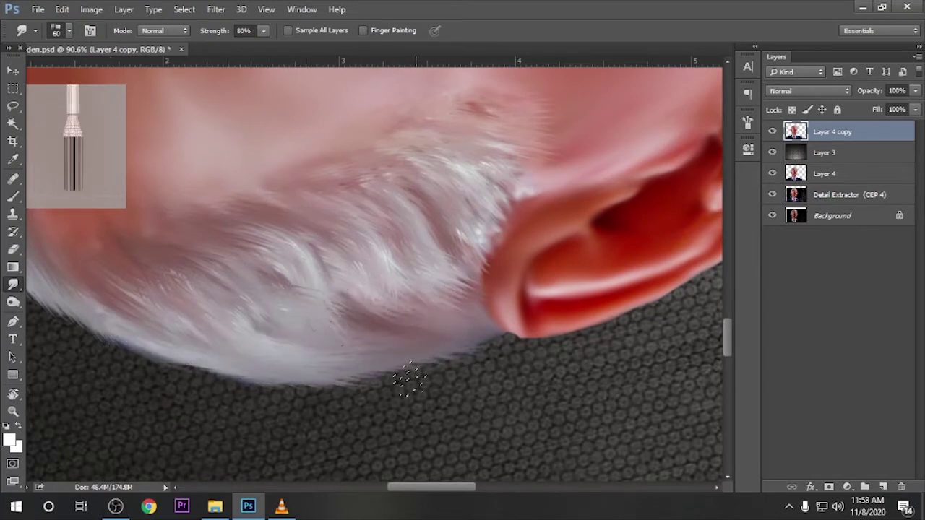
{"action": "left_click_drag", "start_coordinate": [439, 269], "coordinate": [421, 298]}
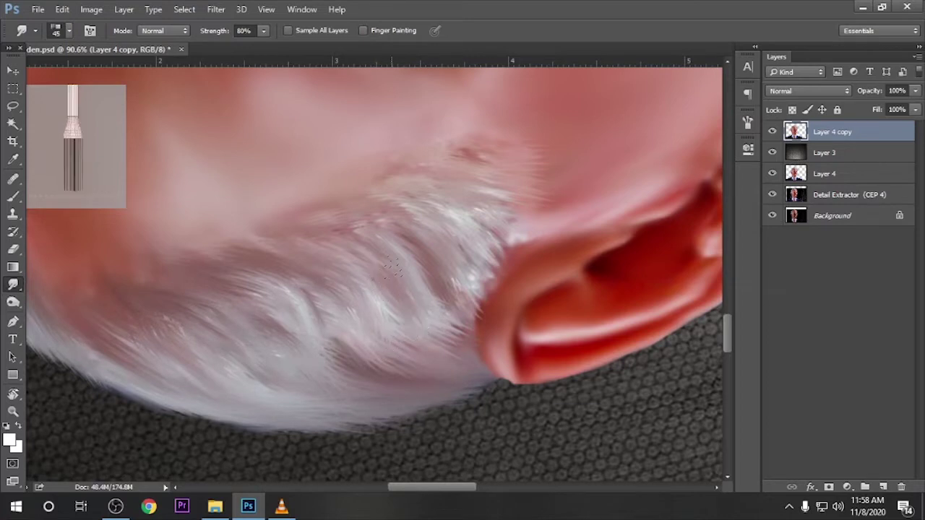
{"action": "left_click_drag", "start_coordinate": [392, 269], "coordinate": [309, 364]}
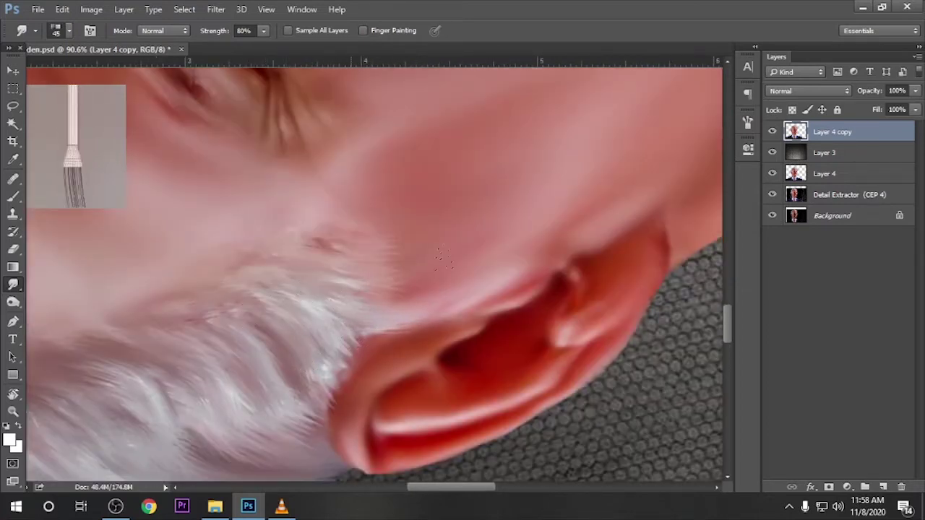
{"action": "left_click_drag", "start_coordinate": [323, 290], "coordinate": [374, 291]}
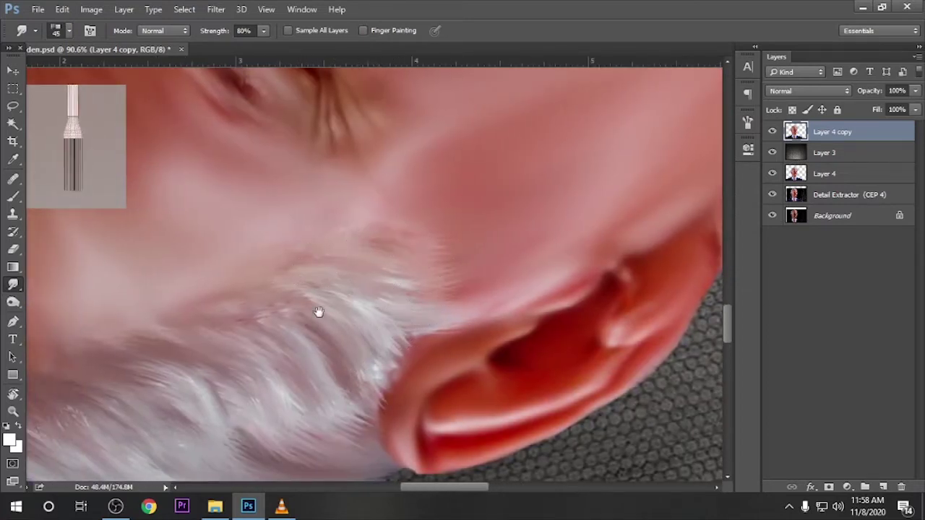
{"action": "left_click_drag", "start_coordinate": [318, 312], "coordinate": [426, 296]}
{"action": "left_click_drag", "start_coordinate": [210, 336], "coordinate": [309, 323]}
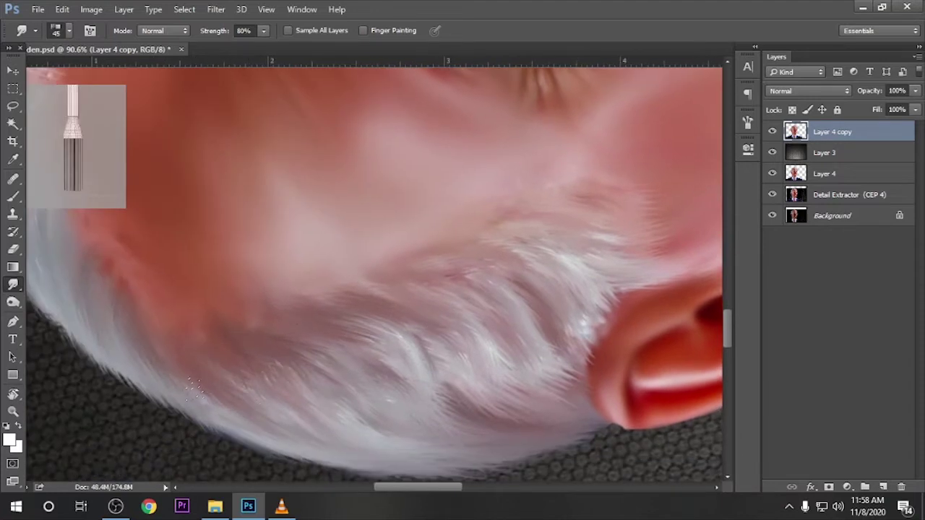
{"action": "mouse_move", "coordinate": [194, 390]}
{"action": "left_mouse_down"}
{"action": "mouse_move", "coordinate": [278, 294]}
{"action": "mouse_move", "coordinate": [287, 323]}
{"action": "left_mouse_up"}
{"action": "left_click_drag", "start_coordinate": [155, 242], "coordinate": [286, 271]}
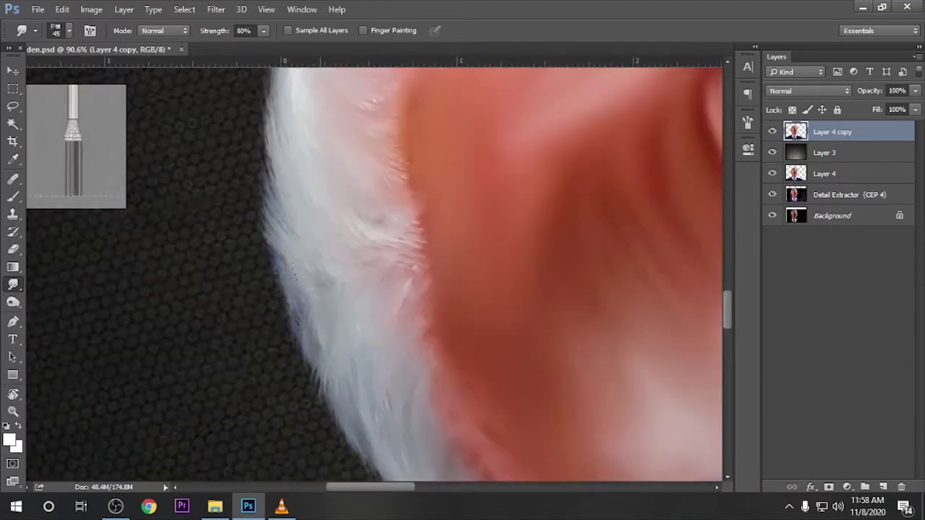
{"action": "mouse_move", "coordinate": [343, 382]}
{"action": "left_mouse_down"}
{"action": "mouse_move", "coordinate": [275, 340]}
{"action": "mouse_move", "coordinate": [249, 303]}
{"action": "left_mouse_up"}
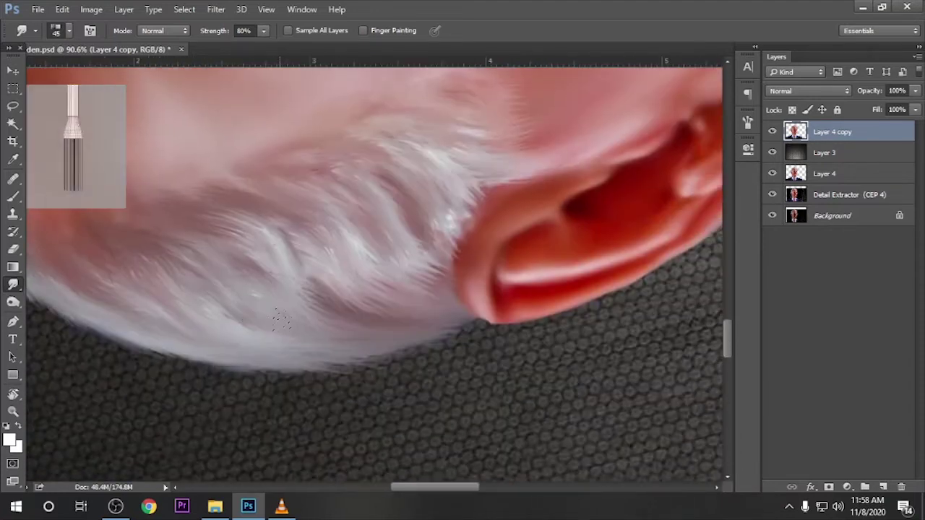
{"action": "mouse_move", "coordinate": [312, 346]}
{"action": "left_mouse_down"}
{"action": "mouse_move", "coordinate": [244, 302]}
{"action": "mouse_move", "coordinate": [320, 429]}
{"action": "mouse_move", "coordinate": [258, 369]}
{"action": "left_mouse_up"}
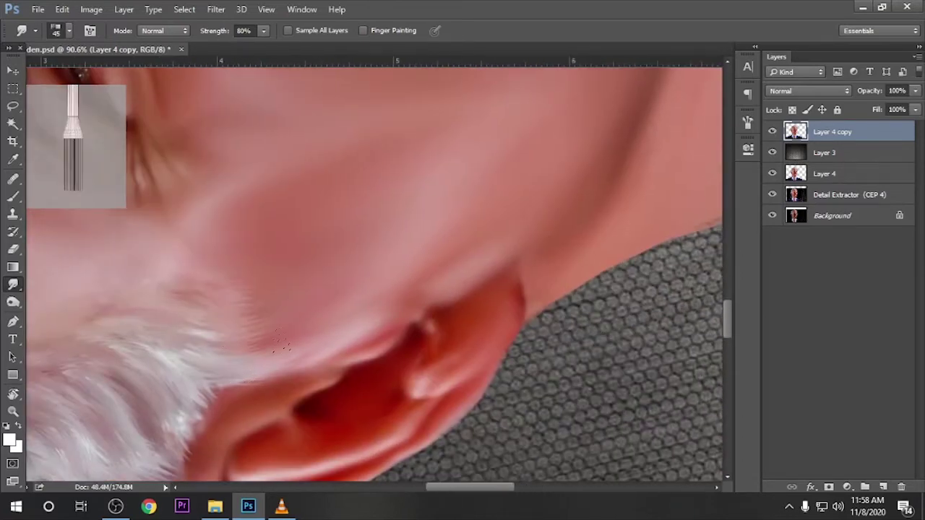
{"action": "scroll", "coordinate": [281, 352], "scroll_direction": "down", "scroll_amount": 3}
Reframe the view on both eyes and set the portrait upright again.
{"action": "left_click_drag", "start_coordinate": [105, 357], "coordinate": [408, 376]}
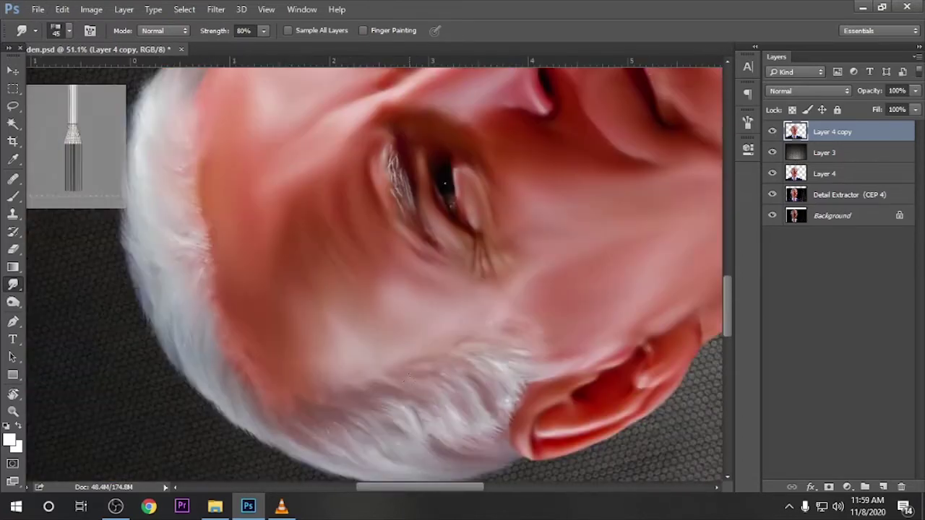
{"action": "left_click_drag", "start_coordinate": [289, 232], "coordinate": [293, 226]}
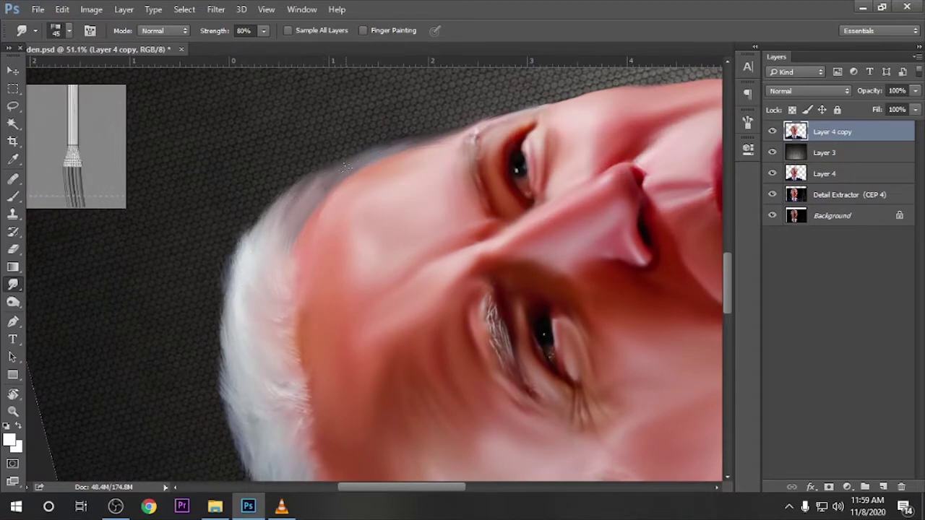
{"action": "scroll", "coordinate": [346, 168], "scroll_direction": "down", "scroll_amount": 1}
{"action": "key", "text": "r"}
{"action": "left_click", "coordinate": [178, 30]}
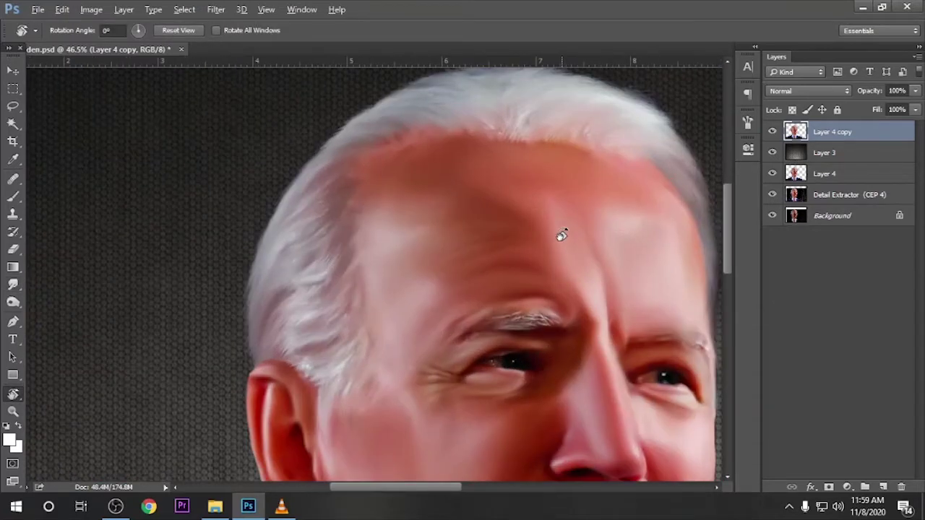
{"action": "scroll", "coordinate": [561, 235], "scroll_direction": "up", "scroll_amount": 2}
{"action": "key", "text": "r"}
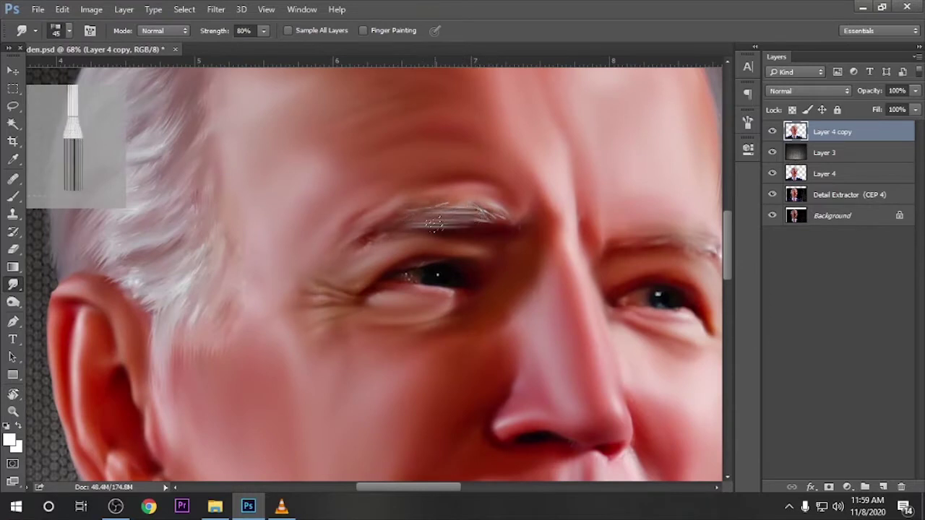
Smear the left eyebrow hairs into smooth strokes with the 35 px bristle smudge.
{"action": "scroll", "coordinate": [437, 248], "scroll_direction": "right", "scroll_amount": 5}
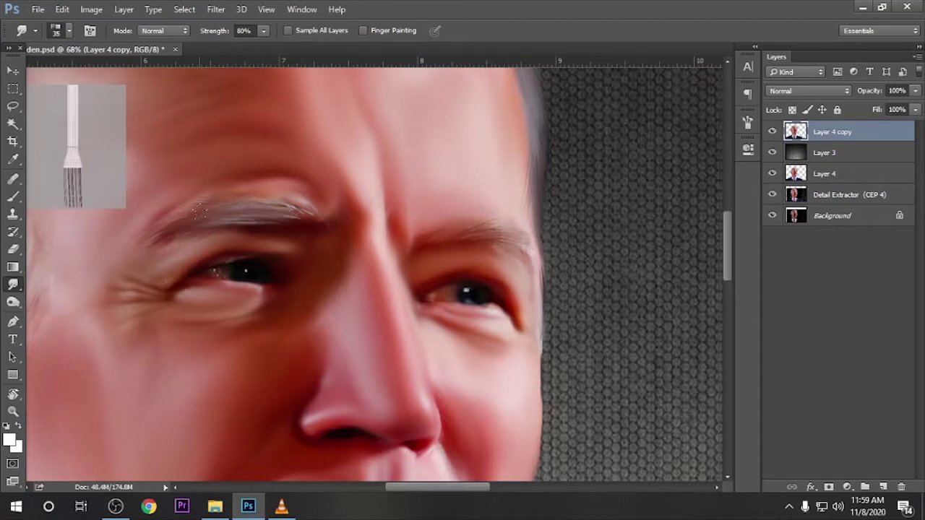
{"action": "left_click_drag", "start_coordinate": [254, 207], "coordinate": [293, 215]}
{"action": "scroll", "coordinate": [303, 215], "scroll_direction": "left", "scroll_amount": 3}
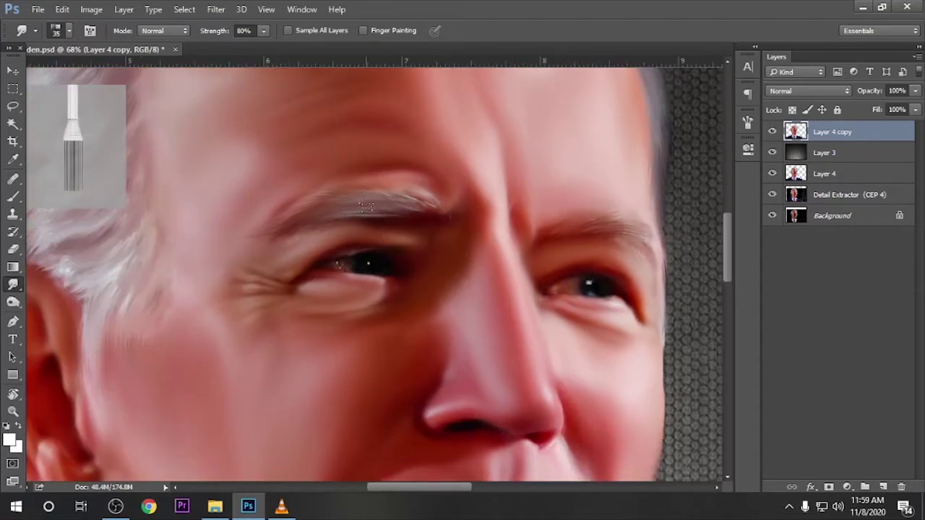
{"action": "scroll", "coordinate": [442, 208], "scroll_direction": "down", "scroll_amount": 1}
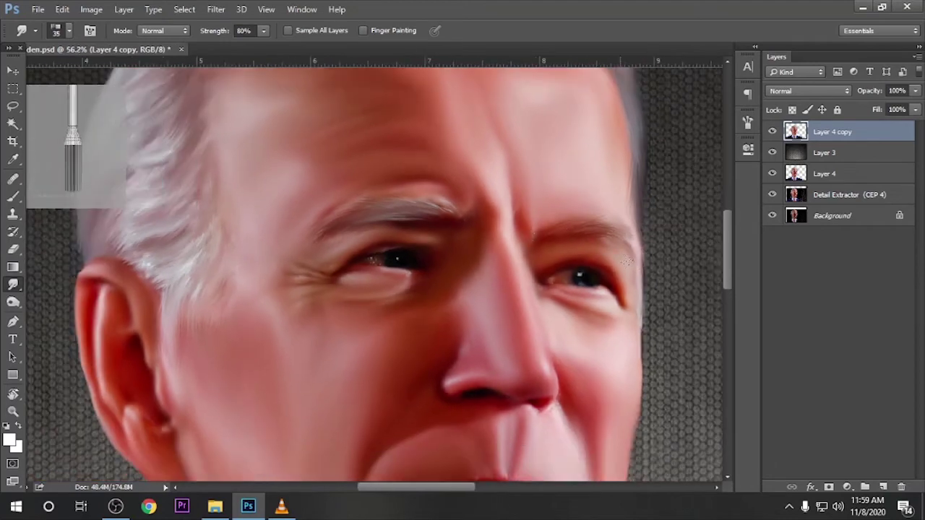
{"action": "scroll", "coordinate": [511, 298], "scroll_direction": "up", "scroll_amount": 3}
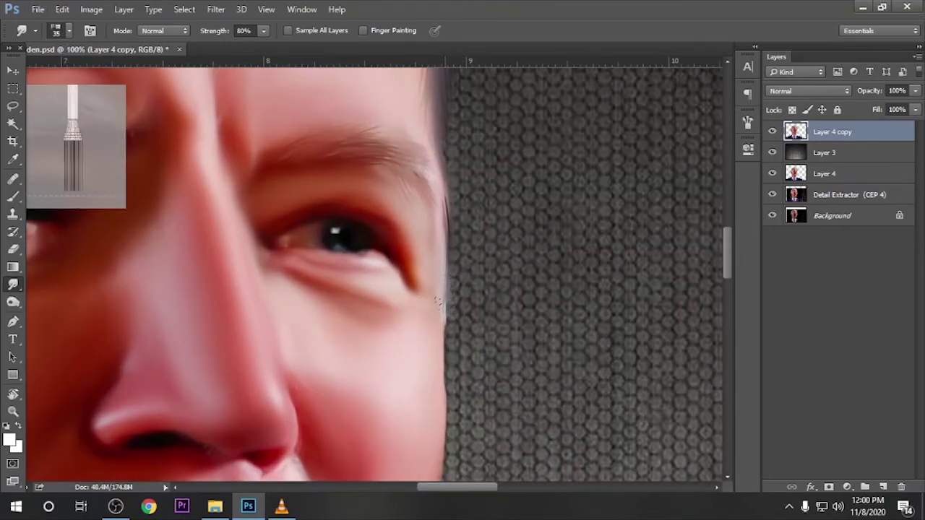
{"action": "scroll", "coordinate": [438, 301], "scroll_direction": "down", "scroll_amount": 1}
Pick the 80 px preset for the Smudge tool from the Brush Preset picker.
{"action": "right_click", "coordinate": [449, 275]}
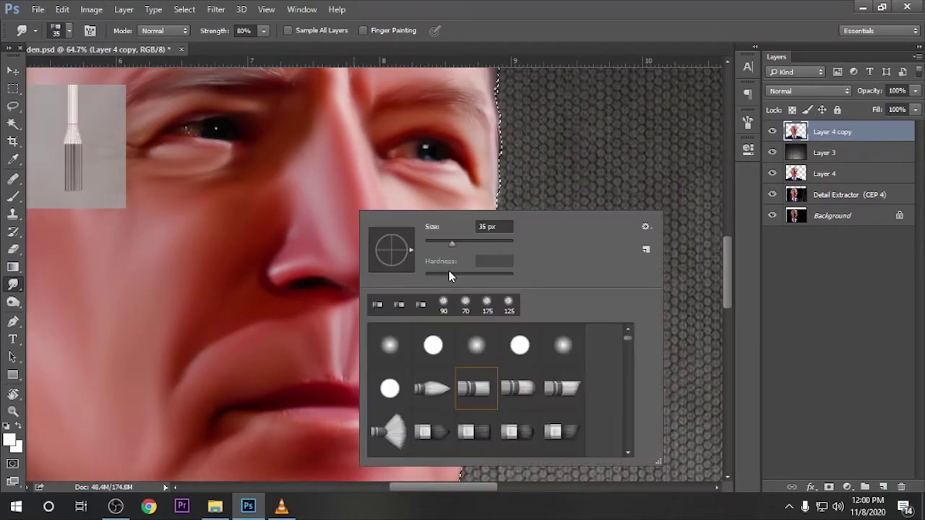
{"action": "mouse_move", "coordinate": [628, 341]}
{"action": "left_mouse_down"}
{"action": "mouse_move", "coordinate": [635, 413]}
{"action": "mouse_move", "coordinate": [627, 401]}
{"action": "mouse_move", "coordinate": [633, 361]}
{"action": "mouse_move", "coordinate": [635, 383]}
{"action": "left_mouse_up"}
{"action": "scroll", "coordinate": [504, 409], "scroll_direction": "down", "scroll_amount": 3}
{"action": "scroll", "coordinate": [524, 430], "scroll_direction": "down", "scroll_amount": 3}
{"action": "scroll", "coordinate": [527, 430], "scroll_direction": "down", "scroll_amount": 3}
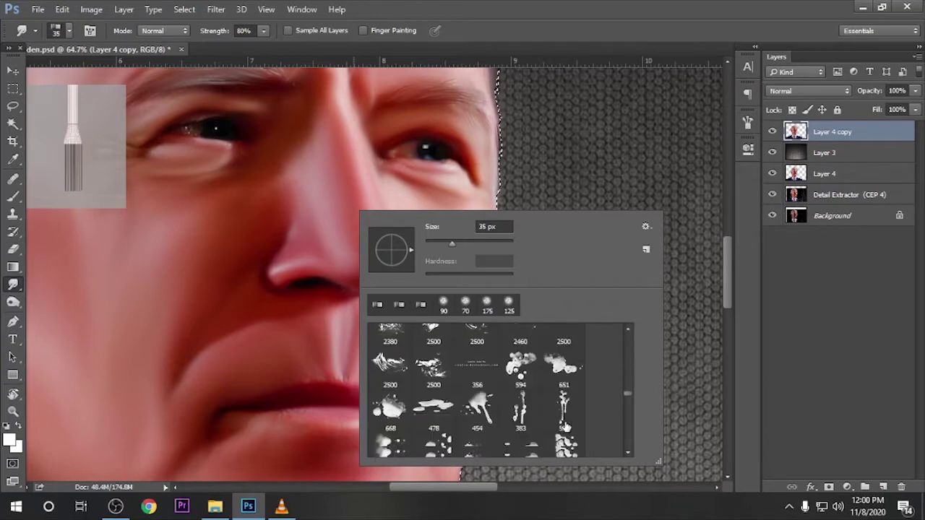
{"action": "scroll", "coordinate": [570, 429], "scroll_direction": "down", "scroll_amount": 3}
{"action": "scroll", "coordinate": [570, 429], "scroll_direction": "down", "scroll_amount": 2}
{"action": "scroll", "coordinate": [549, 404], "scroll_direction": "down", "scroll_amount": 3}
{"action": "scroll", "coordinate": [541, 384], "scroll_direction": "down", "scroll_amount": 3}
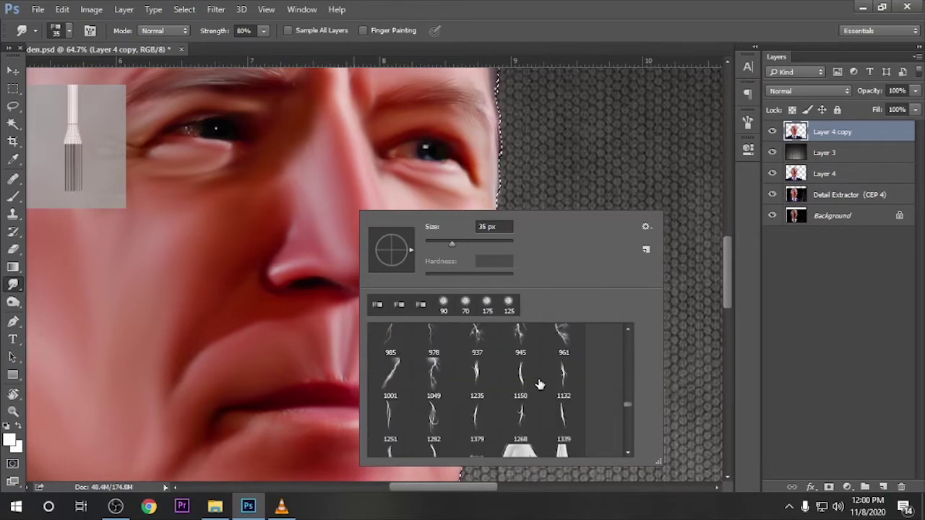
{"action": "scroll", "coordinate": [528, 386], "scroll_direction": "down", "scroll_amount": 3}
{"action": "scroll", "coordinate": [528, 386], "scroll_direction": "down", "scroll_amount": 3}
{"action": "scroll", "coordinate": [526, 387], "scroll_direction": "down", "scroll_amount": 3}
{"action": "scroll", "coordinate": [526, 388], "scroll_direction": "down", "scroll_amount": 3}
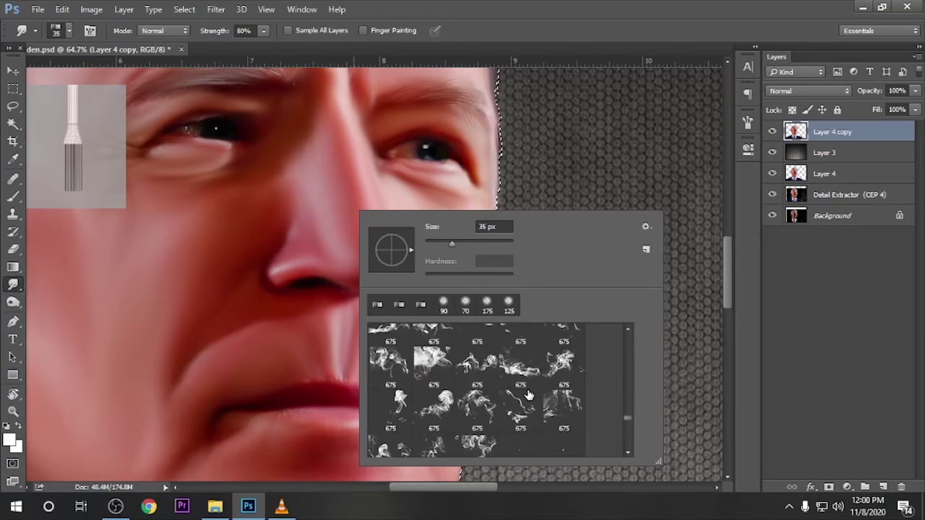
{"action": "scroll", "coordinate": [526, 393], "scroll_direction": "down", "scroll_amount": 3}
{"action": "scroll", "coordinate": [526, 393], "scroll_direction": "down", "scroll_amount": 2}
{"action": "double_click", "coordinate": [554, 378]}
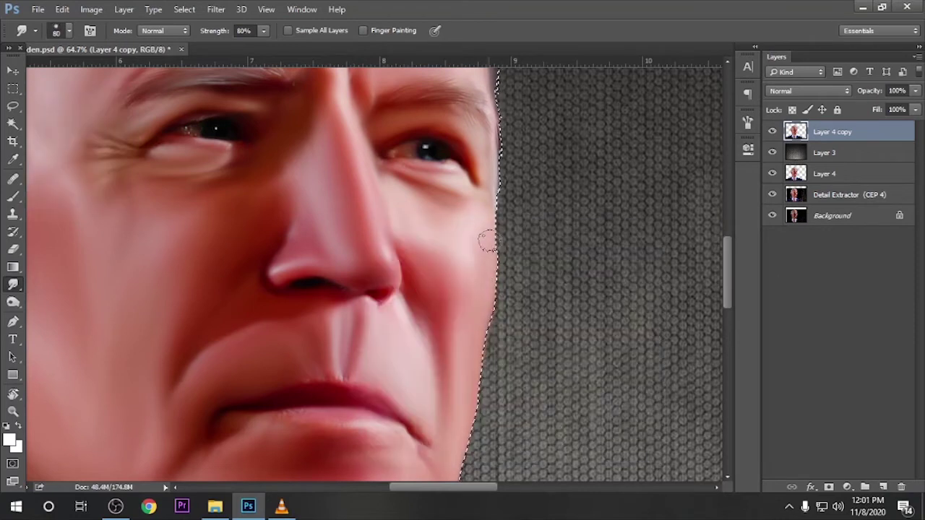
Set Smudge Strength to 25% with a 70 px brush and start gently blending the face.
{"action": "key", "text": "2"}
{"action": "key", "text": "5"}
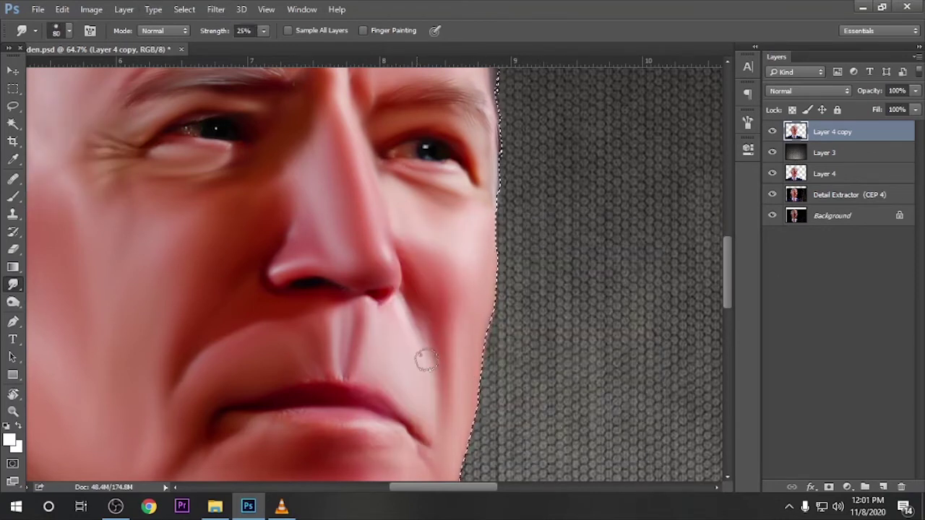
{"action": "scroll", "coordinate": [476, 339], "scroll_direction": "down", "scroll_amount": 2}
{"action": "scroll", "coordinate": [289, 340], "scroll_direction": "down", "scroll_amount": 1}
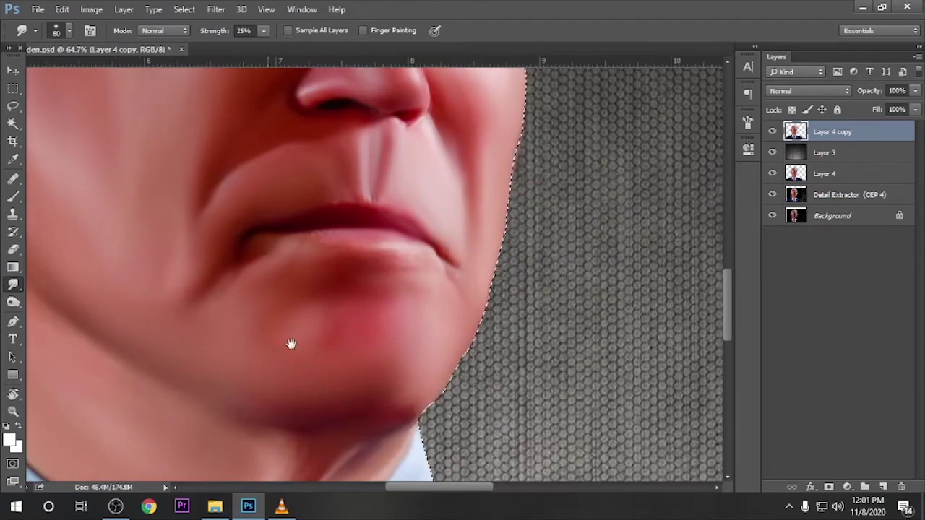
{"action": "scroll", "coordinate": [360, 315], "scroll_direction": "up", "scroll_amount": 2}
{"action": "key", "text": "bracketleft"}
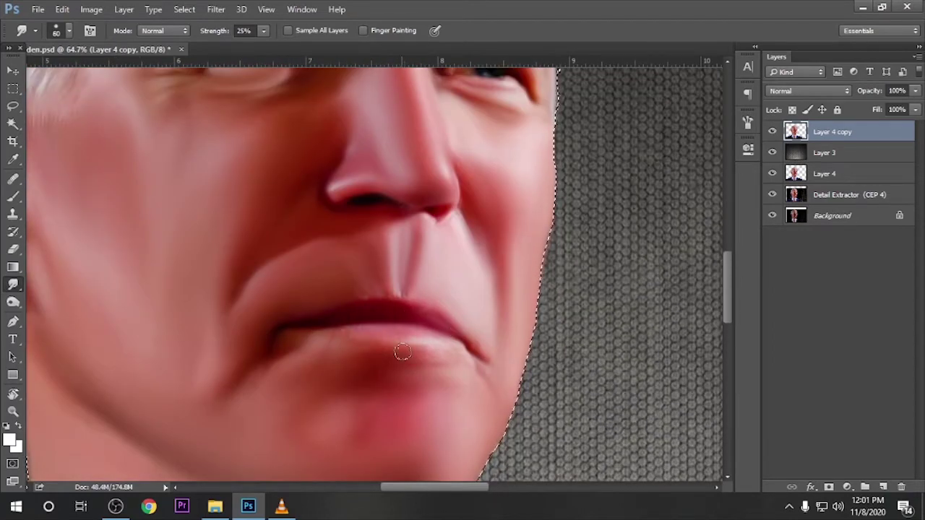
{"action": "key", "text": "bracketleft"}
{"action": "key", "text": "bracketleft"}
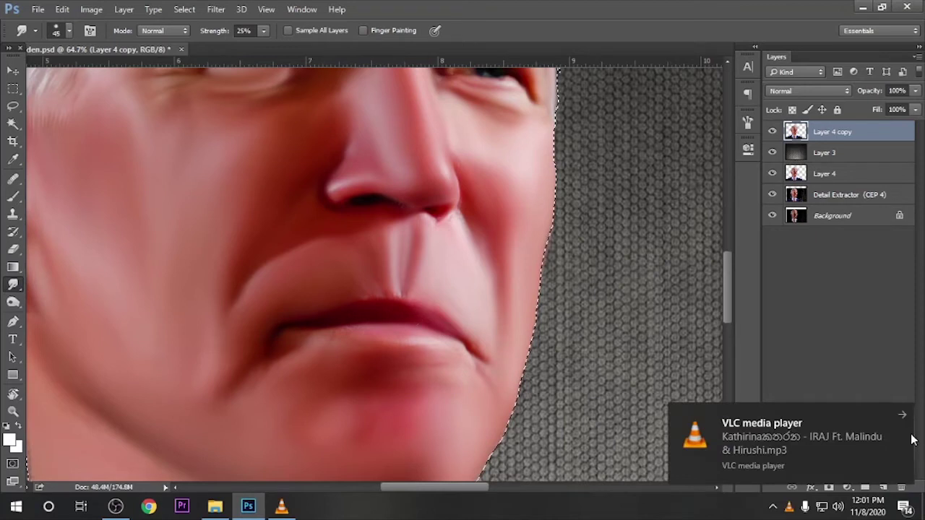
{"action": "key", "text": "bracketright"}
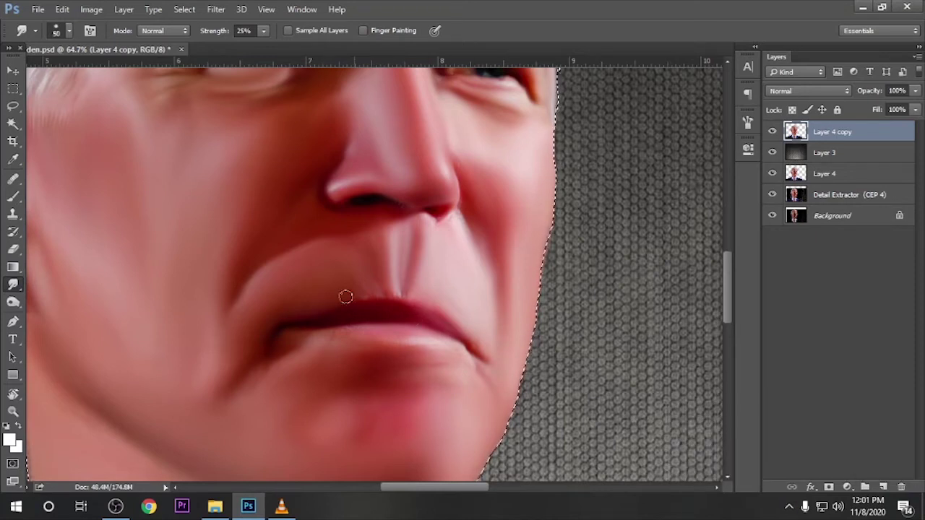
{"action": "key", "text": "bracketright"}
{"action": "key", "text": "bracketright"}
{"action": "left_click_drag", "start_coordinate": [446, 241], "coordinate": [420, 349]}
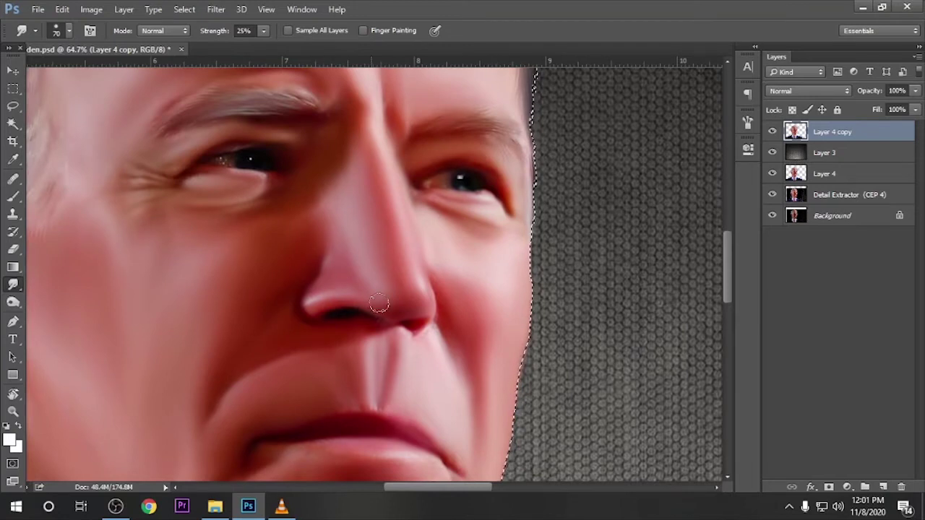
{"action": "left_click_drag", "start_coordinate": [379, 304], "coordinate": [373, 400]}
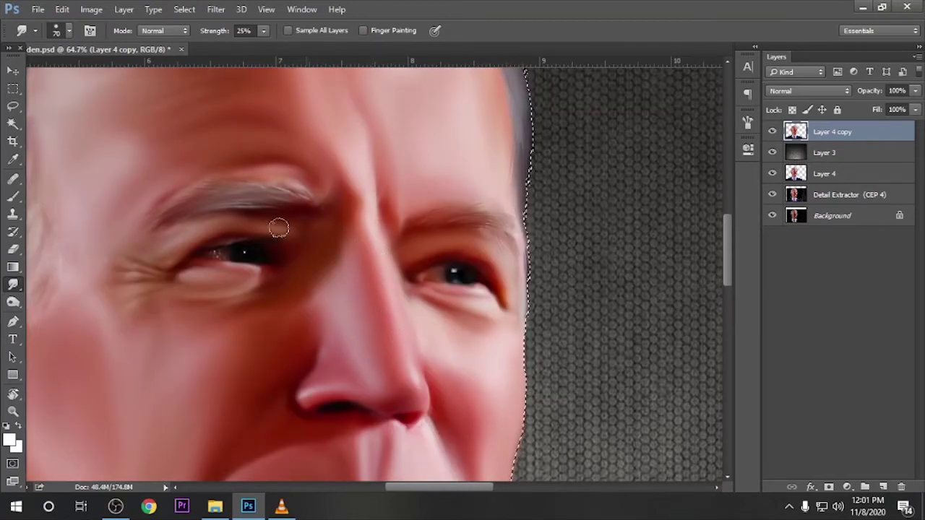
Blend the ear, cheek and forehead, enlarging the brush to 125 px then shrinking to 50 px.
{"action": "left_click_drag", "start_coordinate": [279, 228], "coordinate": [460, 265]}
{"action": "key", "text": "bracketleft"}
{"action": "key", "text": "bracketleft"}
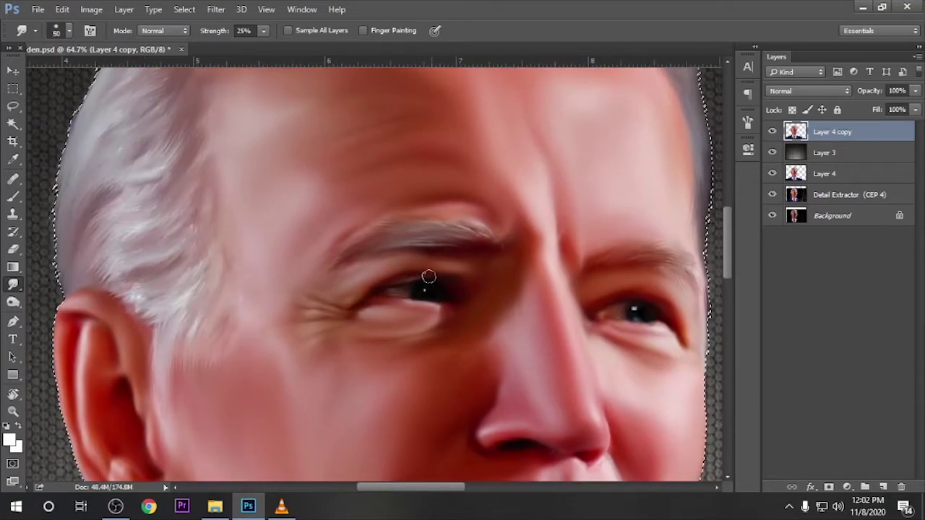
{"action": "key", "text": "bracketright"}
{"action": "key", "text": "bracketright"}
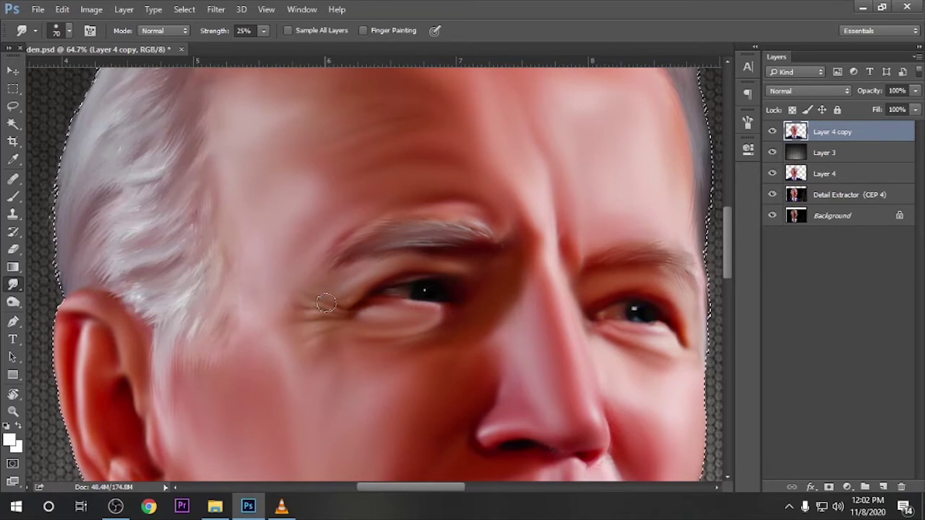
{"action": "left_click_drag", "start_coordinate": [422, 336], "coordinate": [177, 305]}
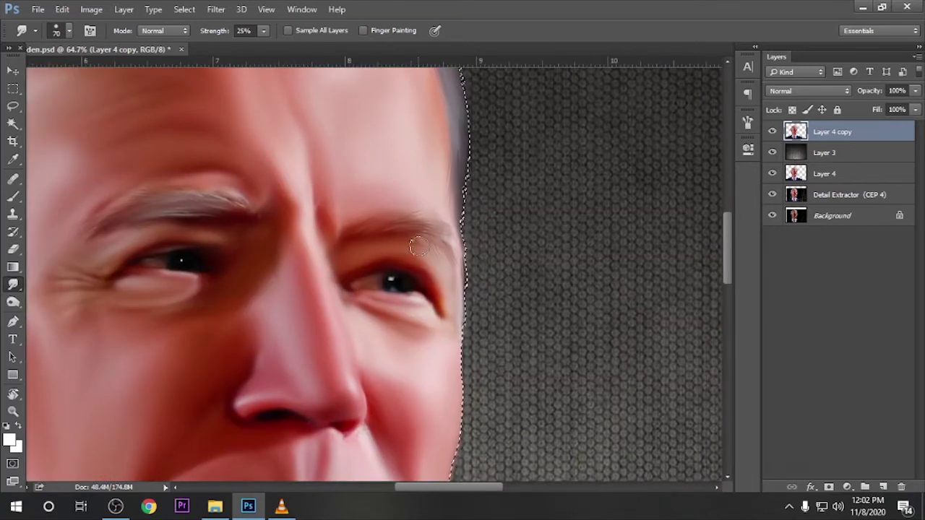
{"action": "left_click_drag", "start_coordinate": [419, 247], "coordinate": [429, 326]}
{"action": "key", "text": "bracketright"}
{"action": "key", "text": "bracketright"}
{"action": "key", "text": "bracketright"}
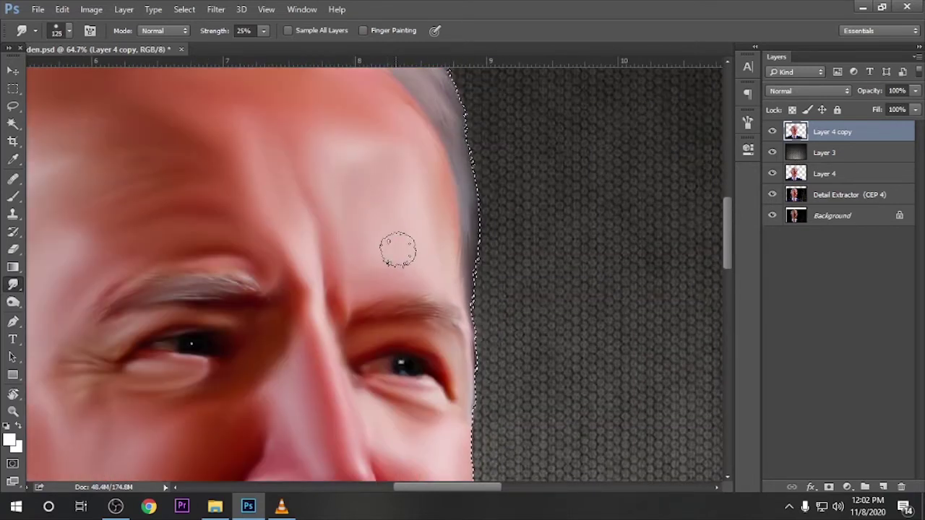
{"action": "left_click_drag", "start_coordinate": [210, 204], "coordinate": [450, 310]}
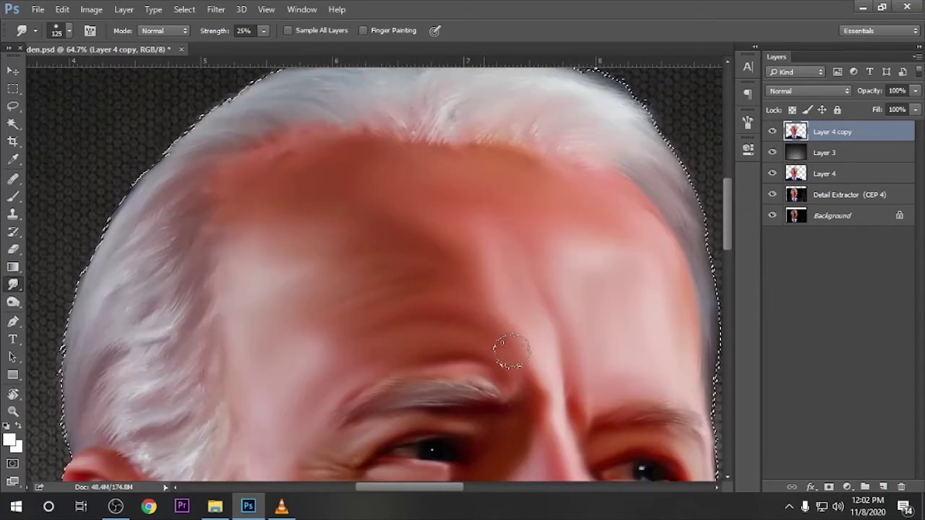
{"action": "left_click_drag", "start_coordinate": [297, 407], "coordinate": [392, 223]}
{"action": "left_click_drag", "start_coordinate": [337, 398], "coordinate": [347, 306]}
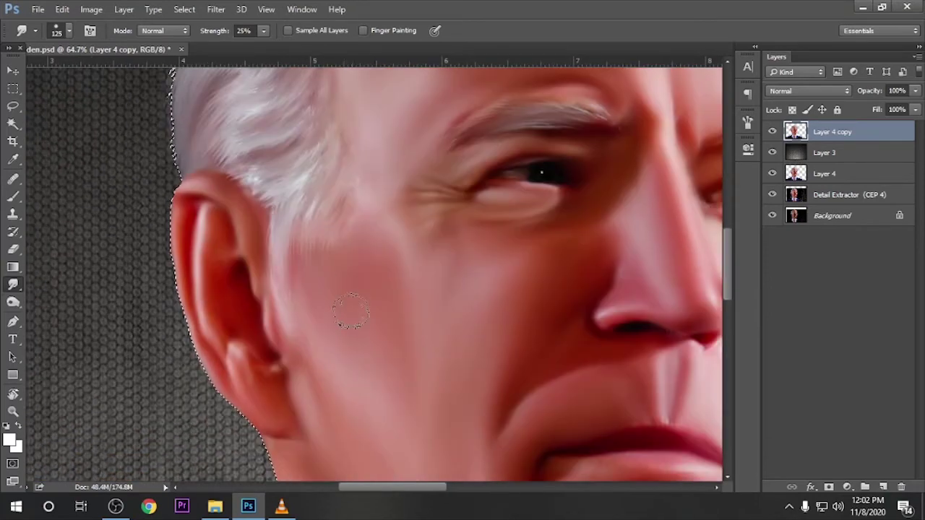
{"action": "scroll", "coordinate": [351, 311], "scroll_direction": "down", "scroll_amount": 5}
{"action": "scroll", "coordinate": [332, 372], "scroll_direction": "down", "scroll_amount": 5}
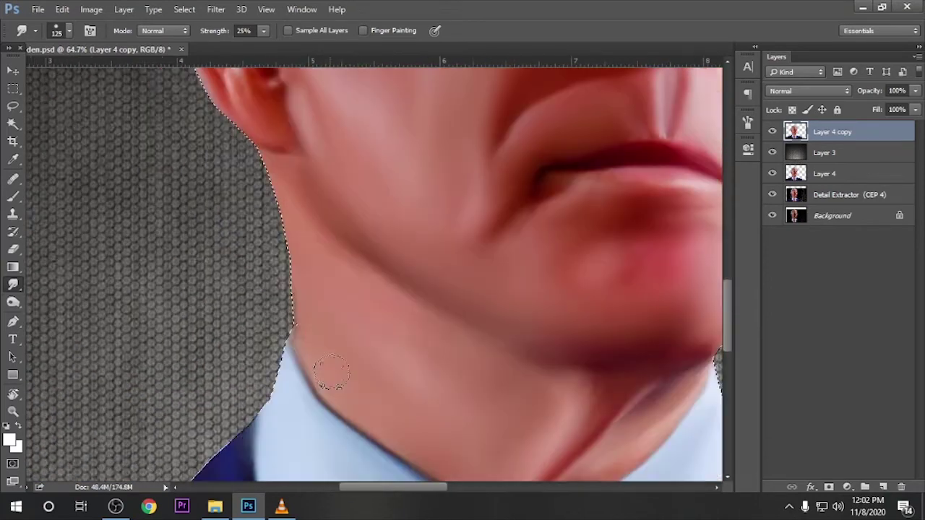
{"action": "left_click_drag", "start_coordinate": [296, 160], "coordinate": [431, 377]}
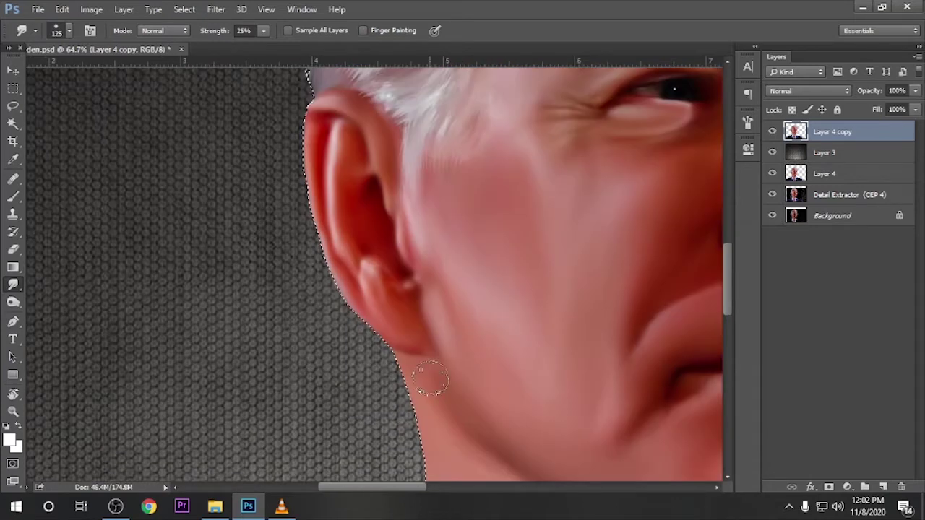
{"action": "key", "text": "bracketleft"}
{"action": "key", "text": "bracketleft"}
{"action": "key", "text": "bracketleft"}
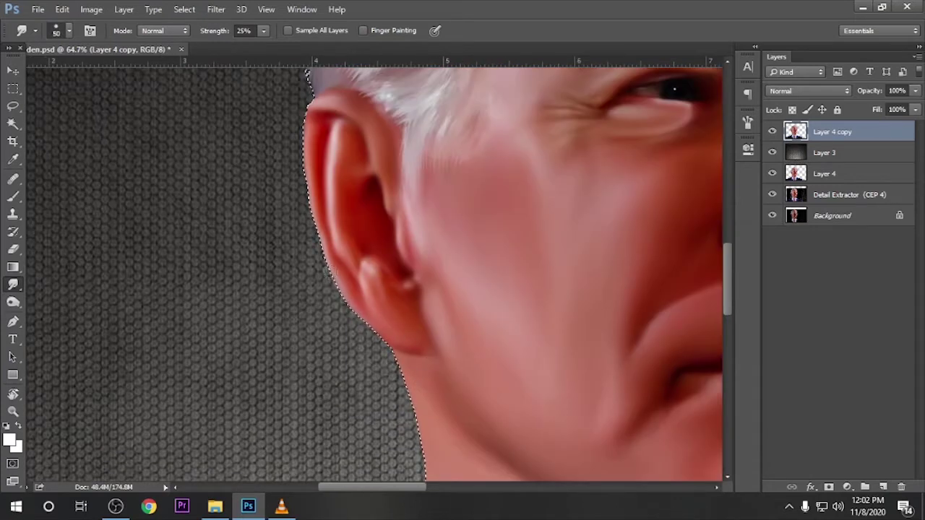
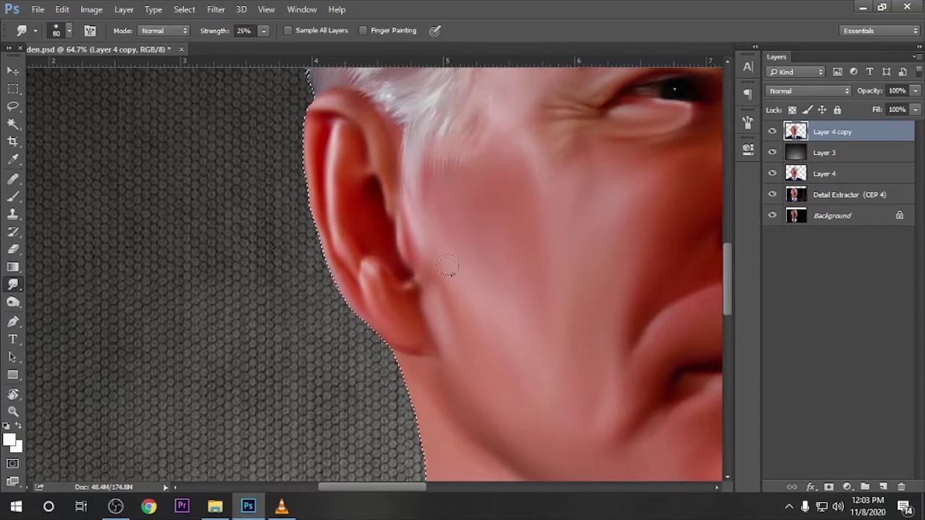
Pick a 70 px bristle brush for the Smudge tool and smudge the hair along the top of the head.
{"action": "scroll", "coordinate": [504, 234], "scroll_direction": "down", "scroll_amount": 5}
{"action": "scroll", "coordinate": [453, 258], "scroll_direction": "up", "scroll_amount": 5}
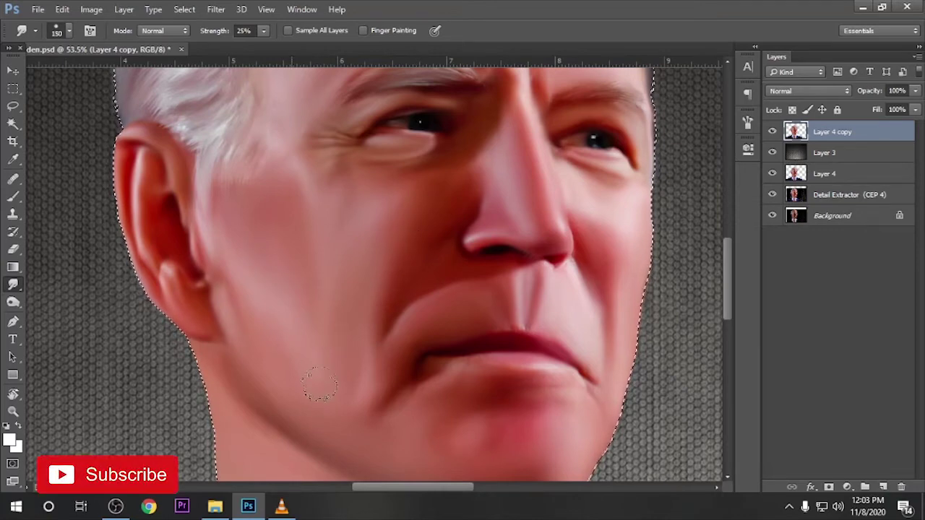
{"action": "scroll", "coordinate": [460, 426], "scroll_direction": "down", "scroll_amount": 2}
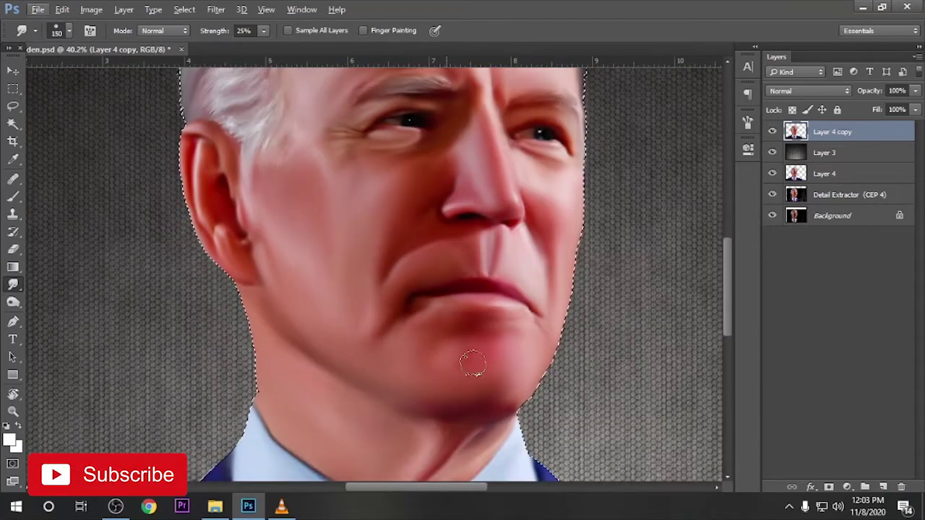
{"action": "scroll", "coordinate": [458, 396], "scroll_direction": "down", "scroll_amount": 3}
{"action": "scroll", "coordinate": [282, 199], "scroll_direction": "up", "scroll_amount": 2}
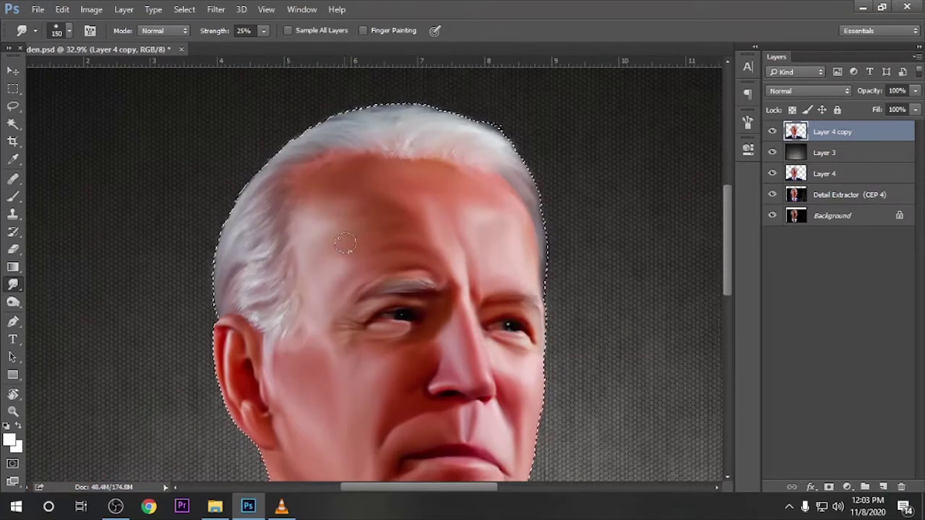
{"action": "scroll", "coordinate": [296, 199], "scroll_direction": "up", "scroll_amount": 2}
{"action": "right_click", "coordinate": [310, 200]}
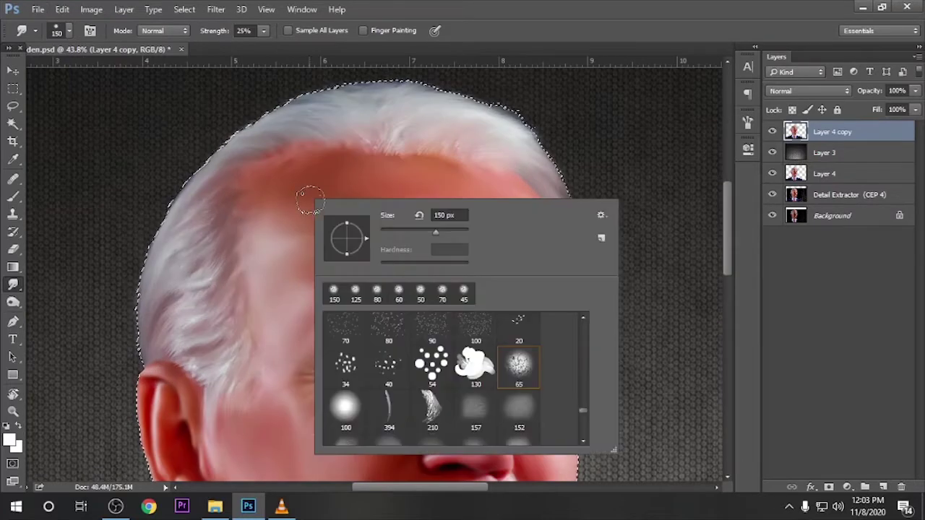
{"action": "left_click_drag", "start_coordinate": [583, 412], "coordinate": [575, 320]}
{"action": "double_click", "coordinate": [426, 378]}
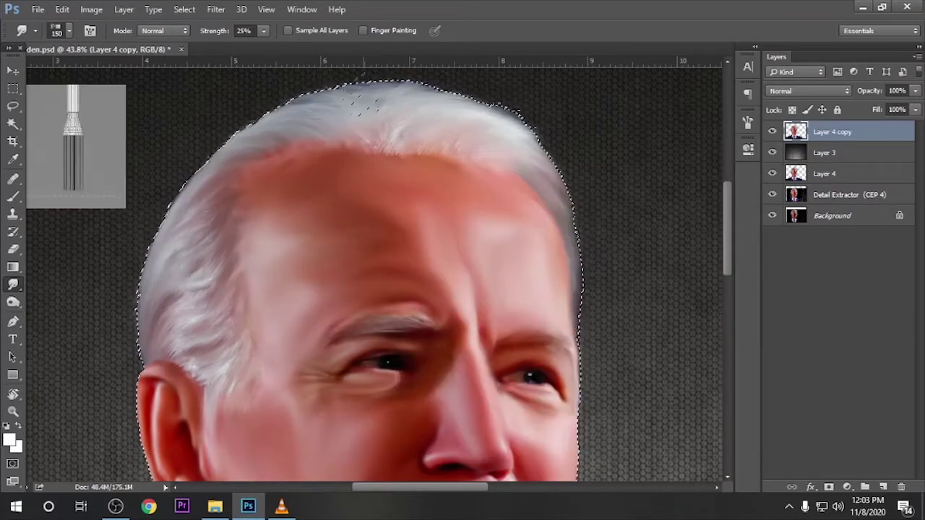
{"action": "left_click_drag", "start_coordinate": [422, 137], "coordinate": [486, 209]}
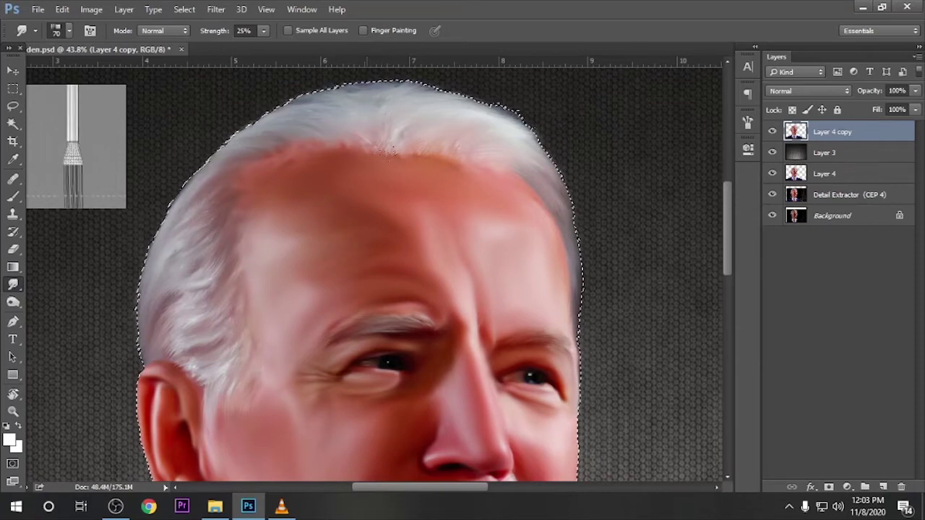
Deselect the head, then copy gradient background 28 and close its document without saving.
{"action": "key", "text": "v"}
{"action": "scroll", "coordinate": [352, 203], "scroll_direction": "down", "scroll_amount": 3}
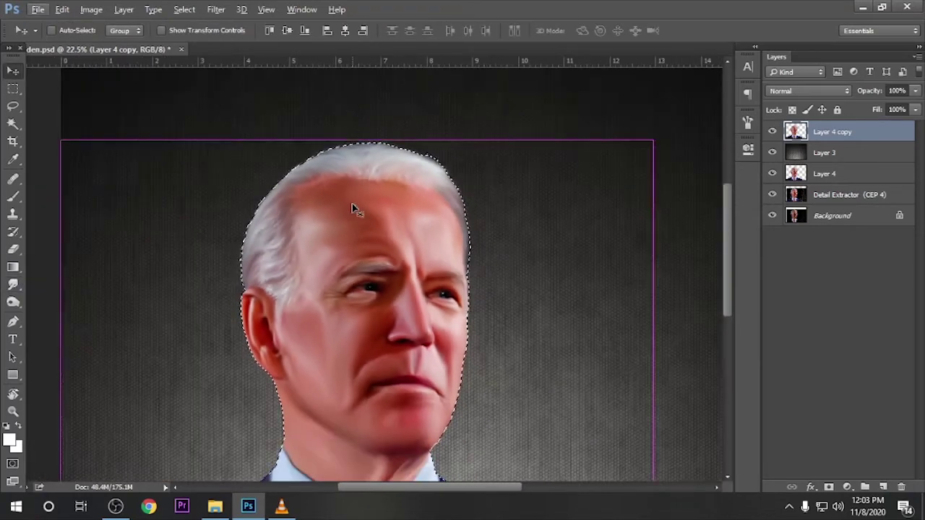
{"action": "key", "text": "ctrl+d"}
{"action": "scroll", "coordinate": [384, 235], "scroll_direction": "down", "scroll_amount": 2}
{"action": "left_click", "coordinate": [214, 505]}
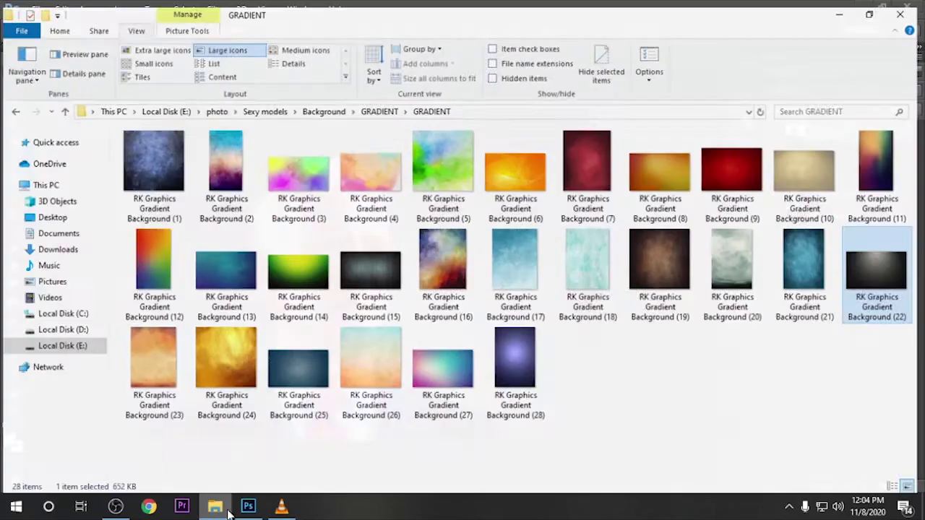
{"action": "left_click_drag", "start_coordinate": [518, 354], "coordinate": [503, 18]}
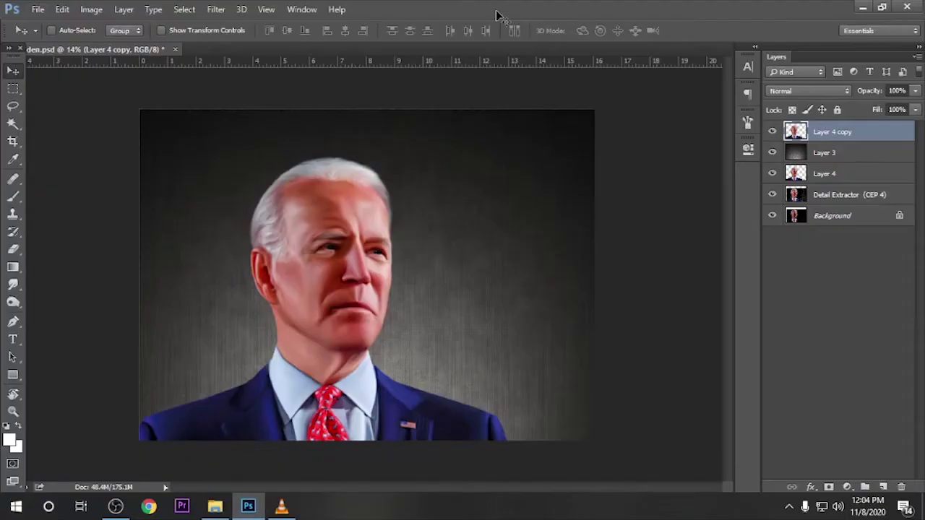
{"action": "left_click", "coordinate": [692, 471]}
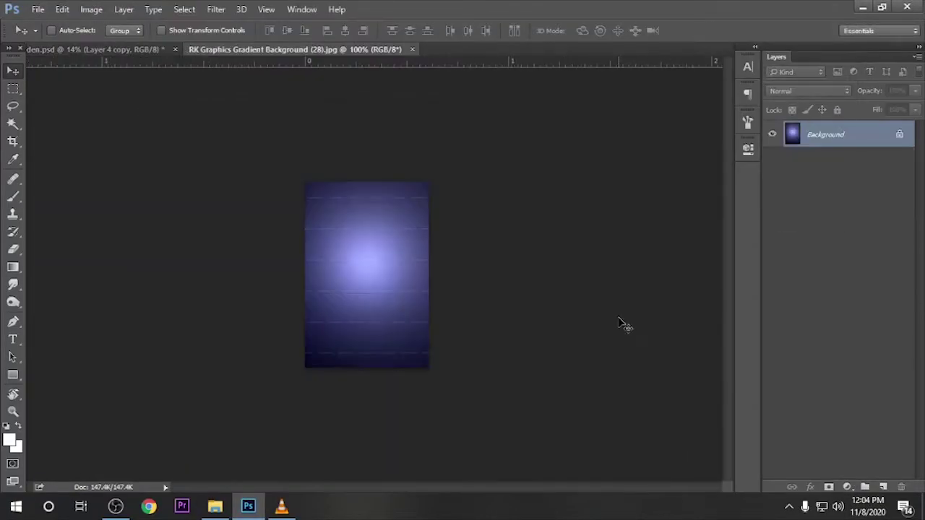
{"action": "left_click", "coordinate": [411, 49]}
{"action": "left_click", "coordinate": [474, 205]}
Paste the gradient as Layer 5, stretch it across the canvas, and place it under Layer 4 copy.
{"action": "key", "text": "ctrl+v"}
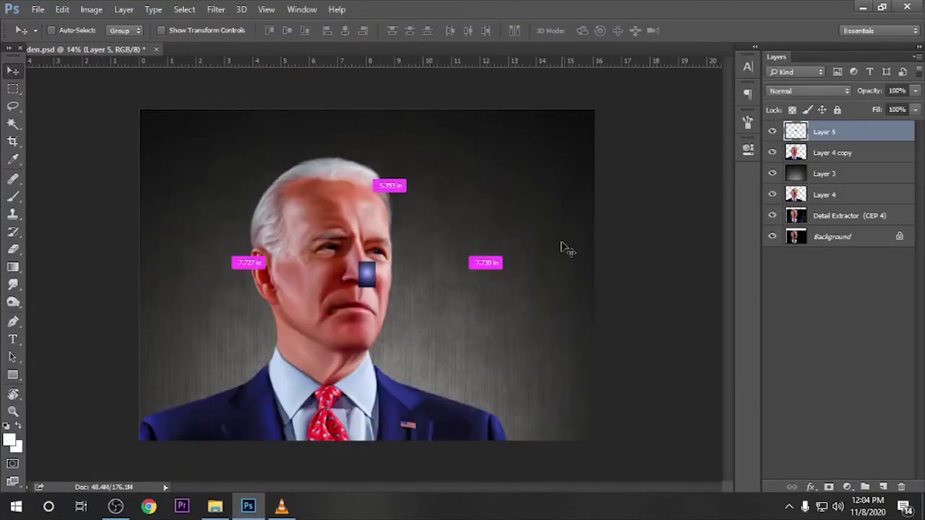
{"action": "key", "text": "ctrl+t"}
{"action": "mouse_move", "coordinate": [374, 262]}
{"action": "left_mouse_down"}
{"action": "mouse_move", "coordinate": [578, 113]}
{"action": "mouse_move", "coordinate": [584, 475]}
{"action": "mouse_move", "coordinate": [602, 122]}
{"action": "left_mouse_up"}
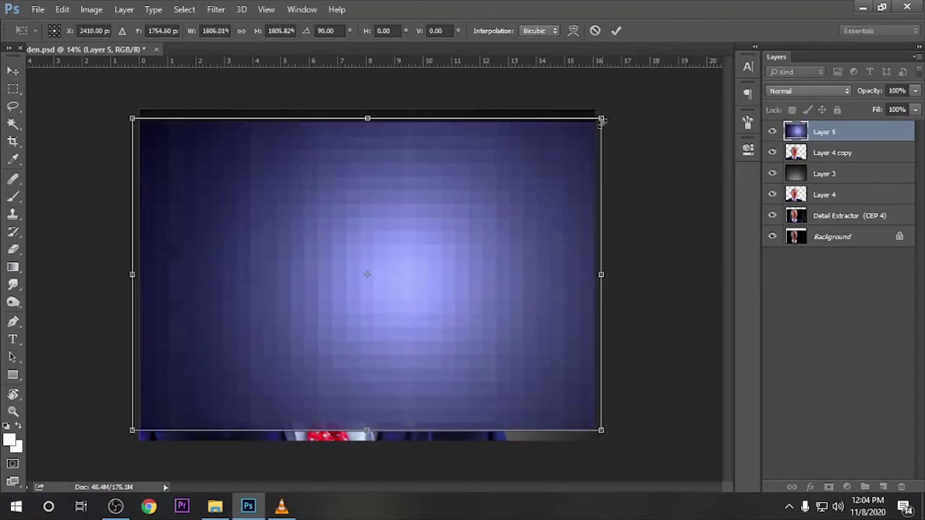
{"action": "key", "text": "Return"}
{"action": "left_click_drag", "start_coordinate": [824, 132], "coordinate": [843, 161]}
Set the gradient layer to Darken after trying Multiply, then return to File Explorer.
{"action": "left_click", "coordinate": [808, 90]}
{"action": "left_click", "coordinate": [814, 116]}
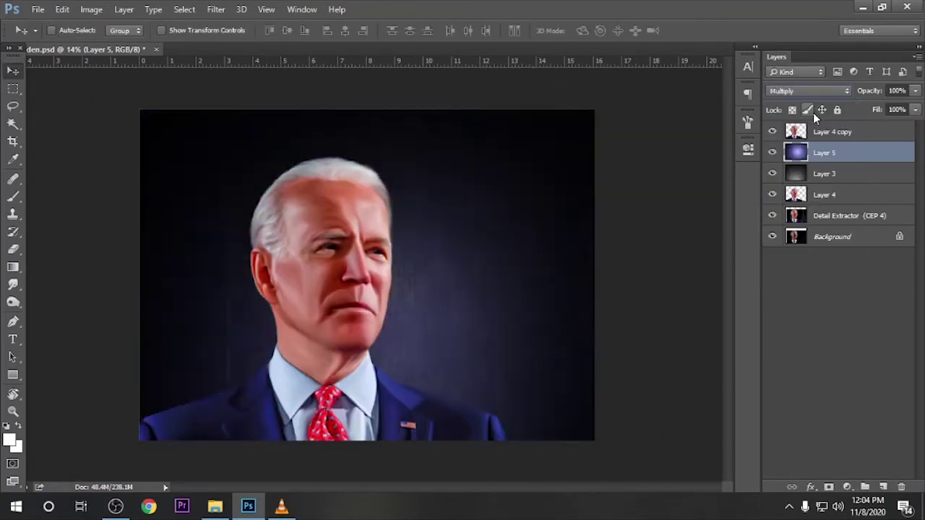
{"action": "key", "text": "Down"}
{"action": "key", "text": "Down"}
{"action": "key", "text": "Down"}
{"action": "key", "text": "Down"}
{"action": "key", "text": "Down"}
{"action": "key", "text": "Down"}
{"action": "key", "text": "Down"}
{"action": "key", "text": "Down"}
{"action": "key", "text": "Down"}
{"action": "key", "text": "Down"}
{"action": "key", "text": "Down"}
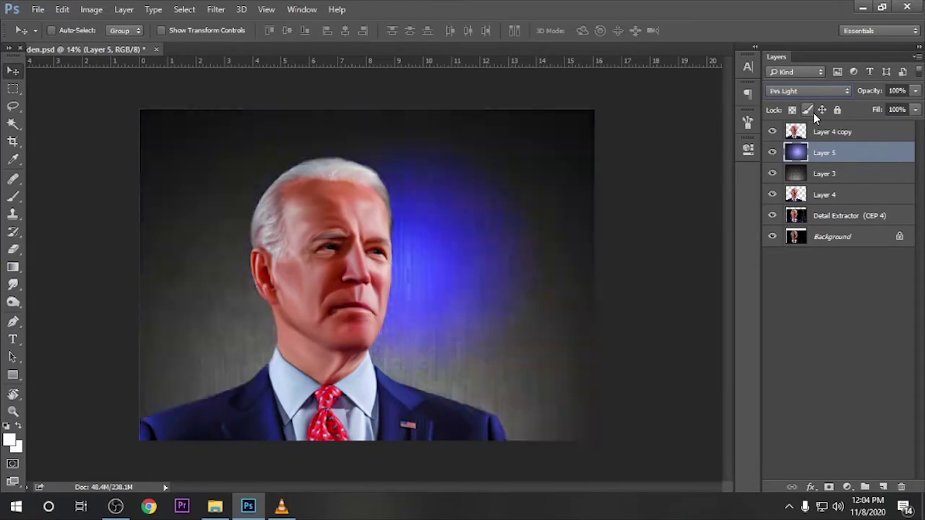
{"action": "left_click", "coordinate": [808, 91]}
{"action": "left_click", "coordinate": [795, 107]}
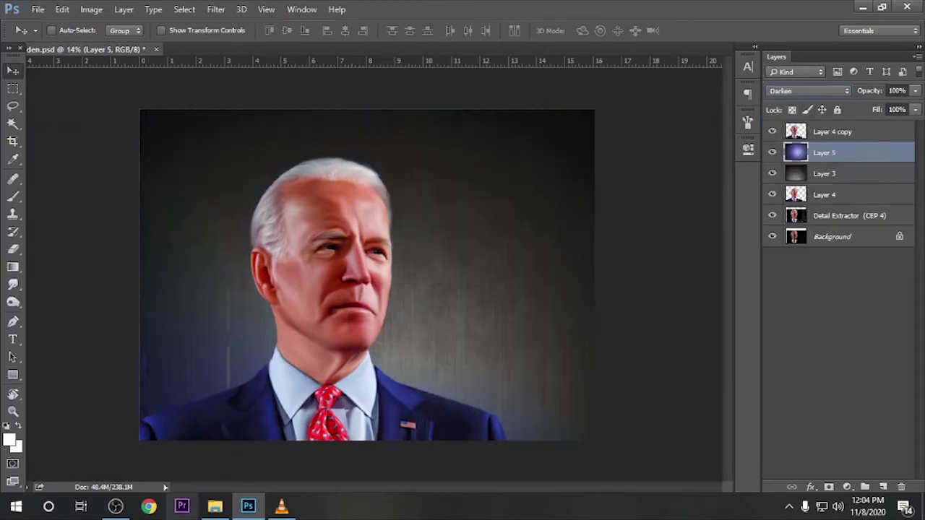
{"action": "left_click", "coordinate": [214, 505]}
{"action": "left_click", "coordinate": [56, 228]}
Copy the American flag image from Downloads into the portrait and enlarge it to cover the canvas.
{"action": "left_click", "coordinate": [55, 245]}
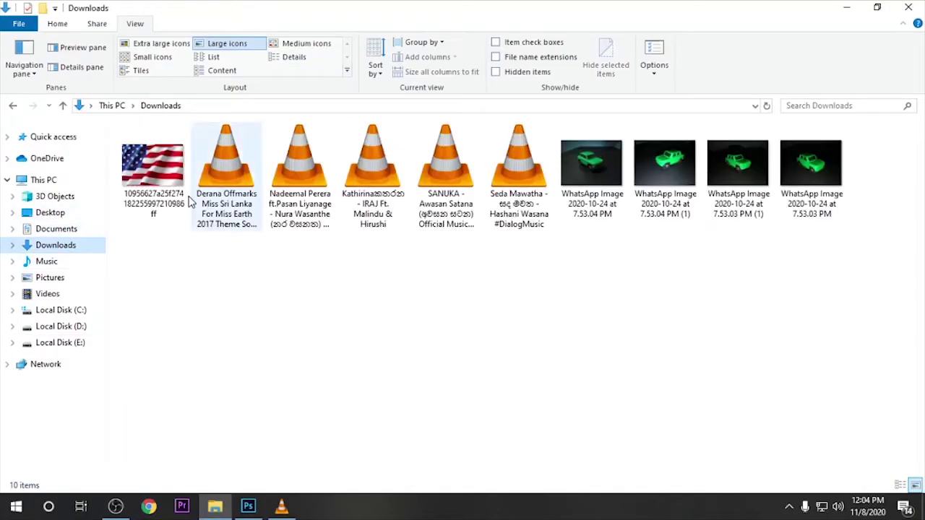
{"action": "left_click_drag", "start_coordinate": [153, 166], "coordinate": [547, 128]}
{"action": "key", "text": "ctrl+a"}
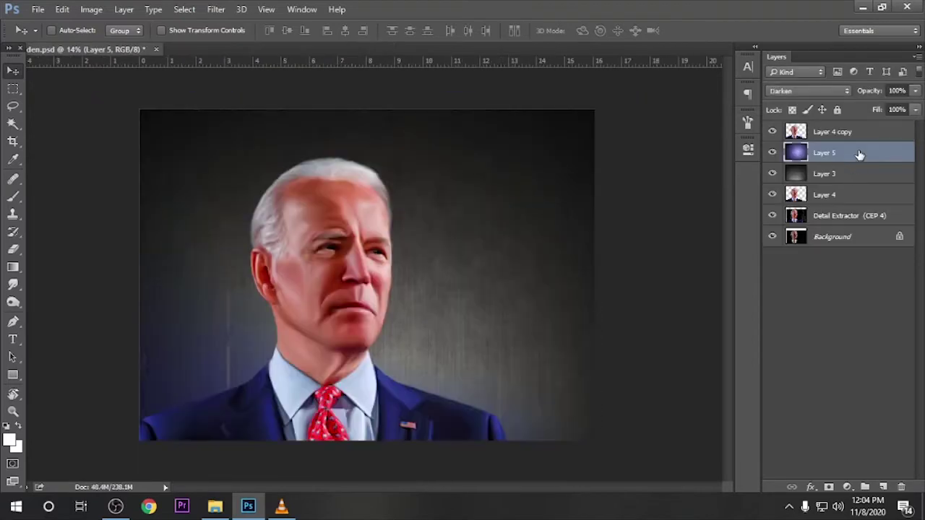
{"action": "key", "text": "ctrl+v"}
{"action": "key", "text": "ctrl+t"}
{"action": "left_click_drag", "start_coordinate": [466, 205], "coordinate": [601, 135]}
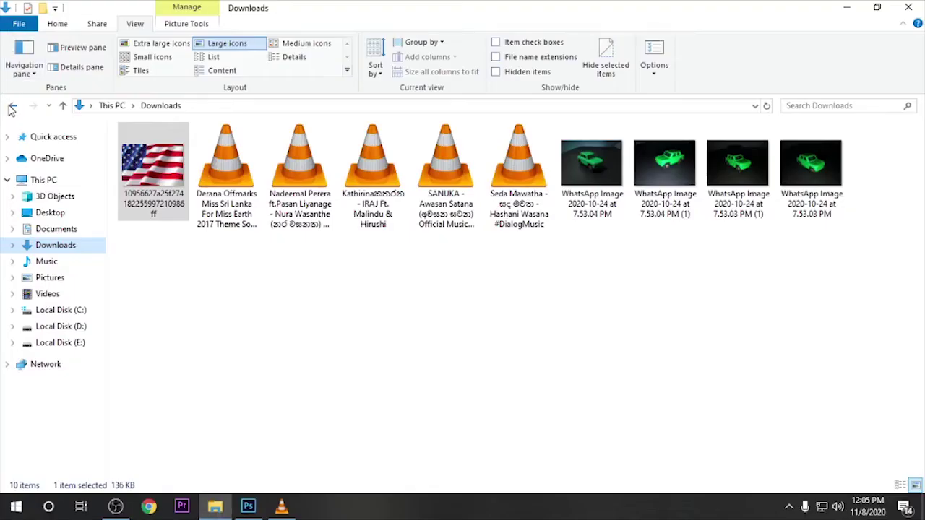
Open Gradient Background (11) from the gradient folder in Photoshop.
{"action": "left_click", "coordinate": [11, 106]}
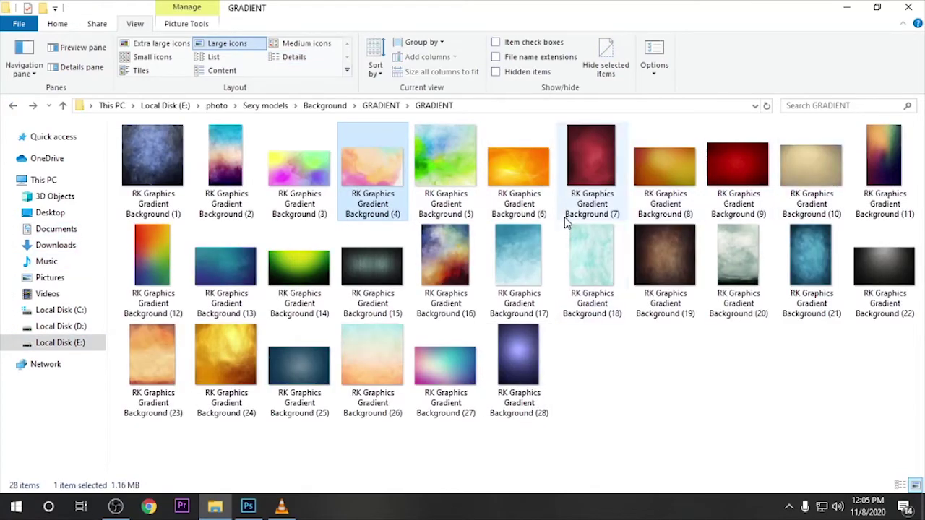
{"action": "left_click", "coordinate": [519, 173]}
{"action": "left_click", "coordinate": [663, 173]}
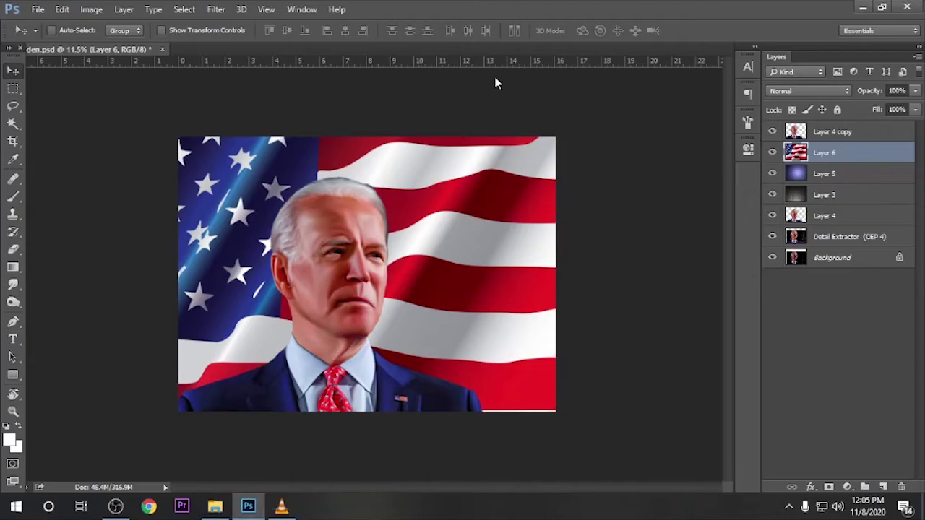
{"action": "left_click_drag", "start_coordinate": [881, 169], "coordinate": [495, 82]}
Close the gradient 11 document and back out of an accidental grouping of the flag layer.
{"action": "key", "text": "Return"}
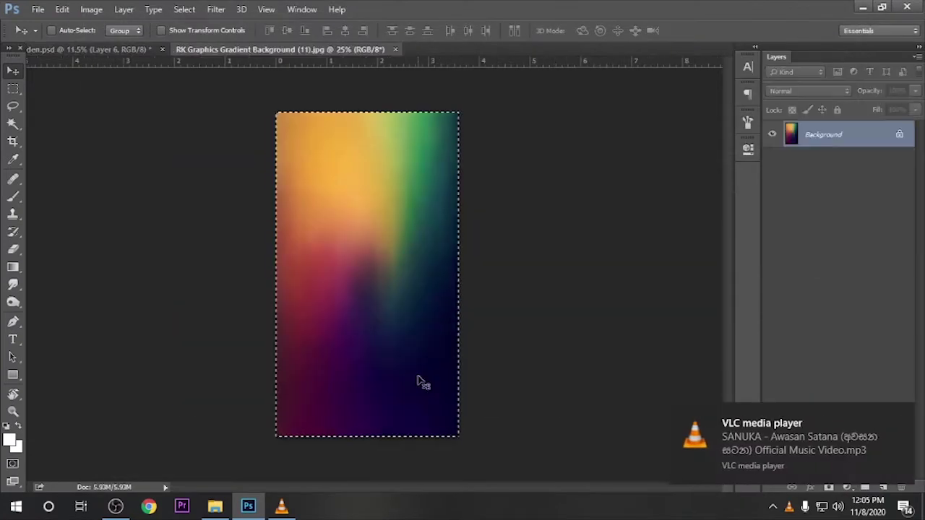
{"action": "key", "text": "ctrl+w"}
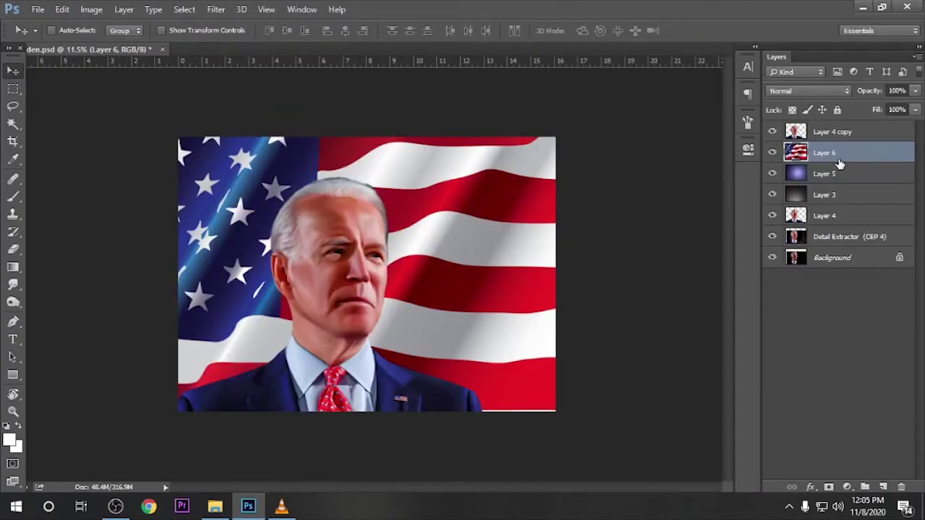
{"action": "key", "text": "ctrl+g"}
{"action": "key", "text": "ctrl+t"}
{"action": "key", "text": "Return"}
Paste the rainbow gradient as Layer 7 and enlarge it to fill the canvas, undoing a rotation.
{"action": "key", "text": "ctrl+v"}
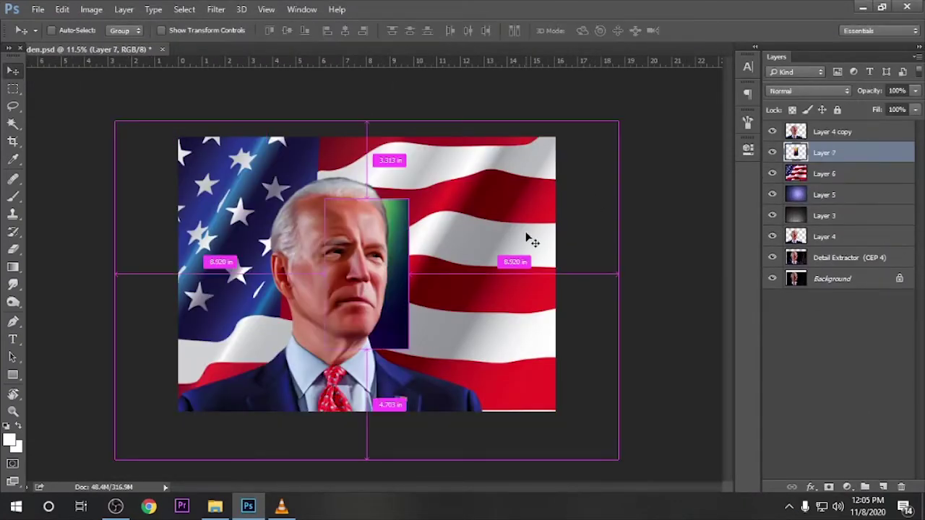
{"action": "key", "text": "ctrl+t"}
{"action": "mouse_move", "coordinate": [442, 233]}
{"action": "left_mouse_down"}
{"action": "mouse_move", "coordinate": [448, 249]}
{"action": "mouse_move", "coordinate": [691, 140]}
{"action": "left_mouse_up"}
{"action": "key", "text": "ctrl+z"}
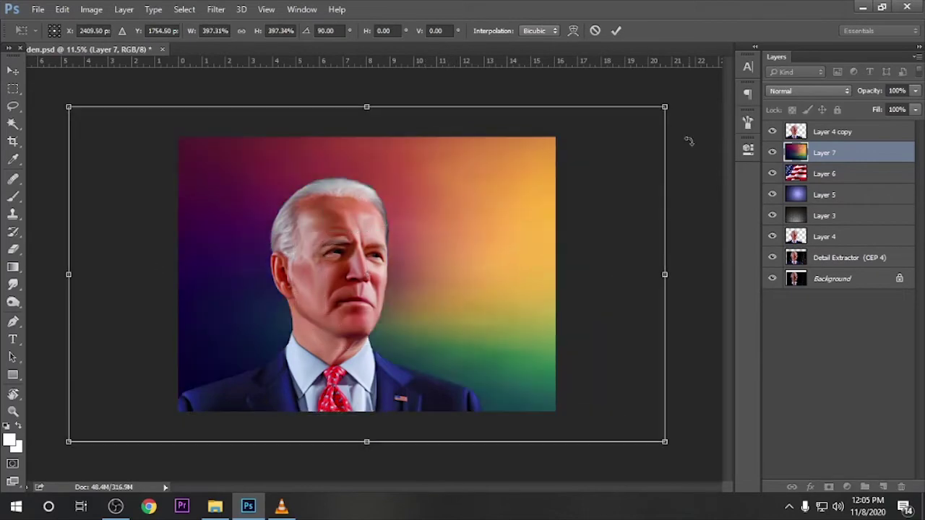
{"action": "key", "text": "Return"}
Hide the rainbow gradient and try the Lighten blend mode on the flag layer.
{"action": "left_click", "coordinate": [772, 152]}
{"action": "left_click", "coordinate": [816, 173]}
{"action": "left_click", "coordinate": [808, 91]}
{"action": "left_click", "coordinate": [795, 132]}
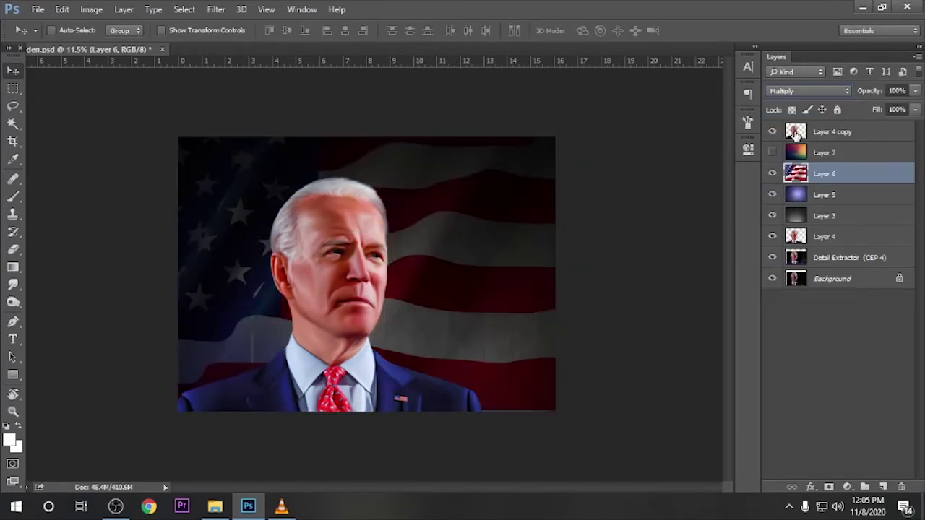
{"action": "key", "text": "Down"}
{"action": "key", "text": "Down"}
{"action": "key", "text": "Down"}
{"action": "key", "text": "Down"}
{"action": "key", "text": "Down"}
{"action": "key", "text": "Down"}
{"action": "key", "text": "Down"}
{"action": "key", "text": "Down"}
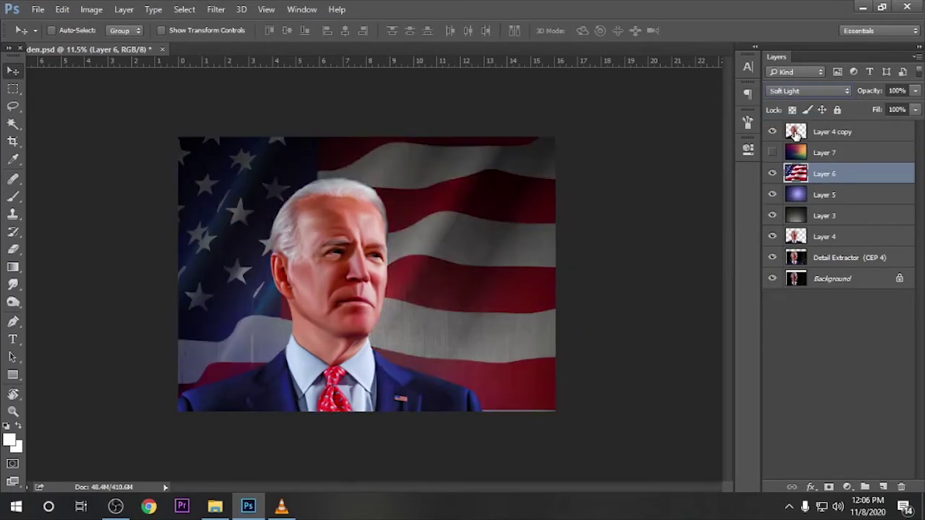
{"action": "key", "text": "Down"}
{"action": "key", "text": "Down"}
{"action": "key", "text": "Down"}
{"action": "key", "text": "Down"}
{"action": "key", "text": "Down"}
{"action": "key", "text": "Down"}
{"action": "key", "text": "Down"}
{"action": "key", "text": "Down"}
{"action": "key", "text": "Down"}
{"action": "key", "text": "Down"}
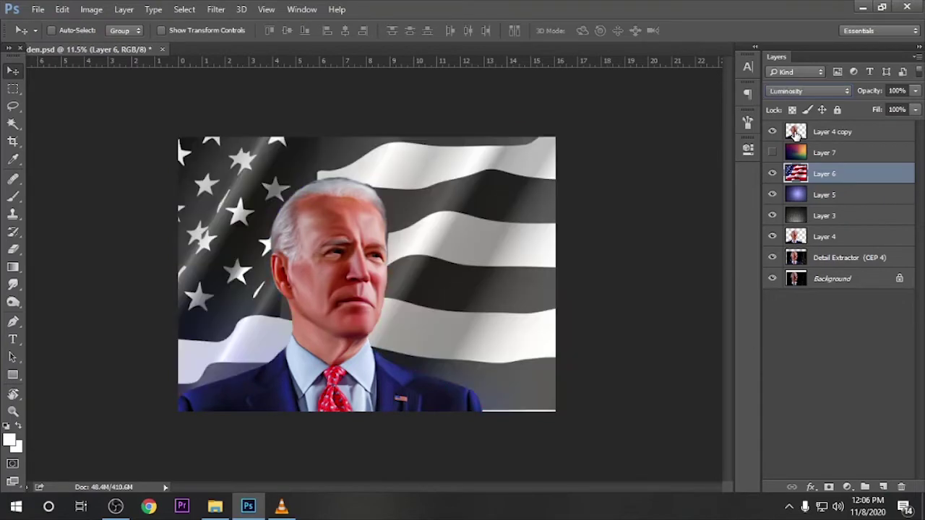
Try Dissolve and Multiply on the flag layer while lowering its opacity.
{"action": "left_click", "coordinate": [807, 91]}
{"action": "left_click", "coordinate": [785, 105]}
{"action": "left_click_drag", "start_coordinate": [893, 108], "coordinate": [877, 108]}
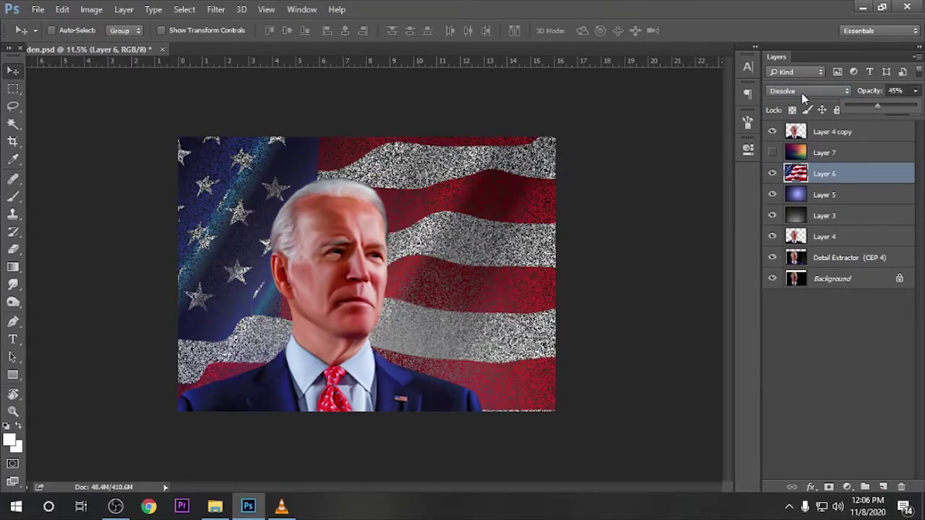
{"action": "left_click", "coordinate": [808, 91]}
{"action": "left_click", "coordinate": [795, 118]}
{"action": "left_click", "coordinate": [807, 91]}
{"action": "left_click", "coordinate": [794, 126]}
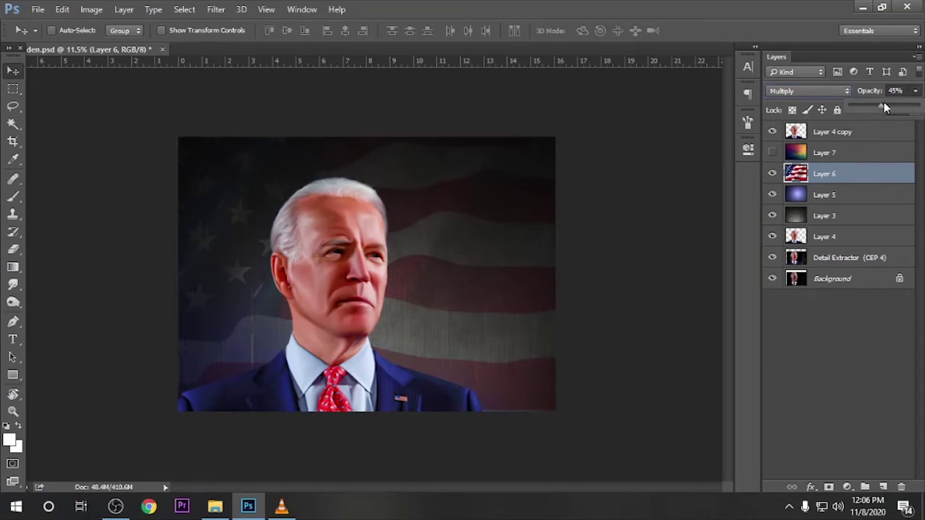
Show the rainbow gradient in Multiply mode and set the flag layer back to Normal.
{"action": "left_click", "coordinate": [772, 152]}
{"action": "left_click", "coordinate": [823, 152]}
{"action": "left_click", "coordinate": [807, 92]}
{"action": "left_click", "coordinate": [826, 130]}
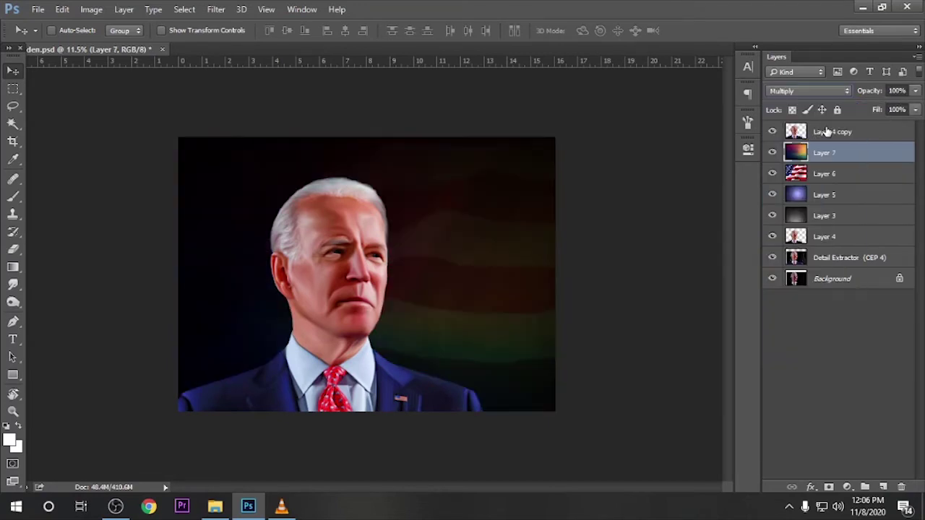
{"action": "left_click", "coordinate": [830, 175]}
{"action": "left_click", "coordinate": [808, 91]}
{"action": "left_click", "coordinate": [794, 101]}
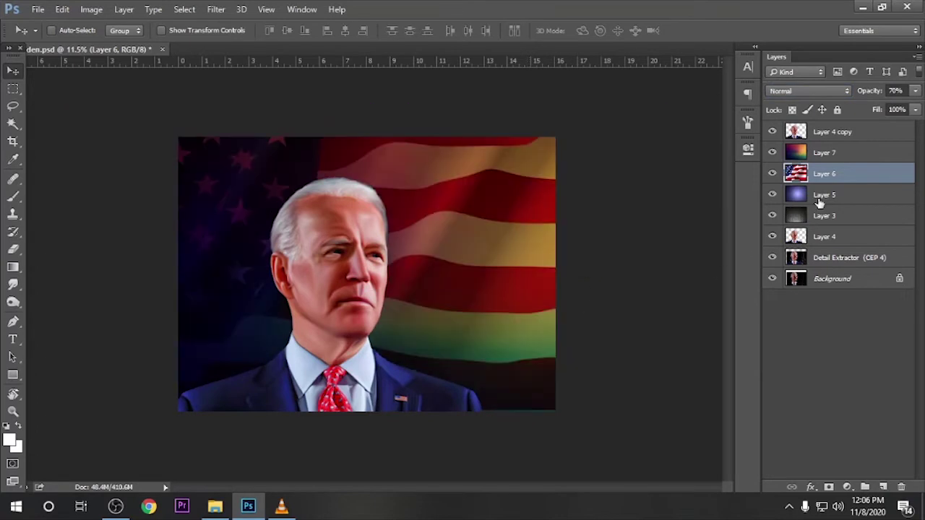
Stretch Layer 7 beyond the canvas edges and shift it to the right.
{"action": "left_click", "coordinate": [823, 152]}
{"action": "key", "text": "ctrl+t"}
{"action": "scroll", "coordinate": [568, 248], "scroll_direction": "down", "scroll_amount": 2}
{"action": "left_click_drag", "start_coordinate": [687, 123], "coordinate": [588, 134]}
{"action": "left_click_drag", "start_coordinate": [534, 290], "coordinate": [618, 289]}
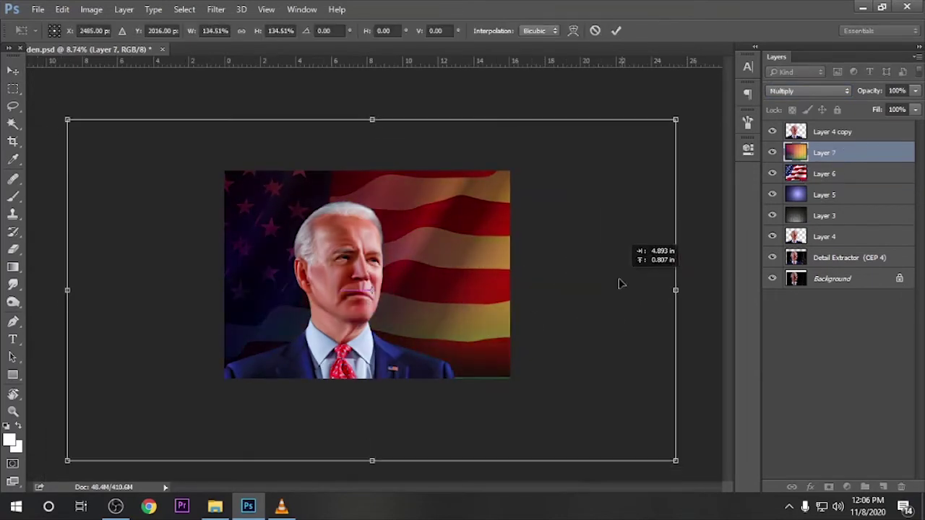
{"action": "key", "text": "Return"}
Delete Layer 5 and set Layer 7 to Multiply after cycling through blend modes.
{"action": "left_click_drag", "start_coordinate": [823, 194], "coordinate": [851, 175]}
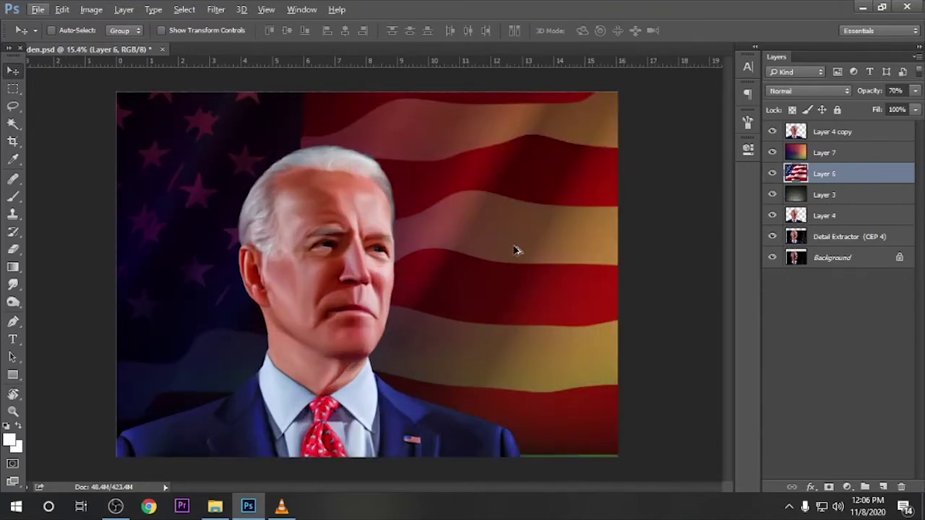
{"action": "key", "text": "Down"}
{"action": "key", "text": "Down"}
{"action": "key", "text": "Down"}
{"action": "key", "text": "Down"}
{"action": "key", "text": "Down"}
{"action": "key", "text": "Down"}
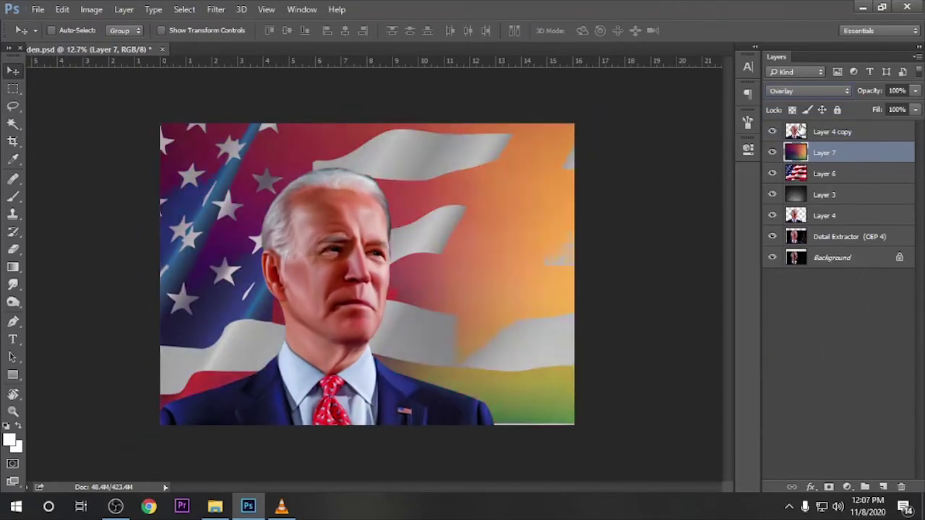
{"action": "key", "text": "Down"}
{"action": "key", "text": "Down"}
{"action": "key", "text": "Down"}
{"action": "key", "text": "Down"}
{"action": "key", "text": "Down"}
{"action": "key", "text": "Down"}
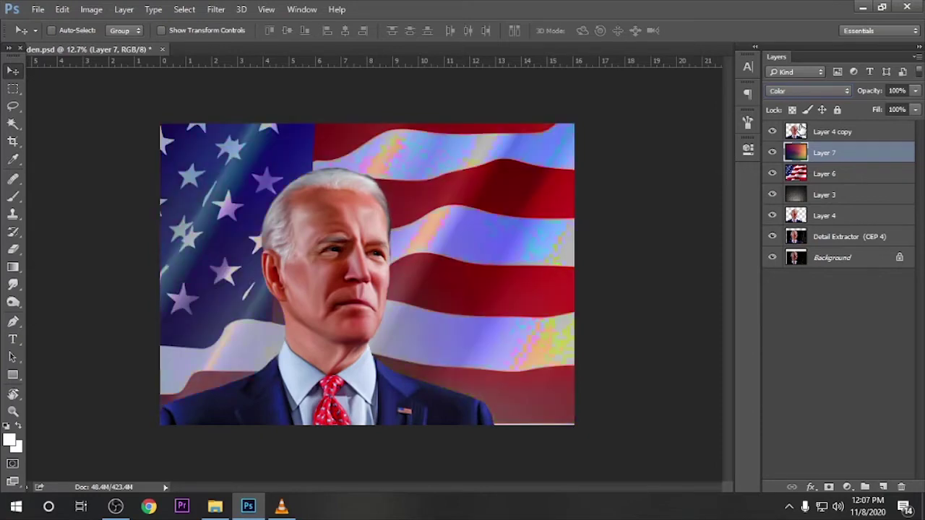
{"action": "key", "text": "Down"}
{"action": "key", "text": "Down"}
{"action": "key", "text": "Down"}
{"action": "left_click", "coordinate": [809, 92]}
{"action": "left_click", "coordinate": [777, 103]}
{"action": "left_click", "coordinate": [809, 91]}
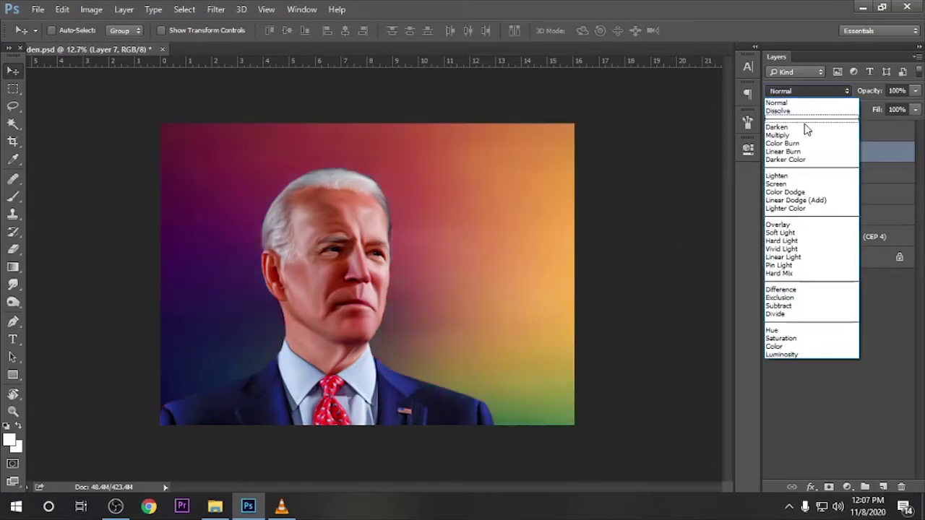
{"action": "left_click", "coordinate": [780, 135]}
Resize and reposition Layer 4 copy, Layer 4 and the Detail Extractor layer together.
{"action": "left_click", "coordinate": [831, 131]}
{"action": "left_click", "coordinate": [823, 215], "text": "ctrl"}
{"action": "left_click", "coordinate": [831, 236], "text": "ctrl"}
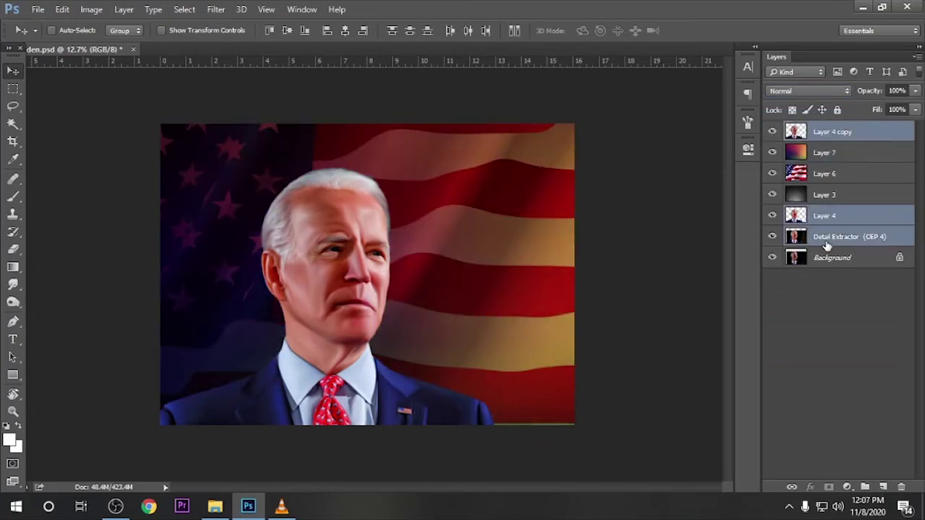
{"action": "key", "text": "ctrl+t"}
{"action": "left_click_drag", "start_coordinate": [477, 195], "coordinate": [506, 209]}
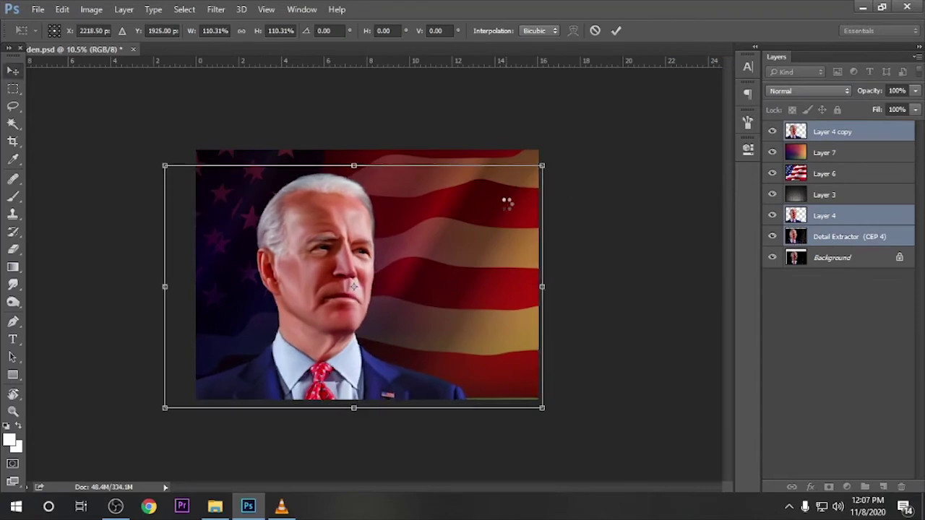
{"action": "key", "text": "Return"}
Reselect Layer 7 and dismiss Curves, then hide Layer 7 and select the flag Layer 6.
{"action": "right_click", "coordinate": [521, 201]}
{"action": "left_click", "coordinate": [535, 208]}
{"action": "scroll", "coordinate": [455, 256], "scroll_direction": "up", "scroll_amount": 2}
{"action": "key", "text": "ctrl+m"}
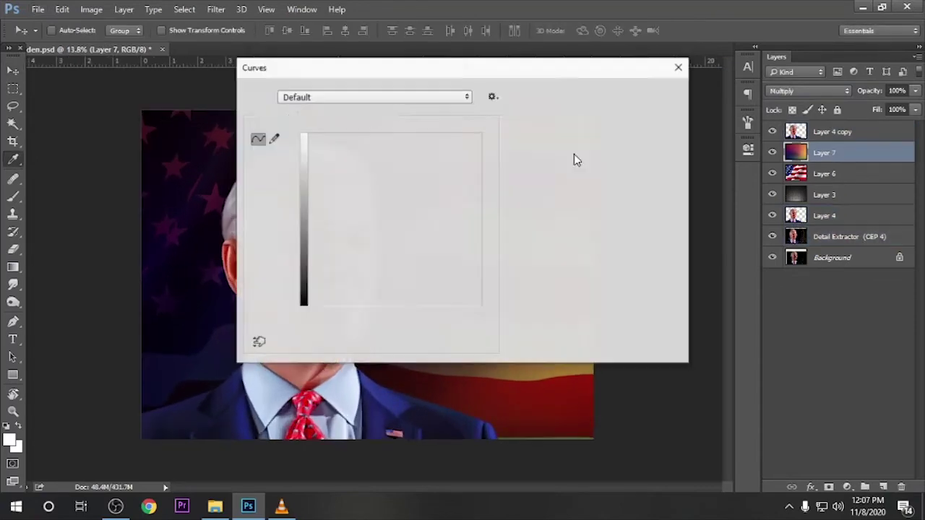
{"action": "key", "text": "Escape"}
{"action": "left_click", "coordinate": [771, 153]}
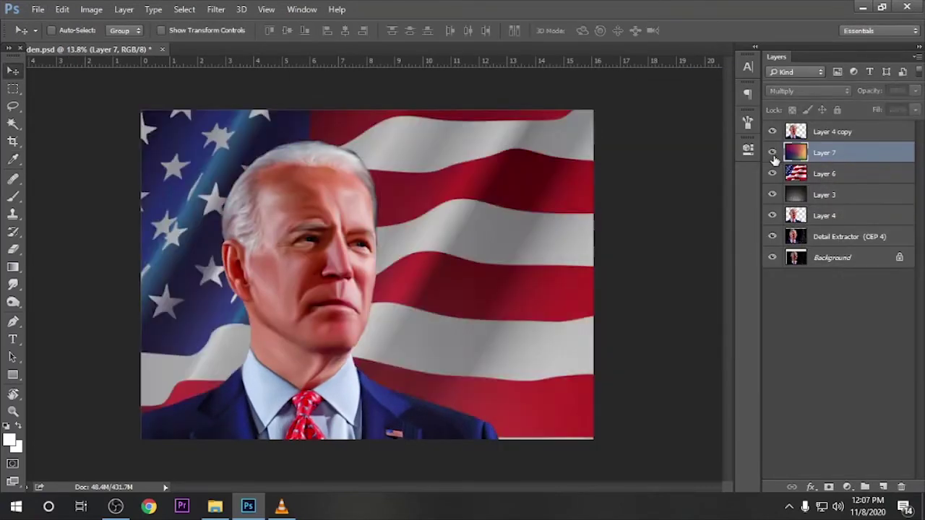
{"action": "left_click", "coordinate": [824, 173]}
Nudge the flag layer slightly into a new position.
{"action": "key", "text": "ctrl+t"}
{"action": "scroll", "coordinate": [548, 244], "scroll_direction": "down", "scroll_amount": 1}
{"action": "left_click_drag", "start_coordinate": [548, 244], "coordinate": [532, 256]}
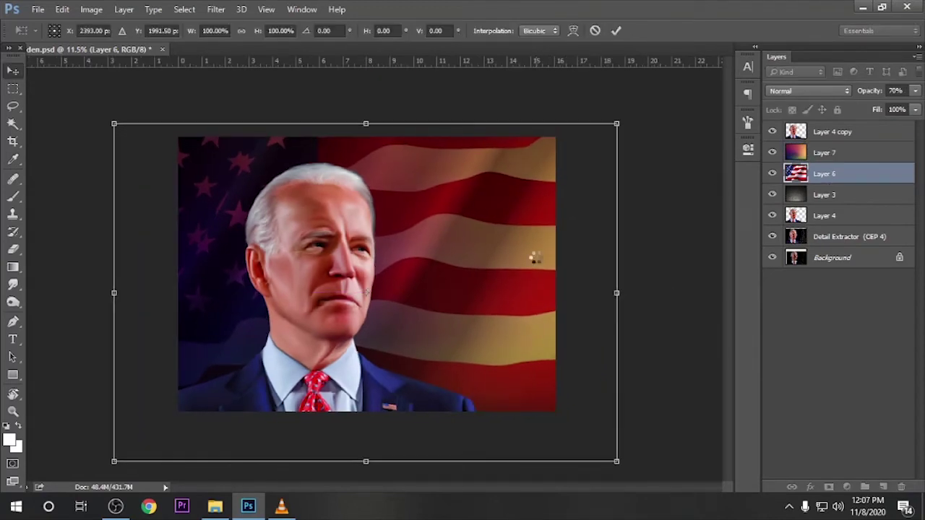
{"action": "key", "text": "Return"}
{"action": "scroll", "coordinate": [392, 185], "scroll_direction": "up", "scroll_amount": 1}
Apply a motion blur at angle 51 with reduced distance, then set a Gaussian blur radius.
{"action": "left_click", "coordinate": [212, 10]}
{"action": "mouse_move", "coordinate": [220, 146]}
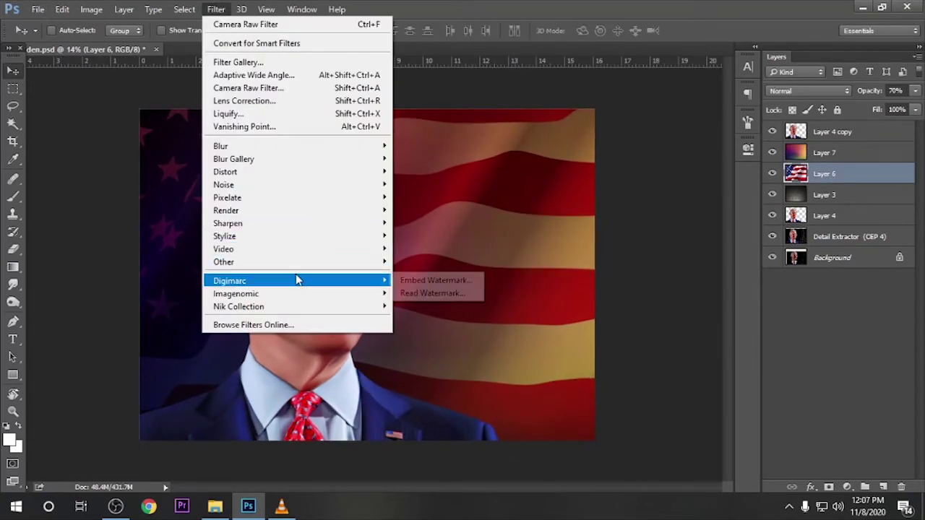
{"action": "left_click", "coordinate": [426, 222]}
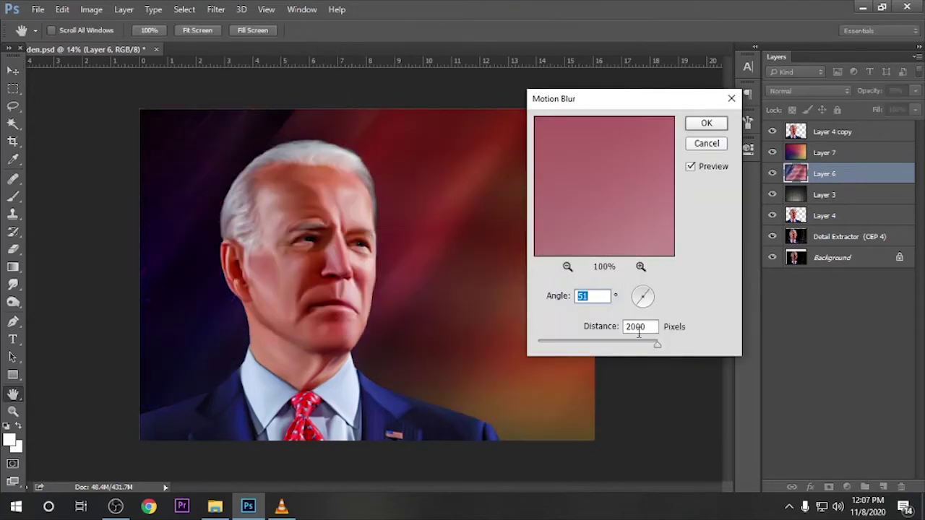
{"action": "left_click_drag", "start_coordinate": [564, 344], "coordinate": [596, 343]}
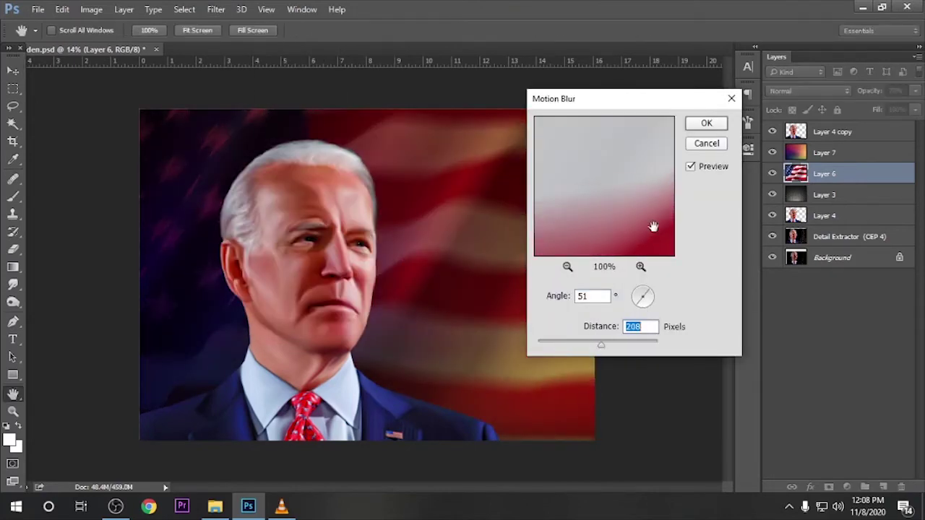
{"action": "left_click", "coordinate": [706, 124]}
{"action": "left_click", "coordinate": [216, 9]}
{"action": "left_click", "coordinate": [480, 202]}
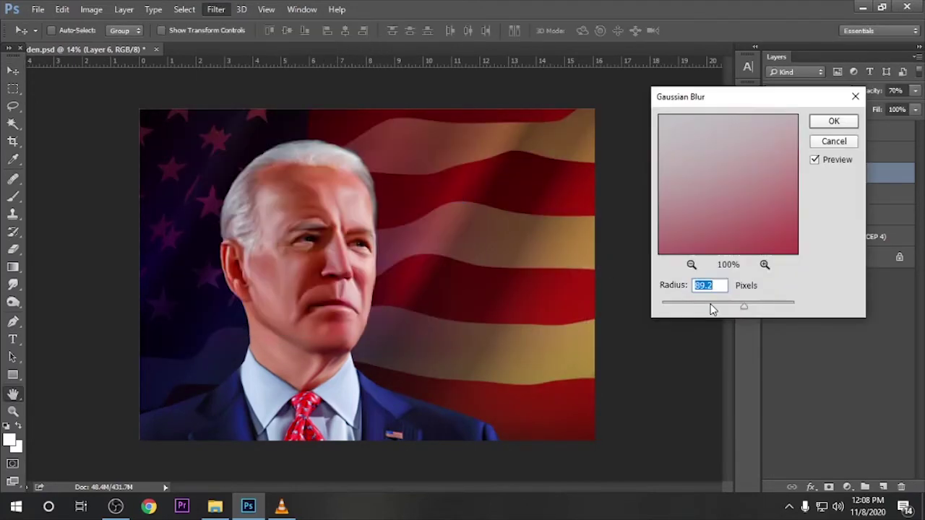
{"action": "left_click_drag", "start_coordinate": [712, 305], "coordinate": [743, 309]}
Apply the Gaussian blur to the flag, dismissing Curves and other dialogs opened by mistake.
{"action": "left_click", "coordinate": [833, 120]}
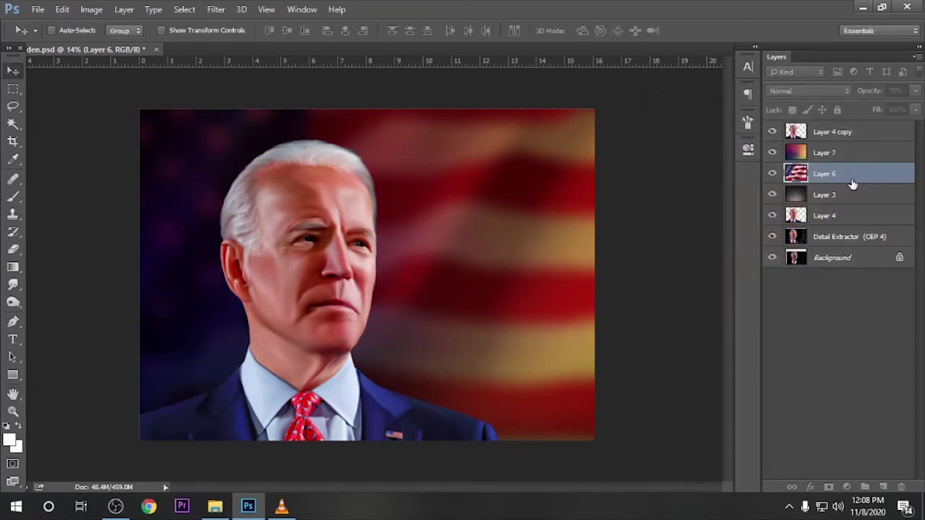
{"action": "key", "text": "ctrl+m"}
{"action": "key", "text": "Escape"}
{"action": "left_click", "coordinate": [91, 9]}
{"action": "key", "text": "Escape"}
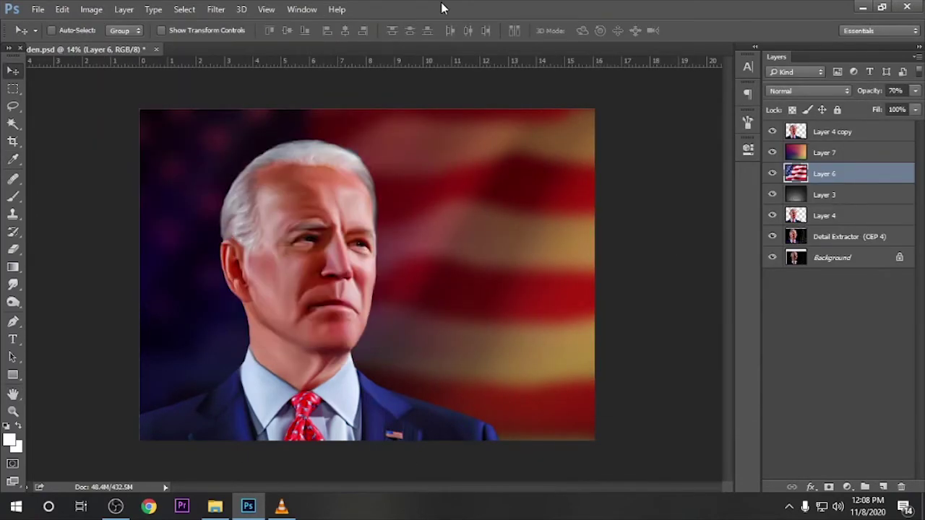
{"action": "key", "text": "ctrl+n"}
{"action": "key", "text": "Escape"}
Shift the flag's colour balance toward red with Color Balance.
{"action": "key", "text": "ctrl+b"}
{"action": "left_click_drag", "start_coordinate": [524, 138], "coordinate": [680, 200]}
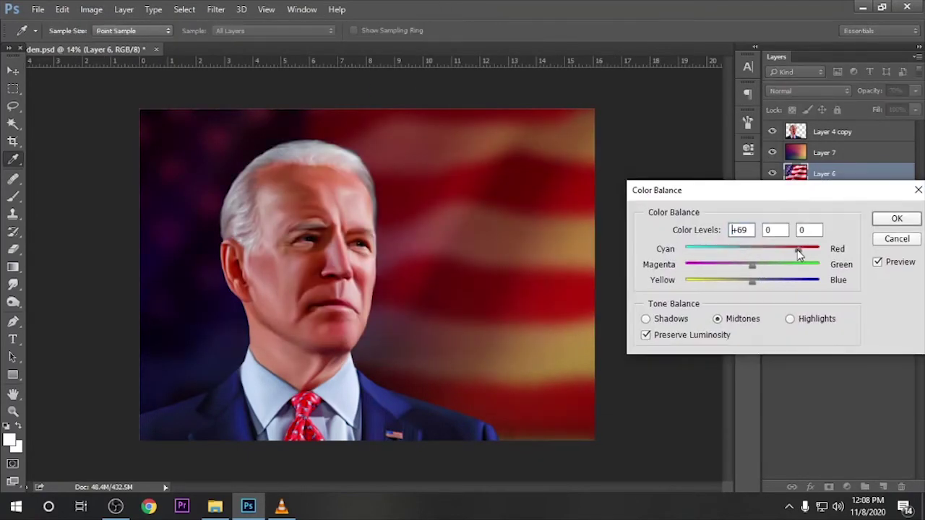
{"action": "key", "text": "Return"}
{"action": "key", "text": "v"}
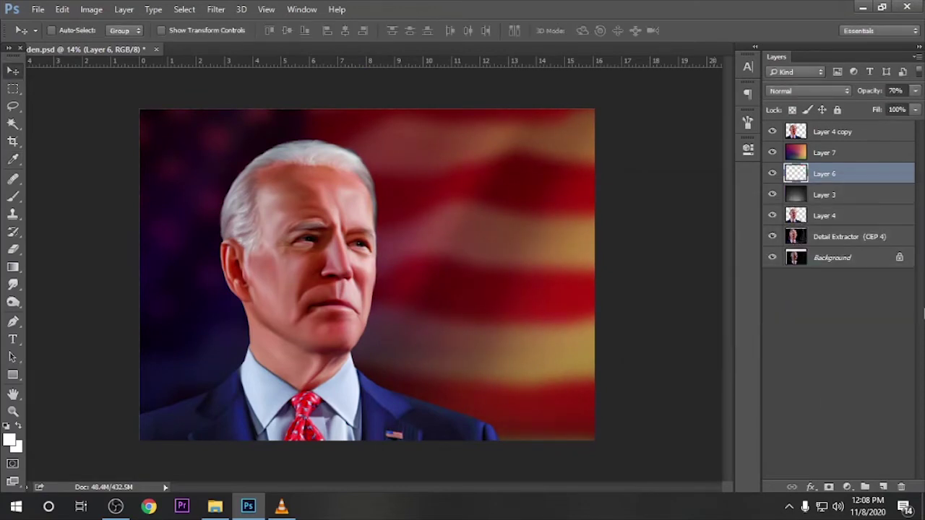
Select Layer 7 and add, then undo, a Black & White adjustment layer.
{"action": "left_click", "coordinate": [841, 153]}
{"action": "left_click", "coordinate": [846, 487]}
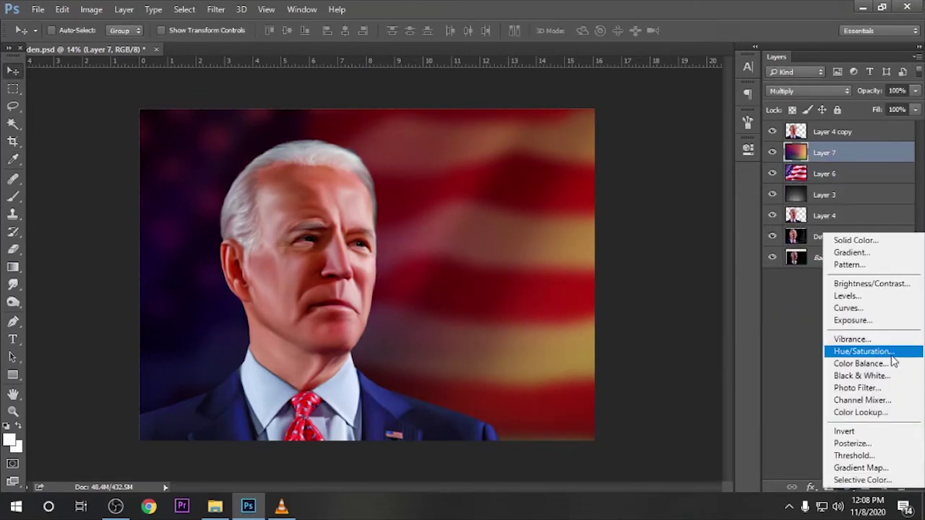
{"action": "left_click", "coordinate": [863, 376]}
{"action": "key", "text": "ctrl+z"}
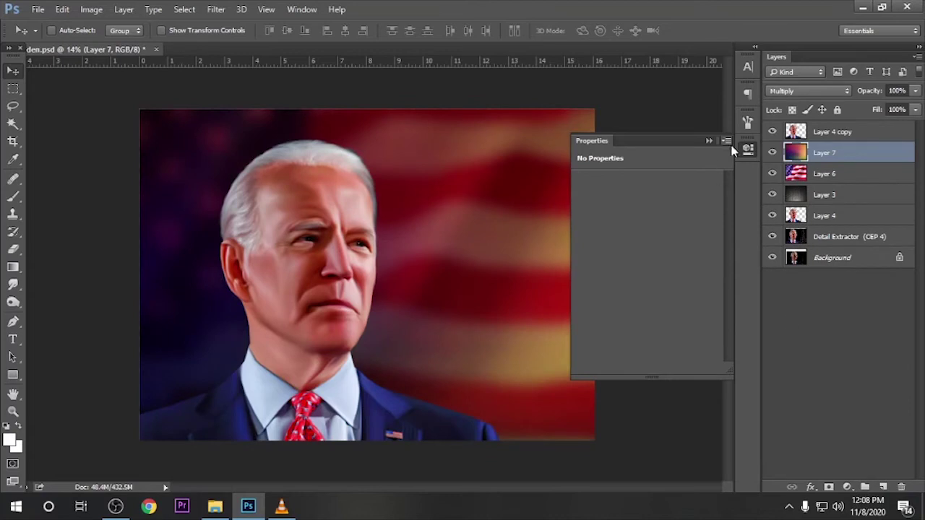
Add a linear Gradient Fill layer at 180° and 159% scale, with 41% opacity.
{"action": "left_click", "coordinate": [849, 487]}
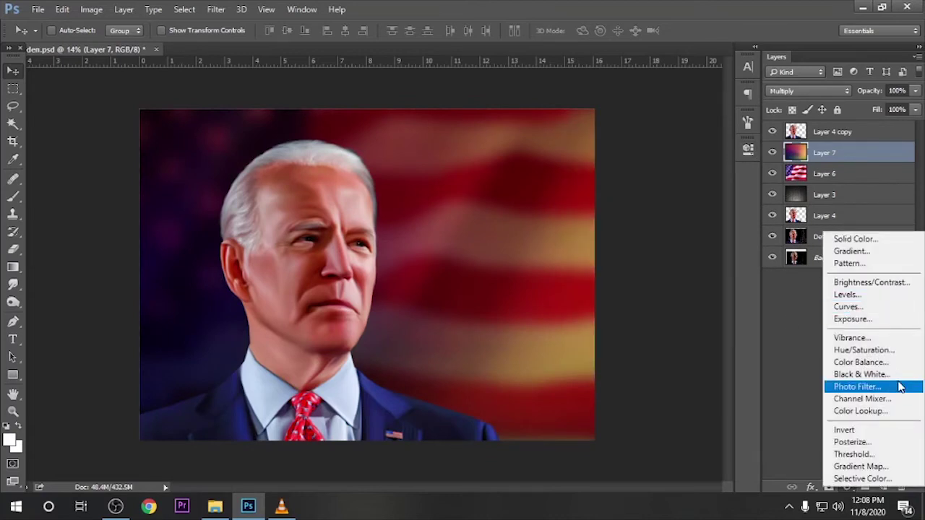
{"action": "left_click", "coordinate": [851, 251]}
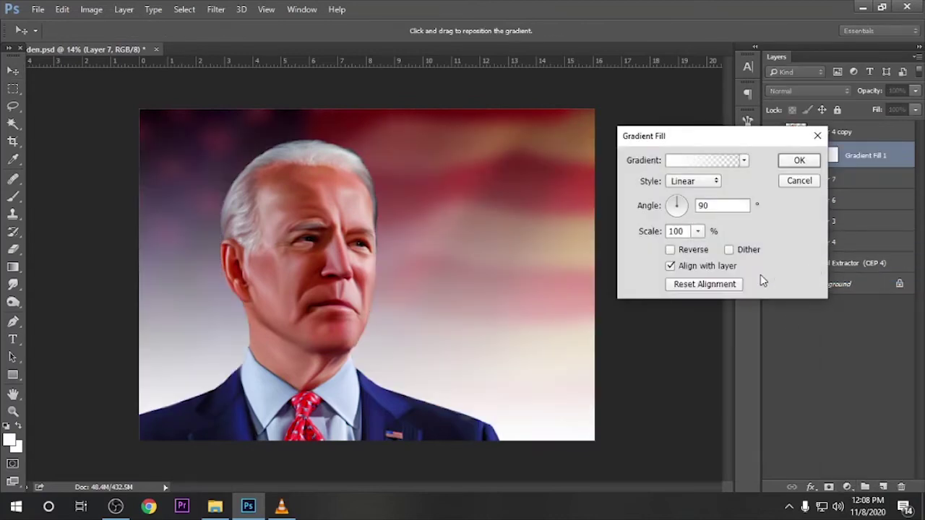
{"action": "left_click", "coordinate": [673, 210]}
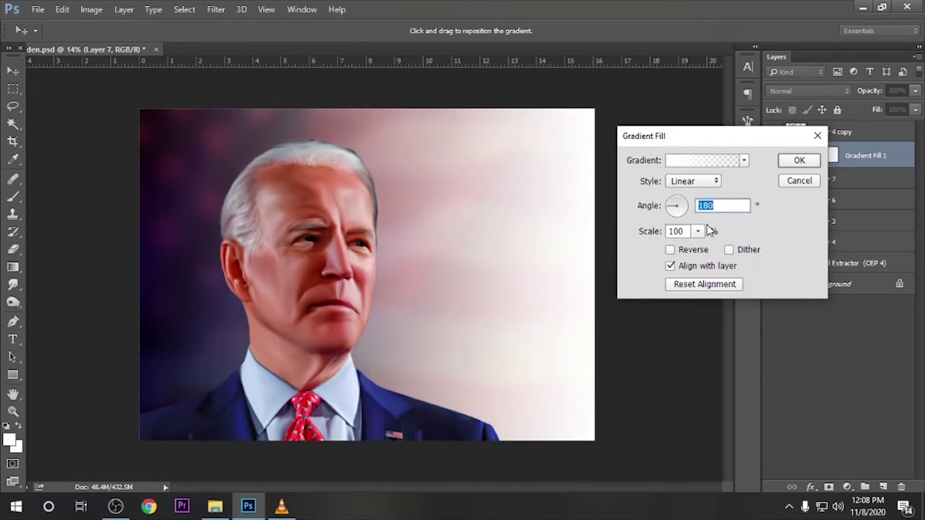
{"action": "mouse_move", "coordinate": [716, 247]}
{"action": "left_mouse_down"}
{"action": "mouse_move", "coordinate": [692, 248]}
{"action": "mouse_move", "coordinate": [700, 248]}
{"action": "left_mouse_up"}
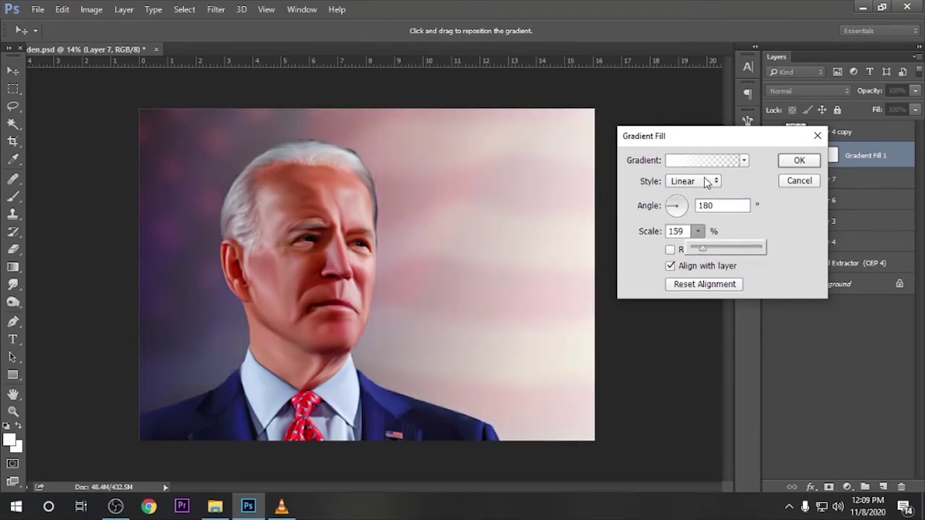
{"action": "left_click", "coordinate": [705, 182]}
{"action": "left_click", "coordinate": [696, 198]}
{"action": "left_click", "coordinate": [693, 212]}
{"action": "left_click", "coordinate": [693, 182]}
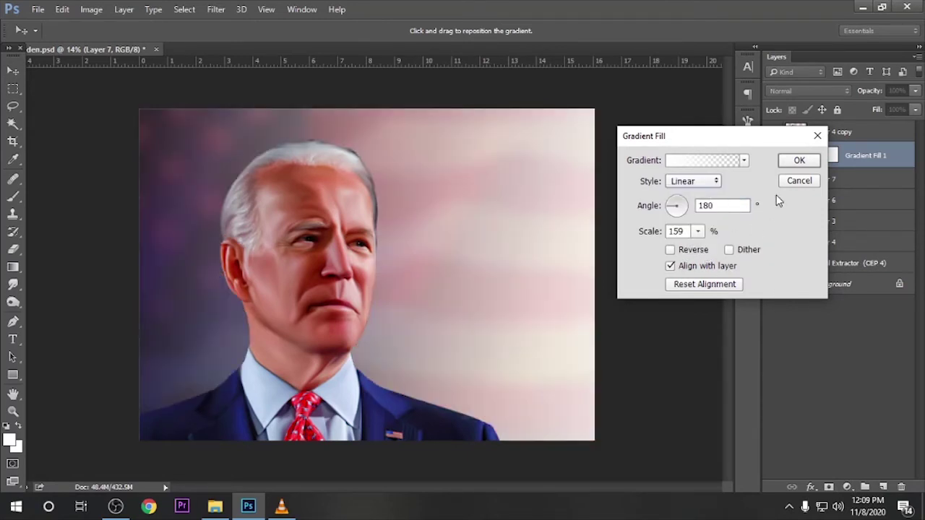
{"action": "key", "text": "Return"}
{"action": "left_click", "coordinate": [915, 90]}
{"action": "left_click_drag", "start_coordinate": [915, 106], "coordinate": [876, 110]}
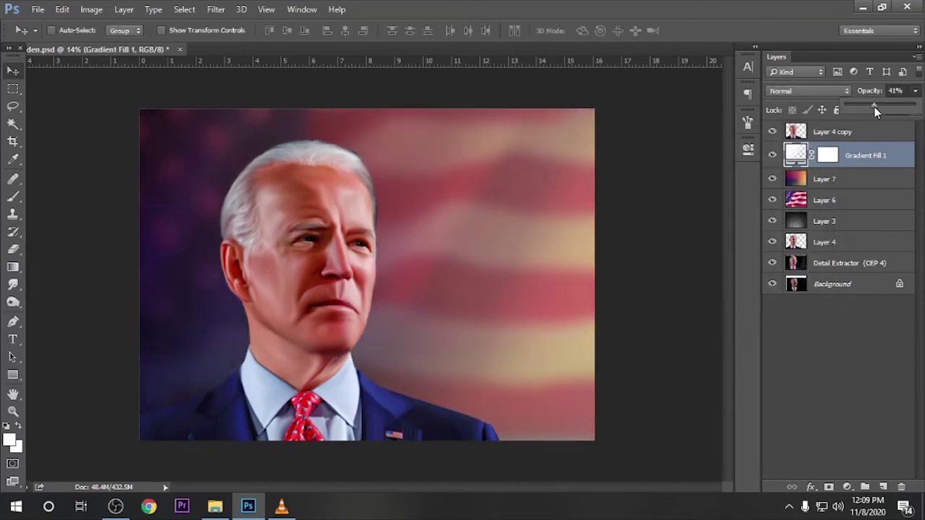
Add a Hue/Saturation adjustment above Layer 4 copy and hide Gradient Fill 1.
{"action": "left_click", "coordinate": [870, 137]}
{"action": "left_click", "coordinate": [847, 486]}
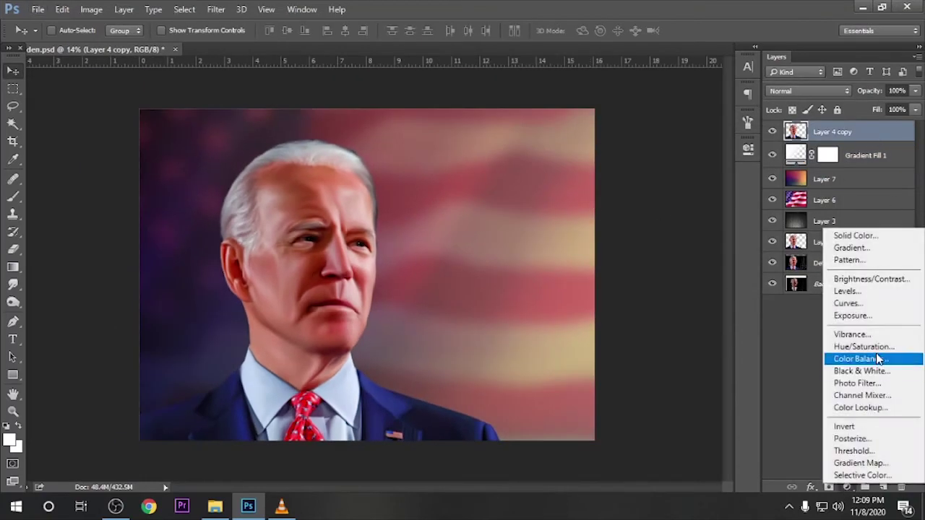
{"action": "left_click", "coordinate": [815, 357]}
{"action": "left_click_drag", "start_coordinate": [645, 258], "coordinate": [664, 261]}
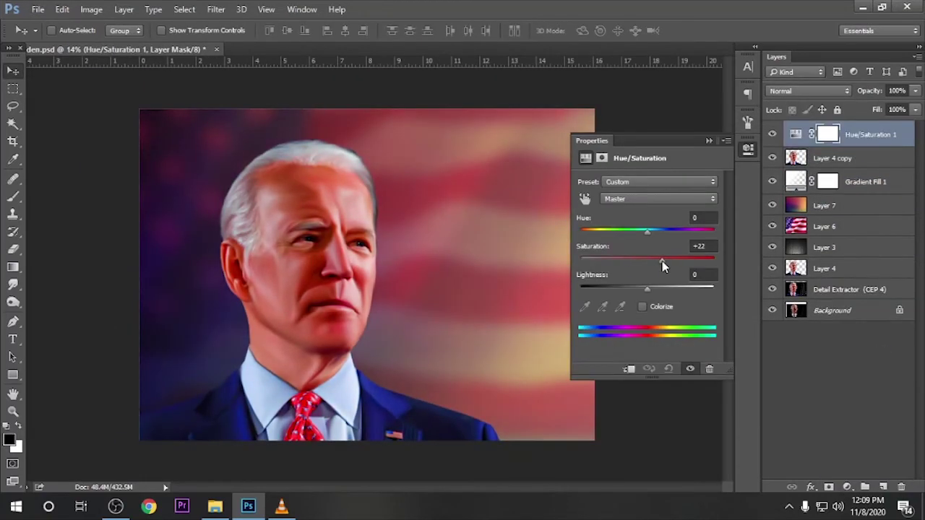
{"action": "left_click", "coordinate": [748, 148]}
{"action": "left_click", "coordinate": [771, 181]}
Set Blues saturation to -6 and Master saturation to -17 in the Hue/Saturation adjustment.
{"action": "double_click", "coordinate": [796, 134]}
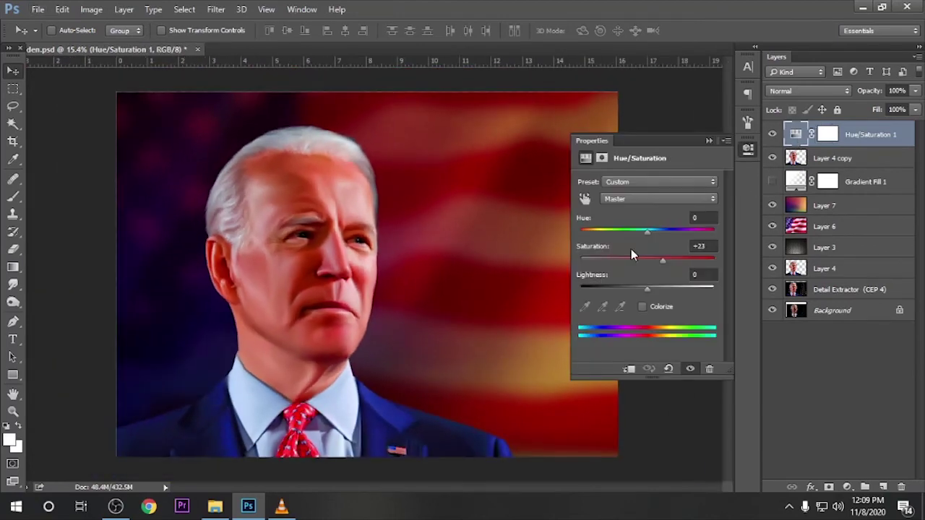
{"action": "left_click", "coordinate": [657, 199]}
{"action": "left_click", "coordinate": [628, 218]}
{"action": "left_click_drag", "start_coordinate": [647, 259], "coordinate": [643, 261]}
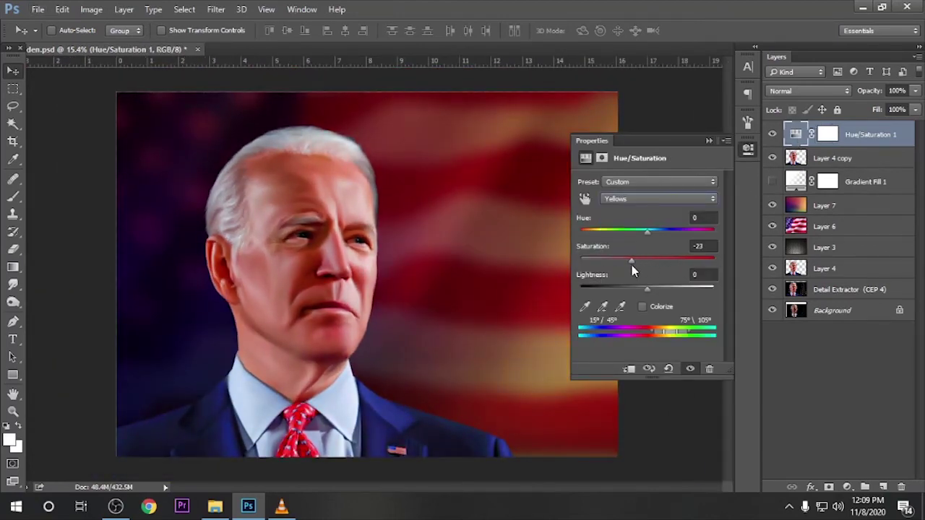
{"action": "left_click", "coordinate": [640, 249]}
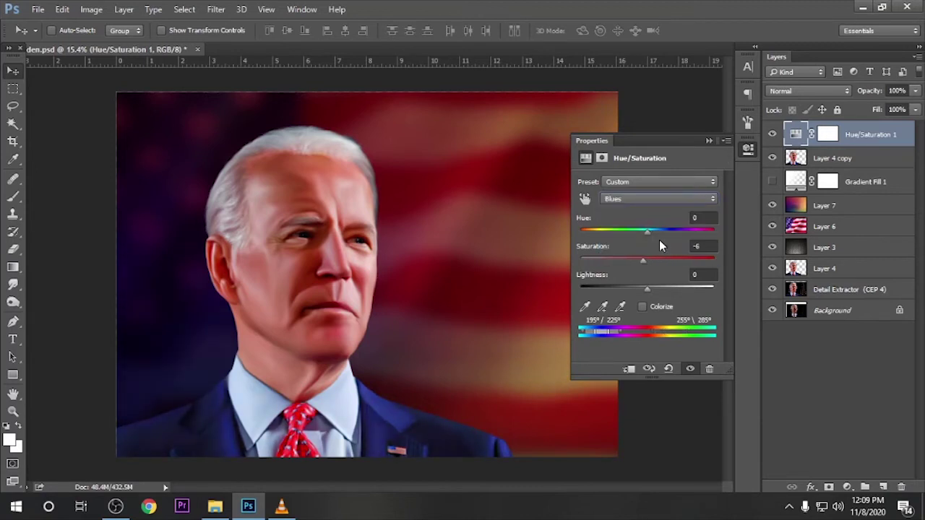
{"action": "left_click", "coordinate": [655, 199]}
{"action": "left_click_drag", "start_coordinate": [644, 258], "coordinate": [645, 258]}
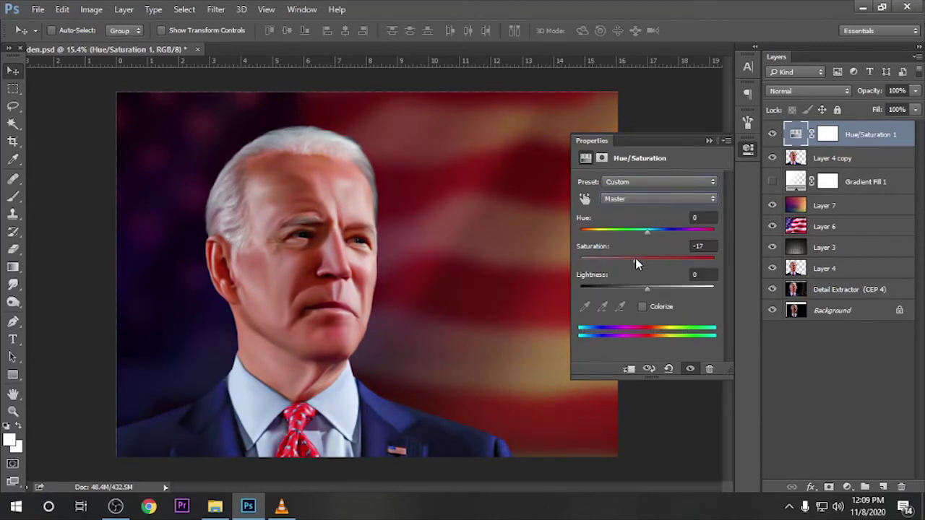
{"action": "left_click", "coordinate": [748, 149]}
{"action": "scroll", "coordinate": [413, 181], "scroll_direction": "up", "scroll_amount": 3}
{"action": "scroll", "coordinate": [327, 179], "scroll_direction": "down", "scroll_amount": 4}
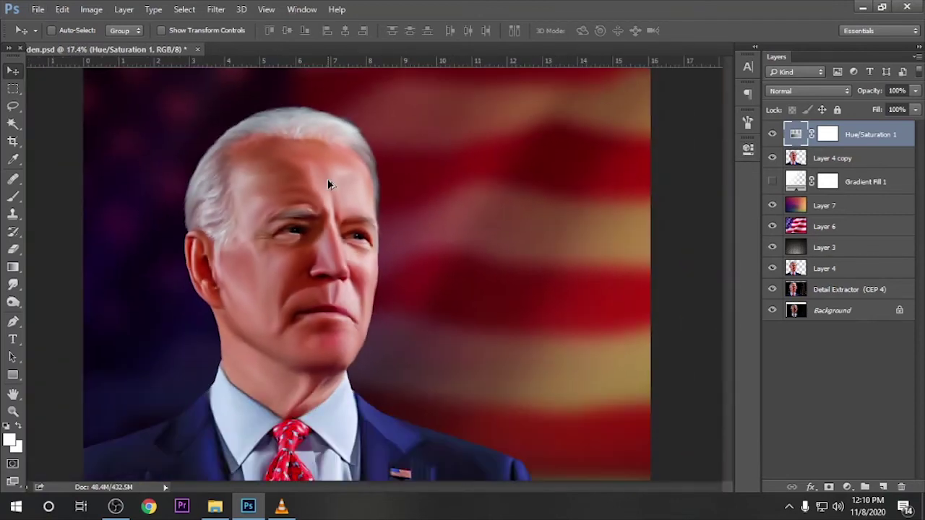
Scale Layer 4 copy, Layer 4 and Detail Extractor up to 101.73%, nudged slightly.
{"action": "left_click", "coordinate": [855, 158]}
{"action": "left_click", "coordinate": [824, 268], "text": "ctrl"}
{"action": "left_click", "coordinate": [831, 289], "text": "ctrl"}
{"action": "key", "text": "ctrl+t"}
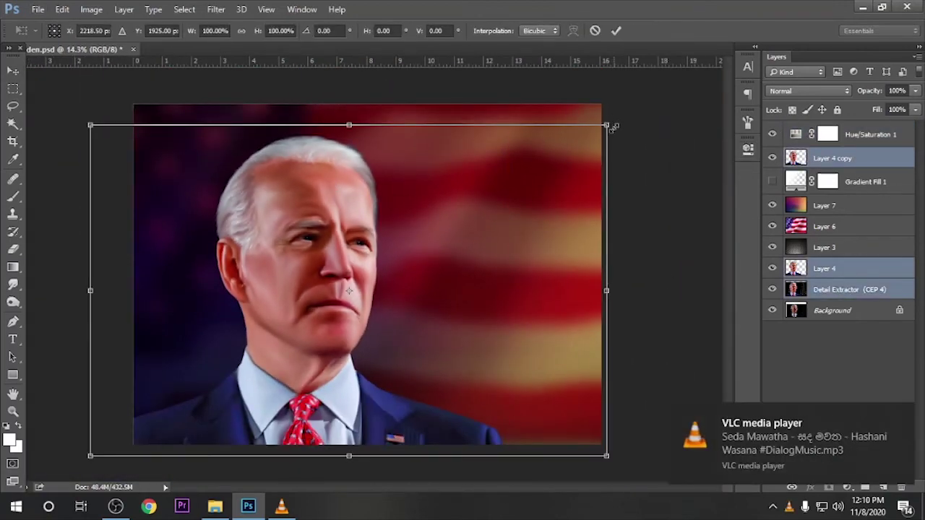
{"action": "left_click_drag", "start_coordinate": [607, 124], "coordinate": [611, 122]}
{"action": "left_click_drag", "start_coordinate": [561, 305], "coordinate": [562, 301]}
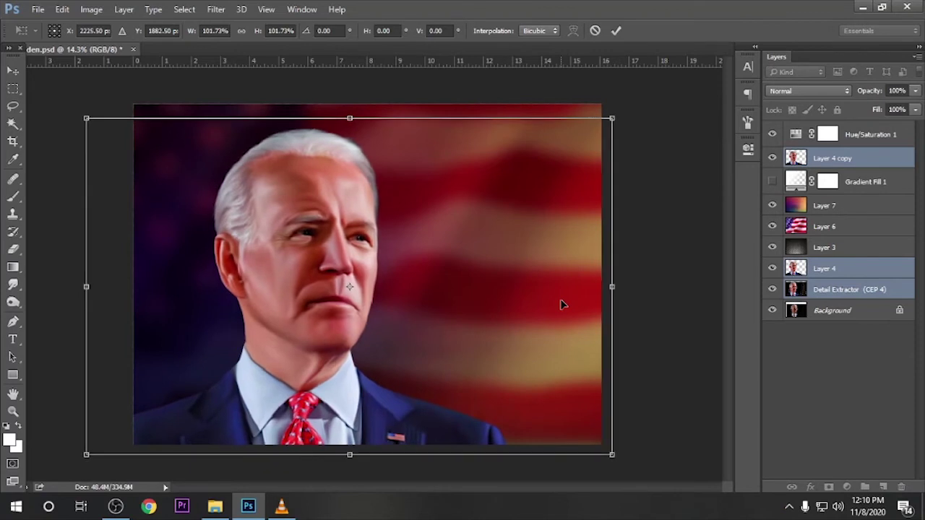
{"action": "key", "text": "Return"}
Fade Layer 7 to 80% opacity and add contrast with Brightness/Contrast.
{"action": "left_click", "coordinate": [862, 208]}
{"action": "left_click", "coordinate": [914, 90]}
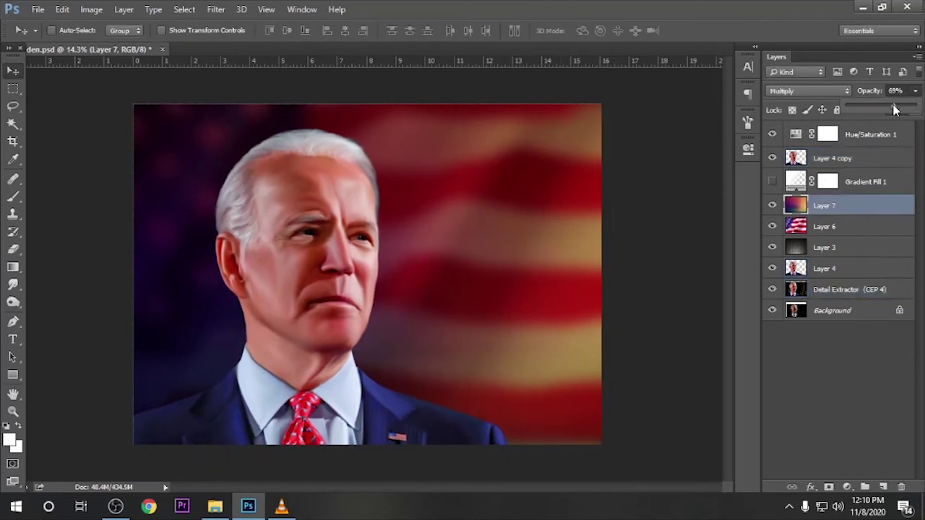
{"action": "left_click_drag", "start_coordinate": [913, 109], "coordinate": [902, 108]}
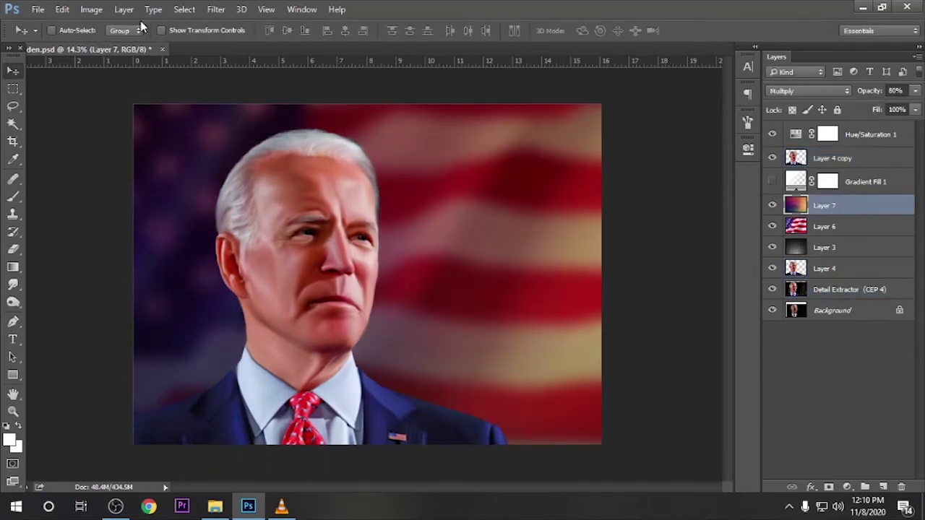
{"action": "left_click", "coordinate": [92, 9]}
{"action": "left_click", "coordinate": [271, 40]}
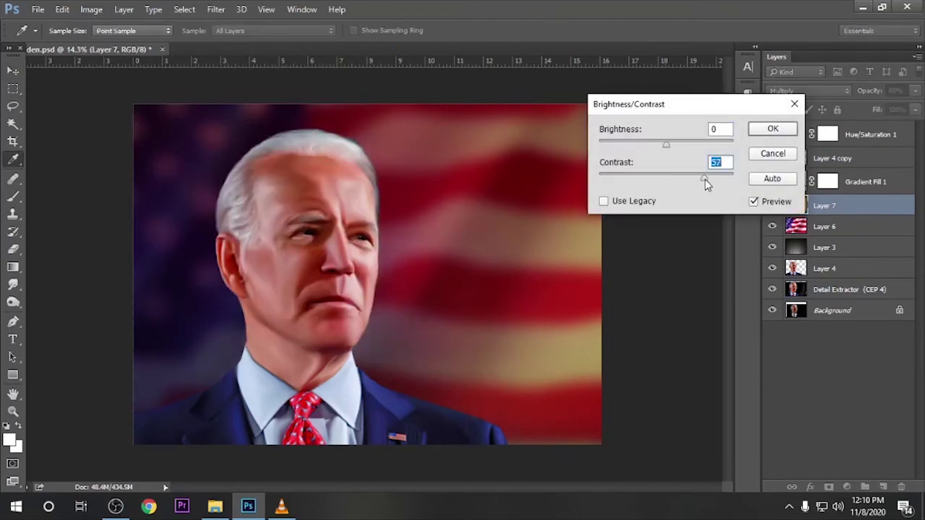
{"action": "left_click", "coordinate": [772, 129]}
Darken the flag on Layer 6 with a downward Curves adjustment.
{"action": "left_click", "coordinate": [823, 226]}
{"action": "key", "text": "ctrl+m"}
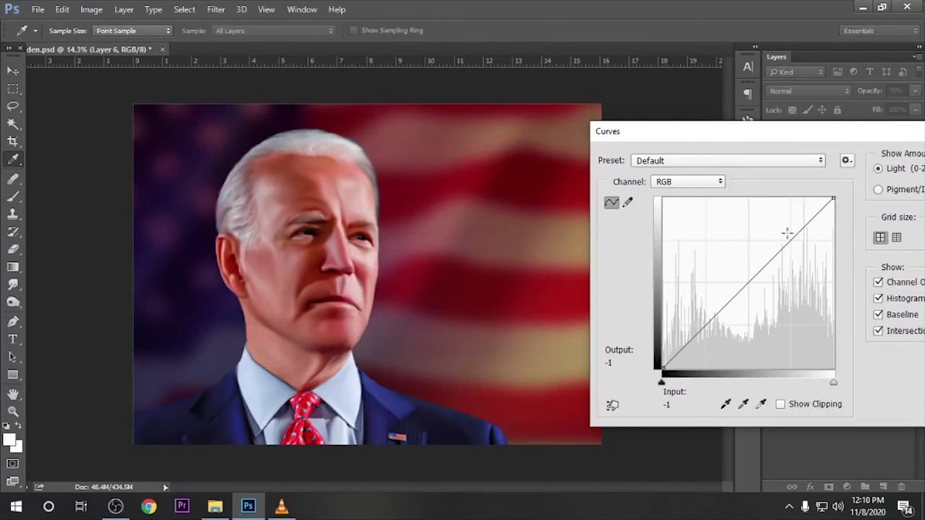
{"action": "left_click_drag", "start_coordinate": [746, 285], "coordinate": [761, 309]}
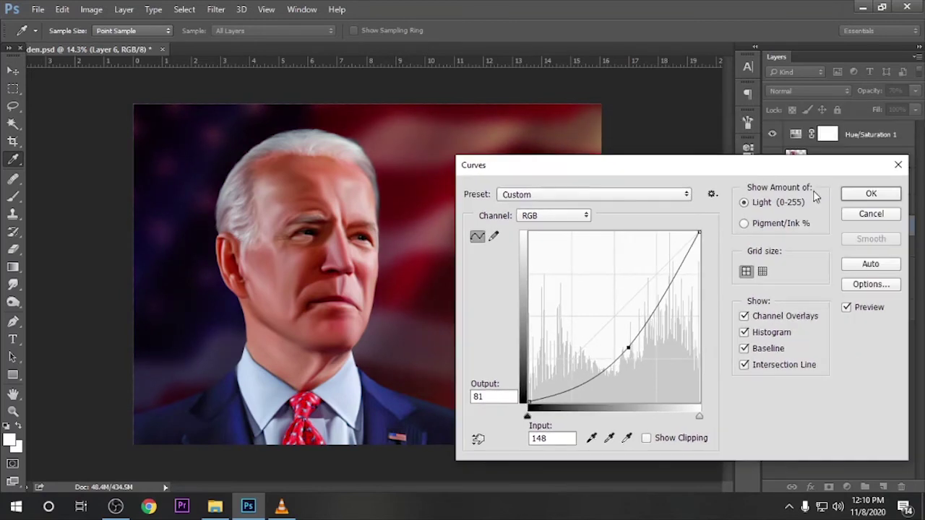
{"action": "left_click", "coordinate": [869, 190]}
{"action": "scroll", "coordinate": [523, 210], "scroll_direction": "down", "scroll_amount": 1}
Paint a Quick Mask selection over the right side of the flag with a 2300 brush.
{"action": "key", "text": "b"}
{"action": "key", "text": "bracketright"}
{"action": "key", "text": "bracketright"}
{"action": "key", "text": "bracketright"}
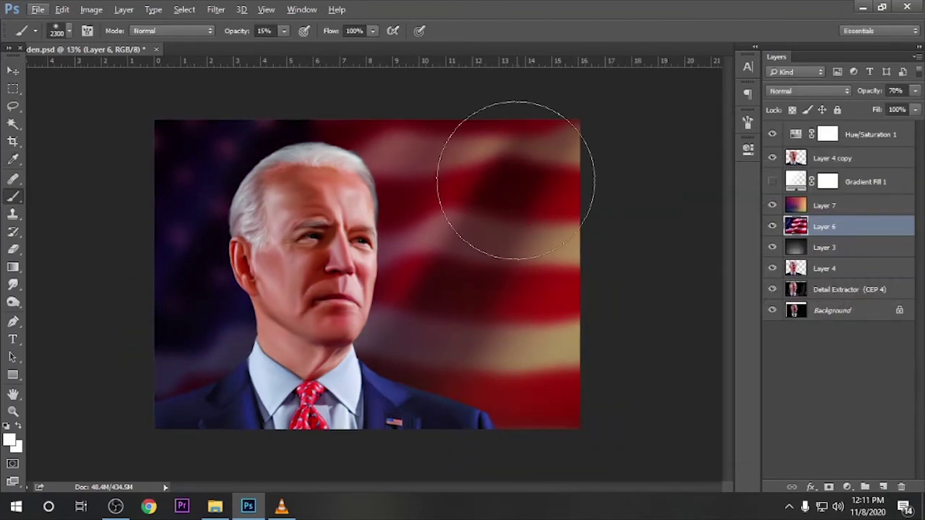
{"action": "key", "text": "q"}
{"action": "key", "text": "x"}
{"action": "left_click_drag", "start_coordinate": [486, 420], "coordinate": [539, 217]}
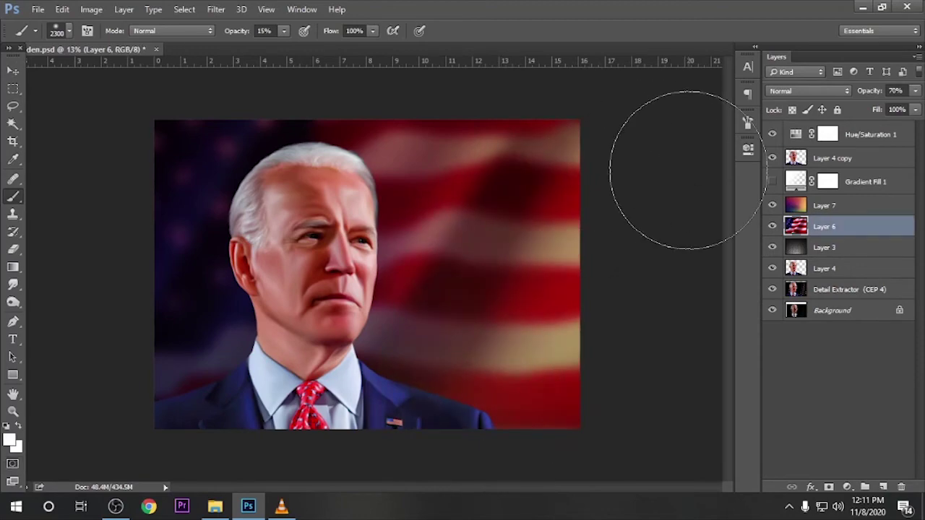
{"action": "key", "text": "q"}
Brighten the selected right side of the flag with Curves, then deselect.
{"action": "key", "text": "ctrl+m"}
{"action": "left_click_drag", "start_coordinate": [599, 171], "coordinate": [804, 124]}
{"action": "left_click_drag", "start_coordinate": [811, 277], "coordinate": [811, 260]}
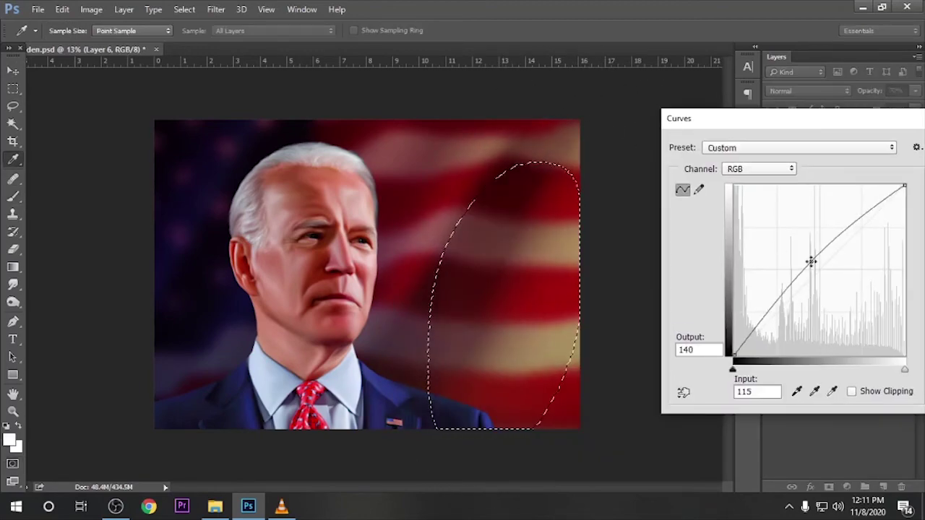
{"action": "key", "text": "Return"}
{"action": "key", "text": "ctrl+d"}
{"action": "scroll", "coordinate": [477, 239], "scroll_direction": "up", "scroll_amount": 1}
{"action": "scroll", "coordinate": [408, 237], "scroll_direction": "up", "scroll_amount": 1}
{"action": "key", "text": "v"}
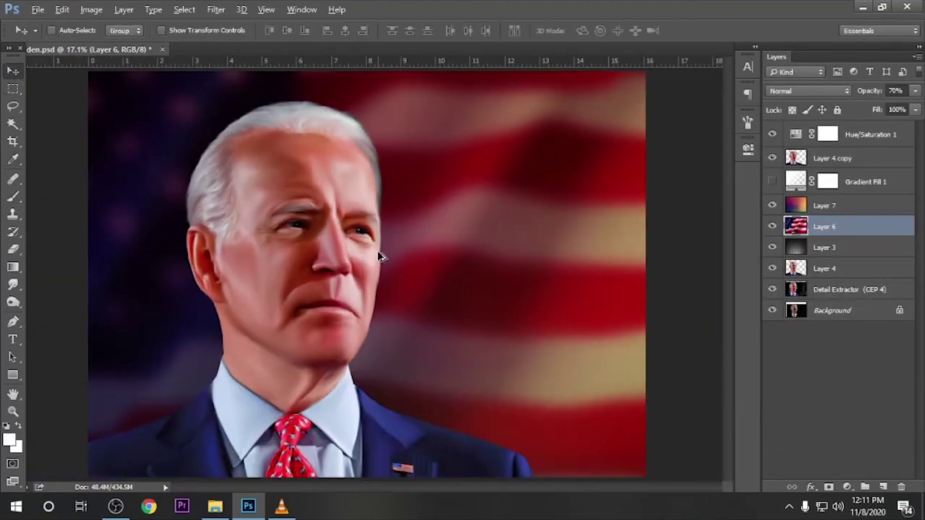
{"action": "key", "text": "ctrl+minus"}
Toggle the edits off and on to compare against the original photo.
{"action": "left_click", "coordinate": [772, 289]}
{"action": "left_click", "coordinate": [772, 289]}
{"action": "key", "text": "ctrl+plus"}
{"action": "left_click", "coordinate": [771, 289], "text": "alt"}
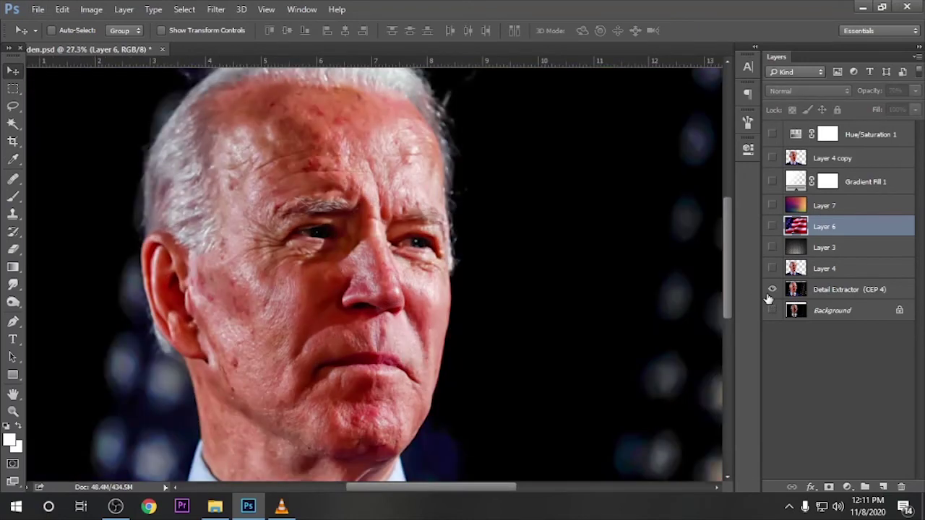
{"action": "key", "text": "ctrl+0"}
{"action": "scroll", "coordinate": [302, 395], "scroll_direction": "up", "scroll_amount": 2}
{"action": "scroll", "coordinate": [298, 390], "scroll_direction": "up", "scroll_amount": 3}
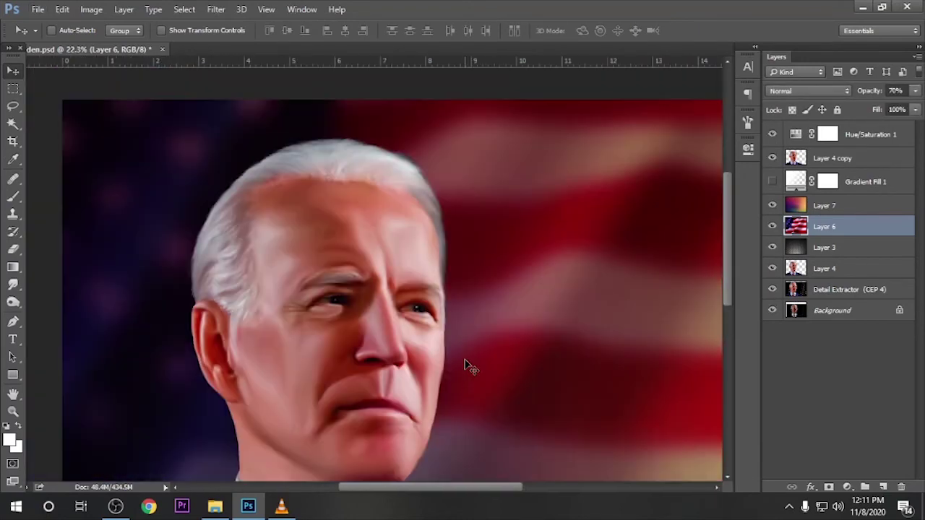
Smudge the hair edge along the top of the head on Layer 4 copy, then stamp visible layers.
{"action": "left_click", "coordinate": [795, 158]}
{"action": "left_click", "coordinate": [12, 286]}
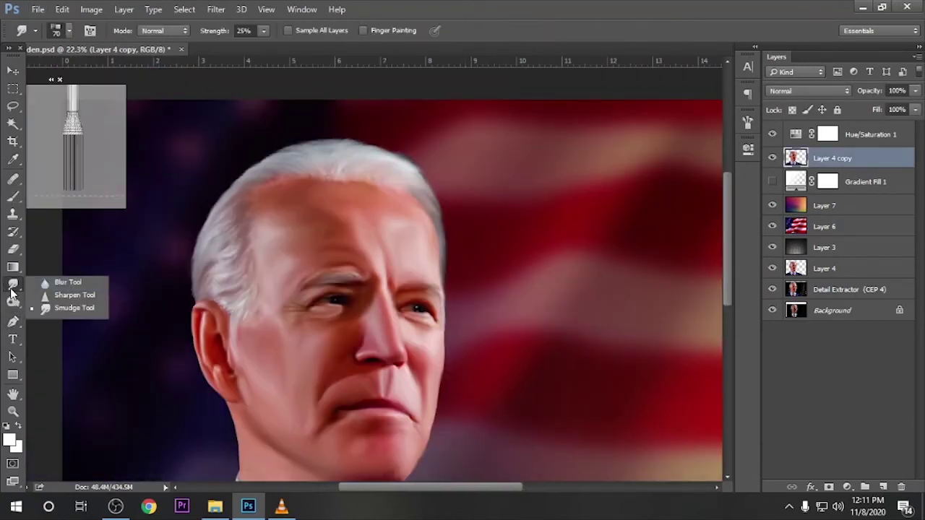
{"action": "left_click", "coordinate": [70, 311]}
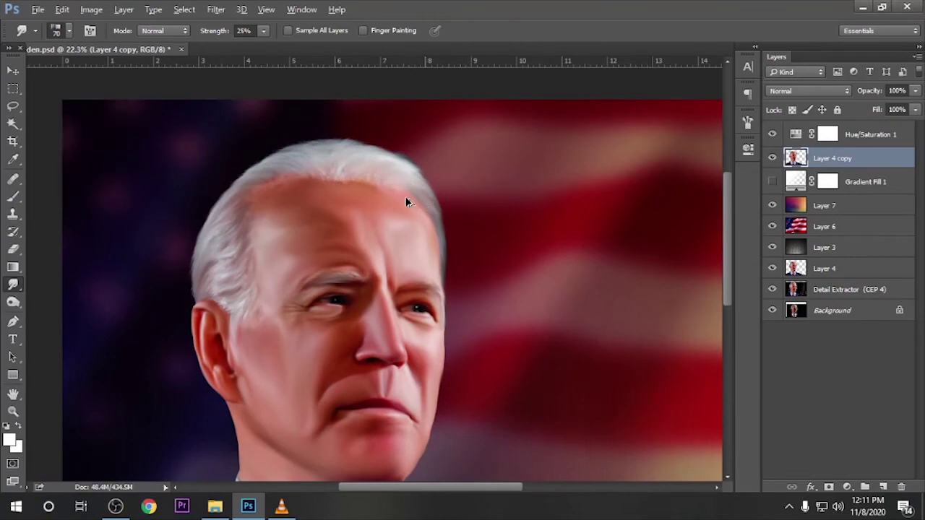
{"action": "left_click_drag", "start_coordinate": [402, 190], "coordinate": [305, 165]}
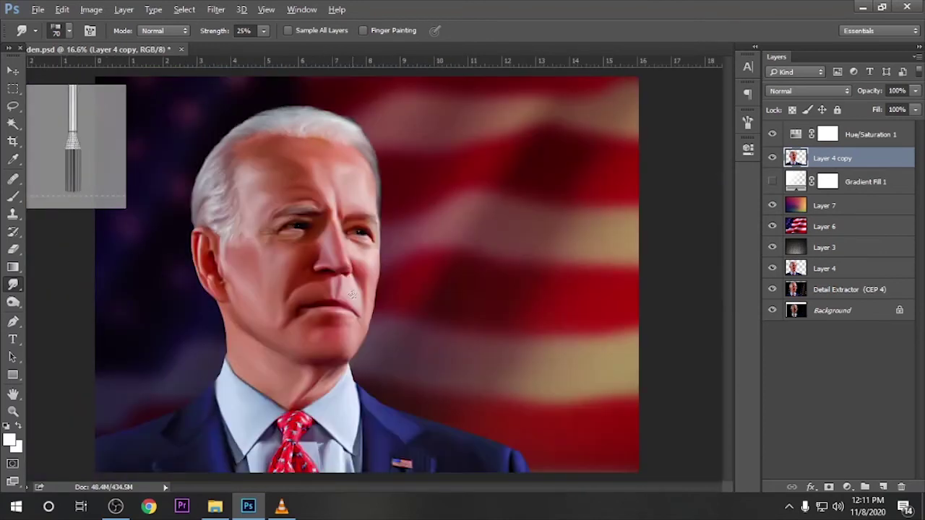
{"action": "left_click", "coordinate": [13, 72]}
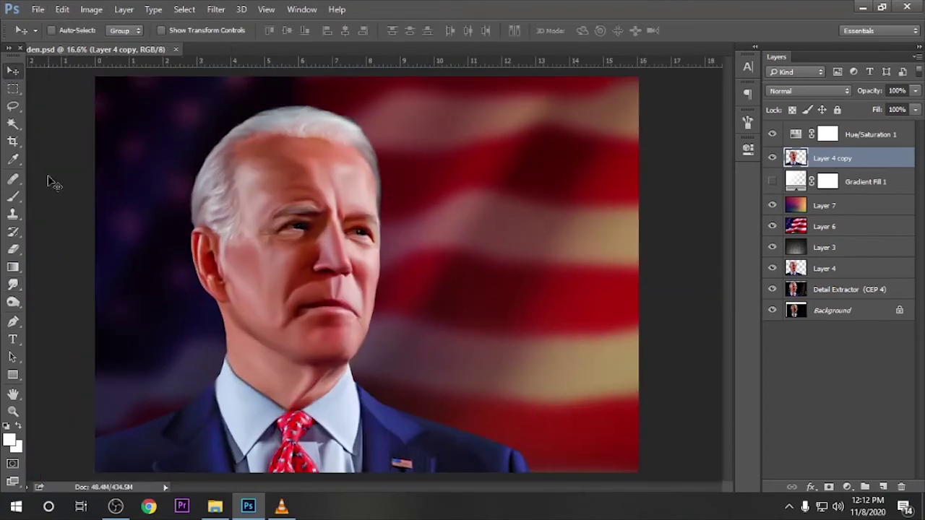
{"action": "left_click", "coordinate": [771, 226]}
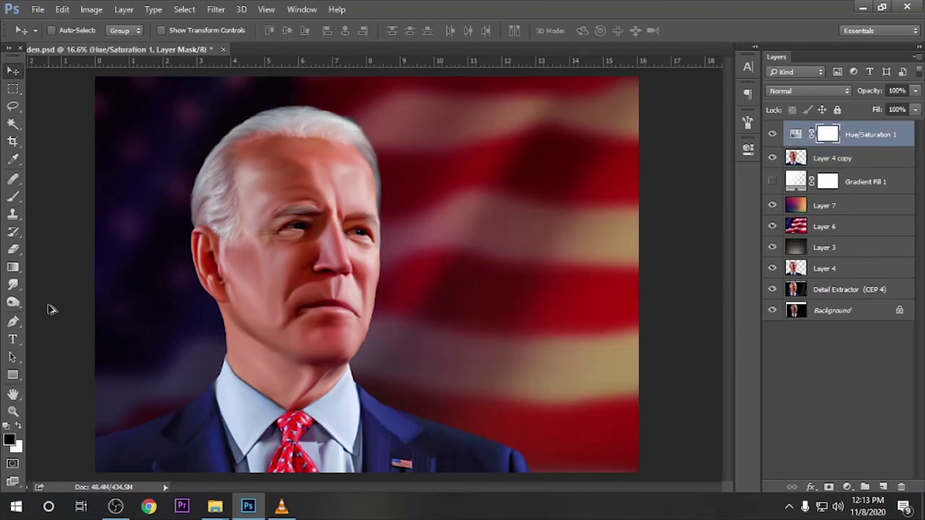
{"action": "key", "text": "ctrl+shift+alt+e"}
In the Camera Raw Filter, raise Highlights to +27, set Blacks to -5 and lift Clarity slightly.
{"action": "left_click", "coordinate": [216, 9]}
{"action": "left_click", "coordinate": [268, 91]}
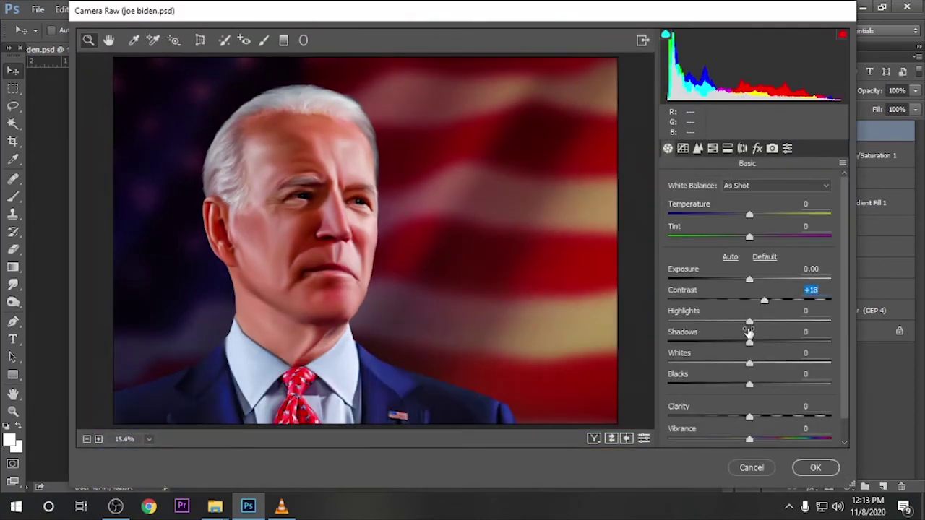
{"action": "mouse_move", "coordinate": [750, 322]}
{"action": "left_mouse_down"}
{"action": "mouse_move", "coordinate": [771, 322]}
{"action": "mouse_move", "coordinate": [756, 343]}
{"action": "left_mouse_up"}
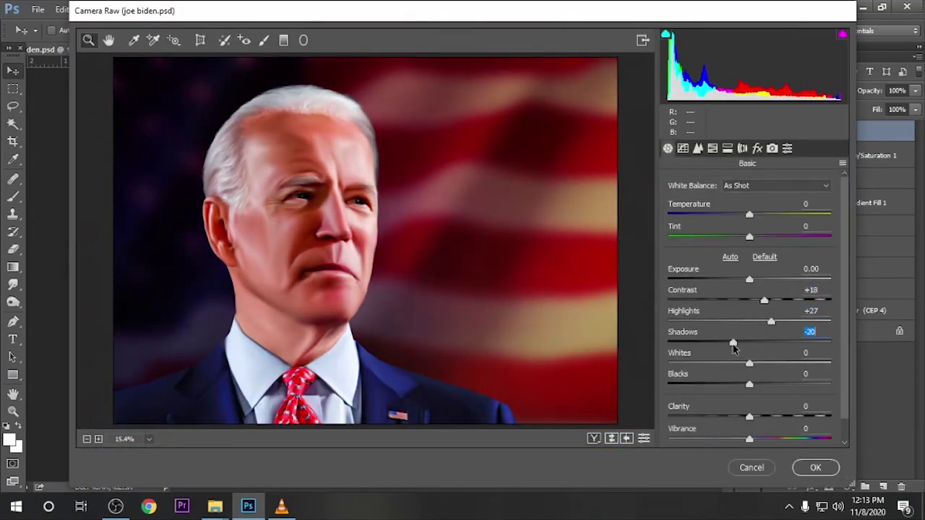
{"action": "left_click_drag", "start_coordinate": [749, 386], "coordinate": [725, 385]}
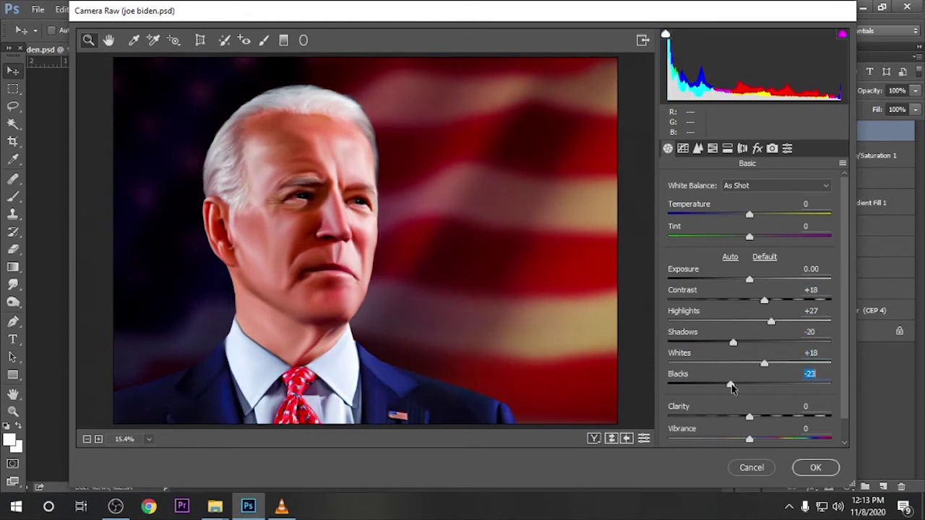
{"action": "key", "text": "Tab"}
{"action": "key", "text": "Up"}
{"action": "key", "text": "Up"}
{"action": "key", "text": "Up"}
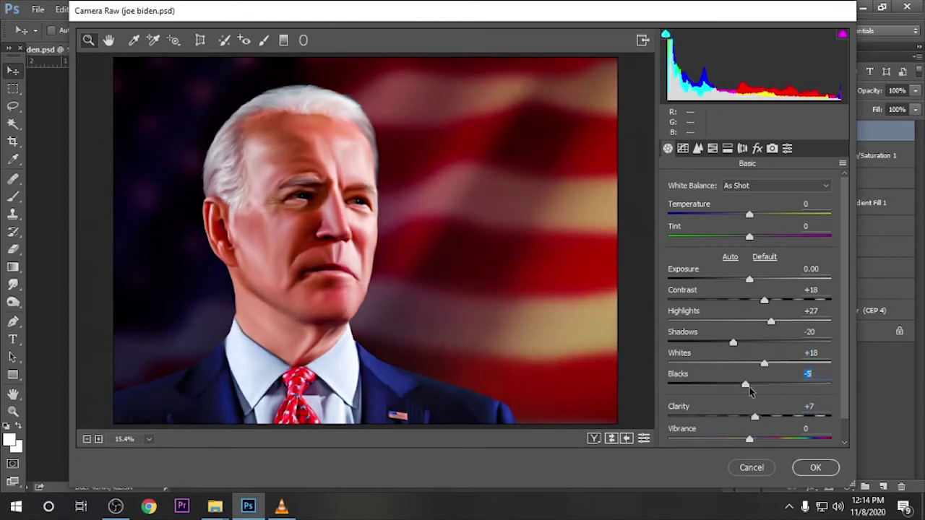
{"action": "scroll", "coordinate": [751, 419], "scroll_direction": "down", "scroll_amount": 1}
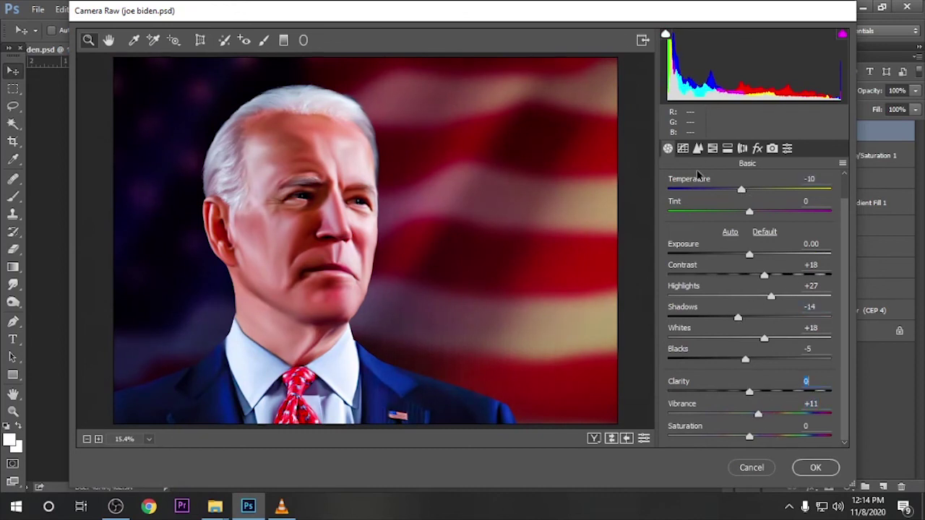
Increase sharpening Masking, raise Saturation a little, and apply the Camera Raw adjustments.
{"action": "left_click", "coordinate": [697, 148]}
{"action": "mouse_move", "coordinate": [679, 278]}
{"action": "left_mouse_down"}
{"action": "mouse_move", "coordinate": [768, 273]}
{"action": "mouse_move", "coordinate": [766, 306]}
{"action": "mouse_move", "coordinate": [764, 279]}
{"action": "left_mouse_up"}
{"action": "left_click", "coordinate": [668, 148]}
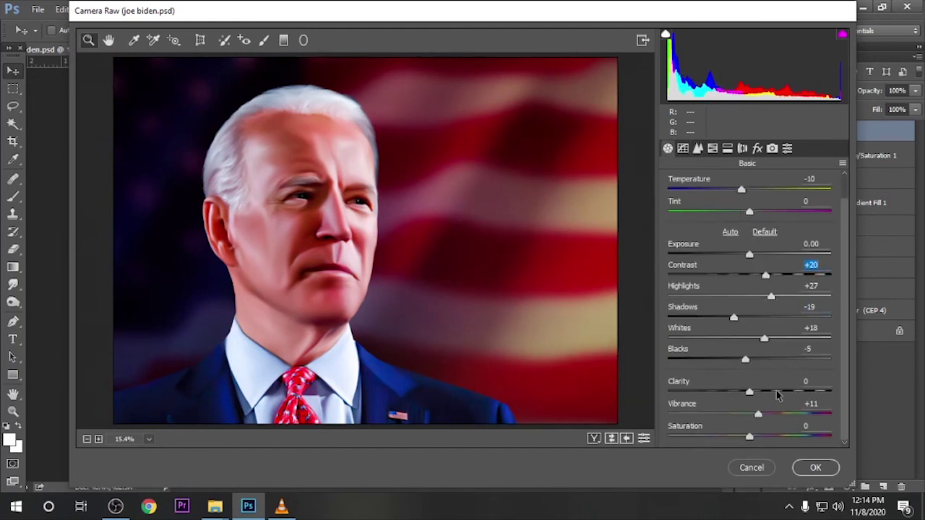
{"action": "left_click_drag", "start_coordinate": [752, 439], "coordinate": [757, 439]}
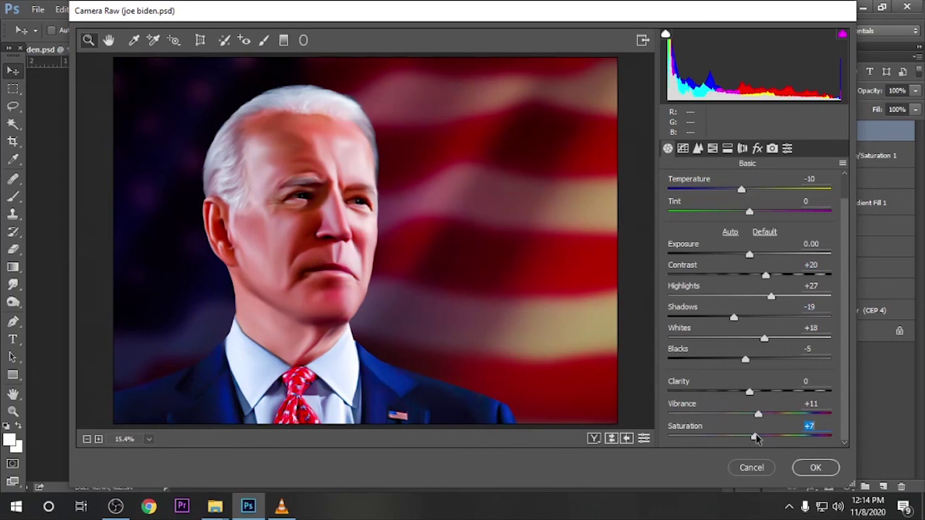
{"action": "left_click", "coordinate": [816, 467]}
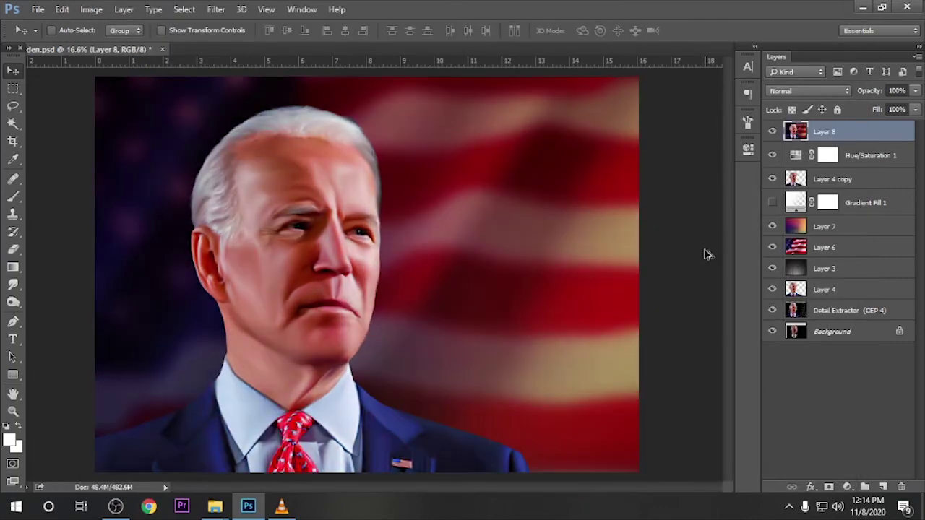
{"action": "scroll", "coordinate": [295, 217], "scroll_direction": "up", "scroll_amount": 3}
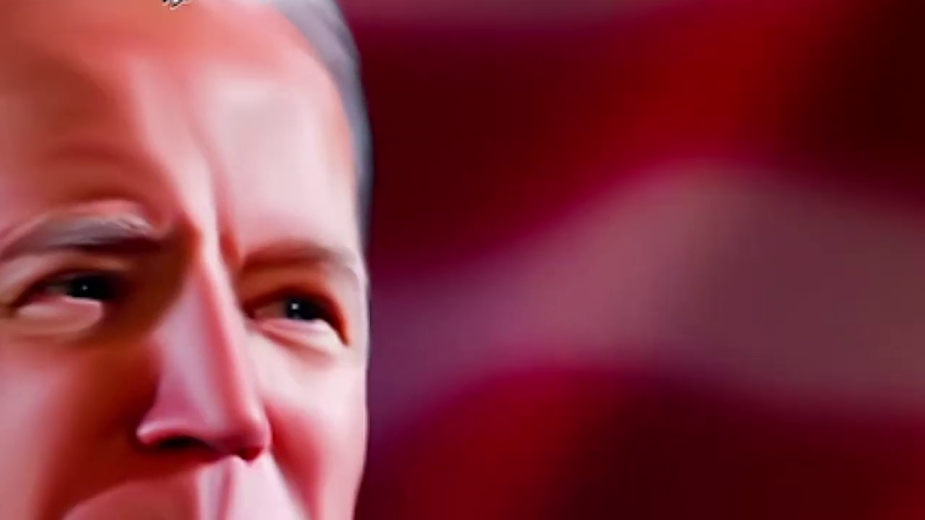